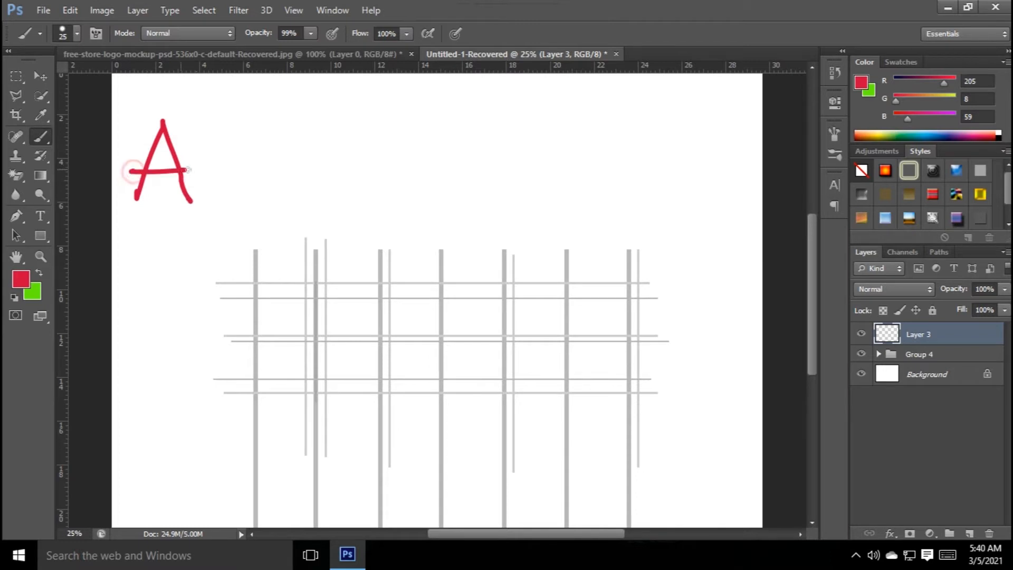
# Handwrite "Antony Supplies &" with the red brush across the space above the grid, continuing from the initial A.
pyautogui.moveTo(222, 136); pyautogui.dragTo(223, 196)
pyautogui.moveTo(208, 177)
pyautogui.mouseDown()
pyautogui.moveTo(221, 193)
pyautogui.moveTo(227, 177)
pyautogui.moveTo(262, 196)
pyautogui.mouseUp()
pyautogui.moveTo(266, 180)
pyautogui.mouseDown()
pyautogui.moveTo(274, 185)
pyautogui.moveTo(255, 210)
pyautogui.mouseUp()
pyautogui.moveTo(309, 142); pyautogui.dragTo(294, 194)
pyautogui.moveTo(305, 176)
pyautogui.mouseDown()
pyautogui.moveTo(324, 185)
pyautogui.moveTo(332, 216)
pyautogui.moveTo(334, 196)
pyautogui.moveTo(349, 216)
pyautogui.mouseUp()
pyautogui.moveTo(350, 183); pyautogui.dragTo(353, 196)
pyautogui.moveTo(364, 154); pyautogui.dragTo(363, 198)
pyautogui.moveTo(379, 180)
pyautogui.mouseDown()
pyautogui.moveTo(379, 197)
pyautogui.moveTo(402, 188)
pyautogui.moveTo(405, 197)
pyautogui.mouseUp()
pyautogui.click(378, 161)
pyautogui.moveTo(429, 174); pyautogui.dragTo(415, 199)
pyautogui.moveTo(469, 147)
pyautogui.mouseDown()
pyautogui.moveTo(453, 193)
pyautogui.moveTo(468, 191)
pyautogui.moveTo(474, 120)
pyautogui.mouseUp()
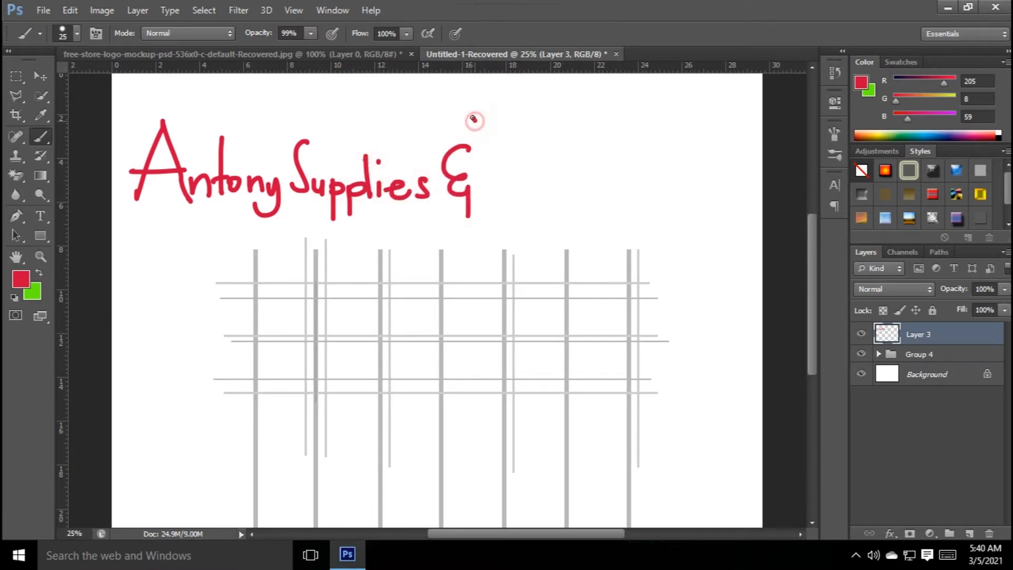
# Handwrite "Consult Limited" in red after the ampersand to complete the company name.
pyautogui.moveTo(501, 158)
pyautogui.mouseDown()
pyautogui.moveTo(509, 194)
pyautogui.moveTo(515, 181)
pyautogui.mouseUp()
pyautogui.moveTo(524, 177)
pyautogui.mouseDown()
pyautogui.moveTo(537, 189)
pyautogui.moveTo(568, 172)
pyautogui.moveTo(574, 190)
pyautogui.mouseUp()
pyautogui.moveTo(596, 140)
pyautogui.mouseDown()
pyautogui.moveTo(593, 190)
pyautogui.moveTo(607, 173)
pyautogui.moveTo(648, 193)
pyautogui.mouseUp()
pyautogui.moveTo(656, 175); pyautogui.dragTo(681, 193)
pyautogui.moveTo(689, 174); pyautogui.dragTo(690, 193)
pyautogui.click(686, 153)
pyautogui.click(649, 155)
pyautogui.moveTo(703, 142)
pyautogui.mouseDown()
pyautogui.moveTo(702, 192)
pyautogui.moveTo(710, 179)
pyautogui.moveTo(722, 191)
pyautogui.moveTo(760, 191)
pyautogui.mouseUp()
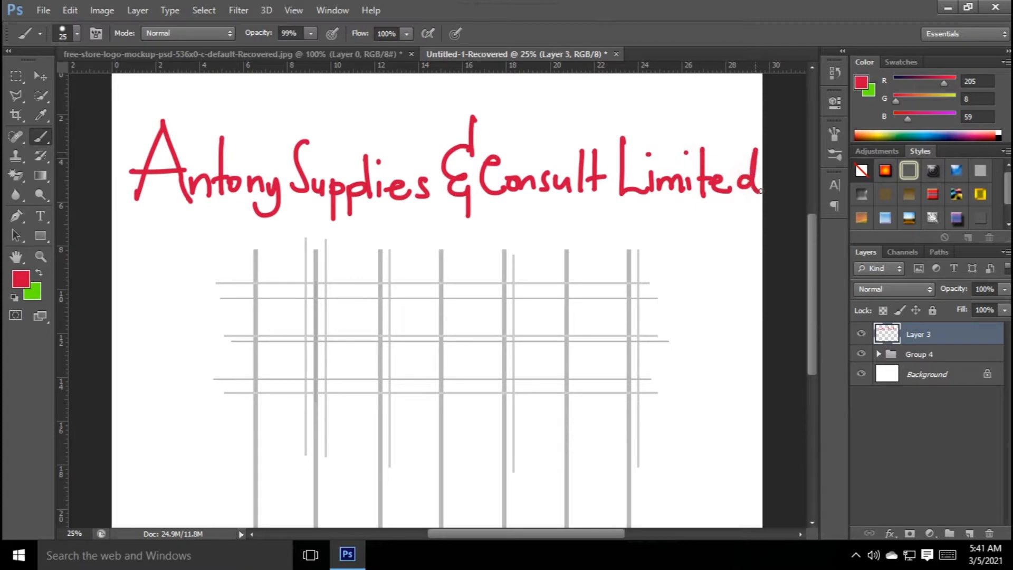
# On a new layer, paint a faint slanted test stroke beside the grid with the brush opacity at 12%.
pyautogui.click(969, 533)
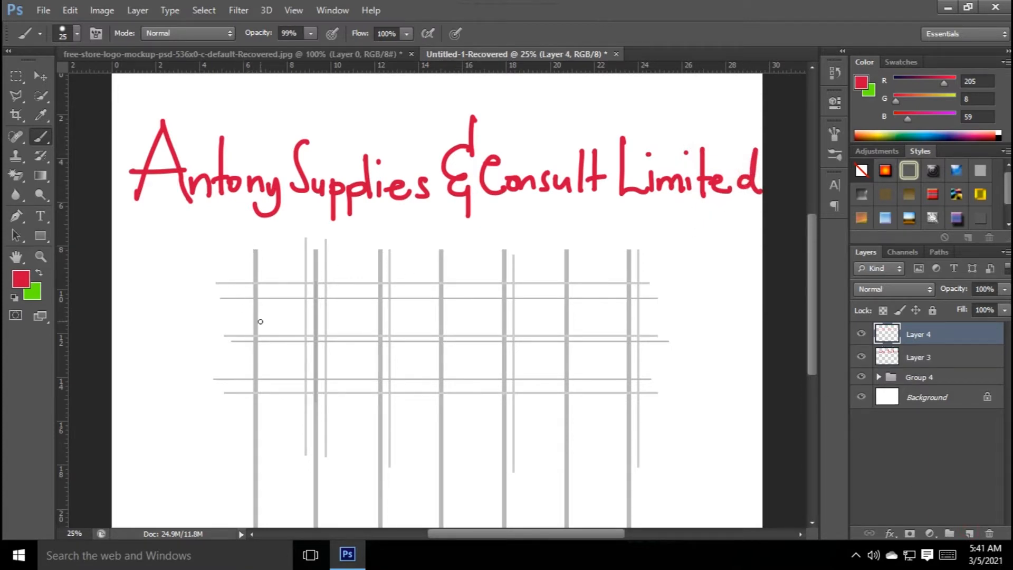
pyautogui.scroll(-1, 261, 322)
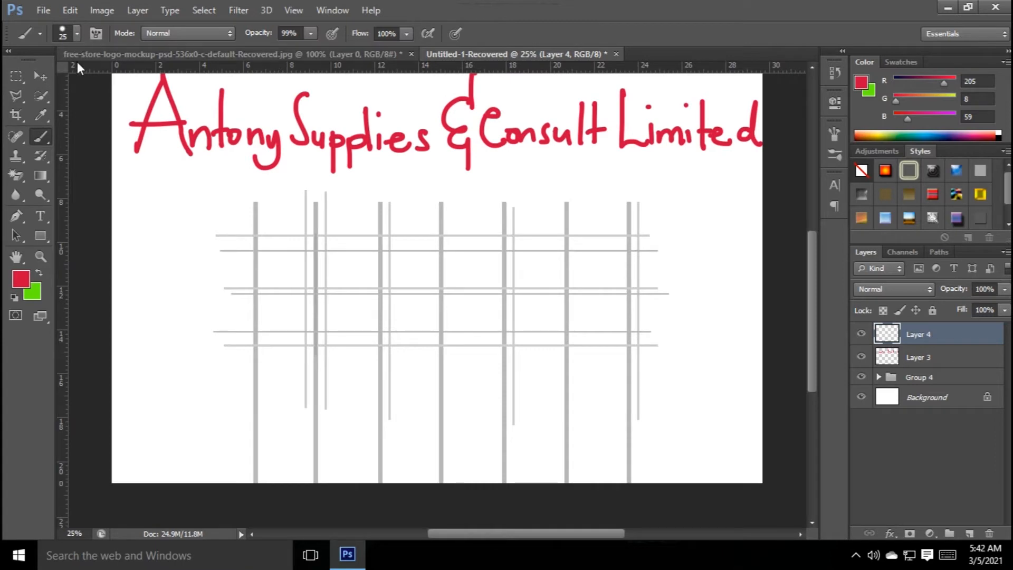
pyautogui.click(312, 34)
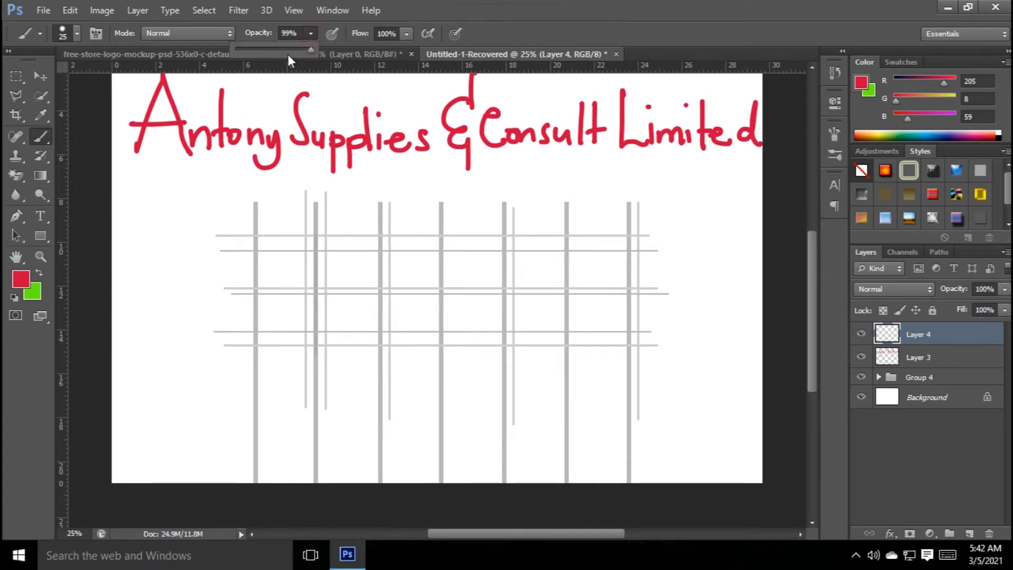
pyautogui.moveTo(243, 52); pyautogui.dragTo(252, 46)
pyautogui.moveTo(194, 357); pyautogui.dragTo(168, 448)
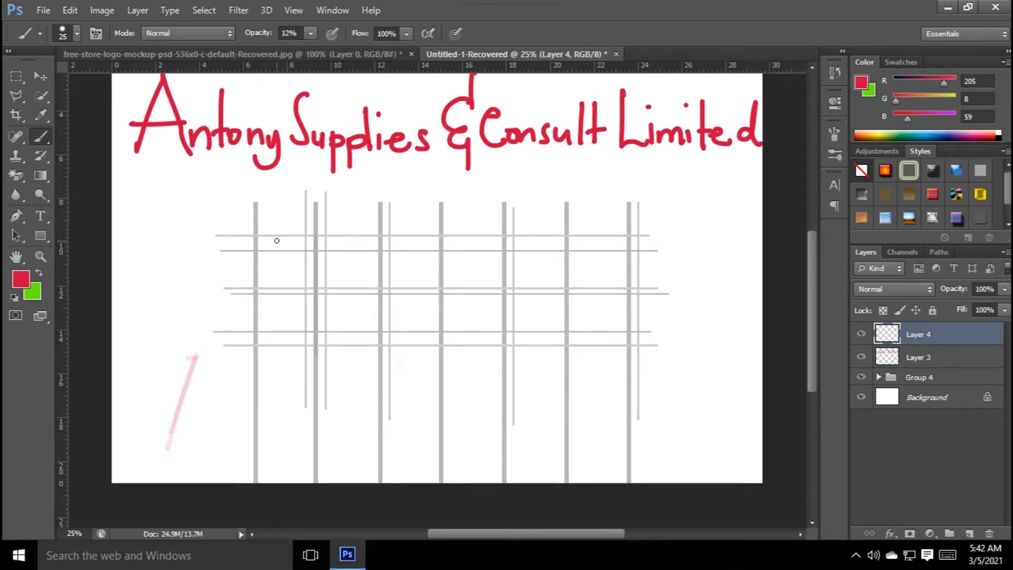
# Lightly sketch a block letter A with thick legs and a crossbar in the first columns of the grid.
pyautogui.moveTo(298, 244); pyautogui.dragTo(255, 348)
pyautogui.moveTo(331, 239); pyautogui.dragTo(377, 337)
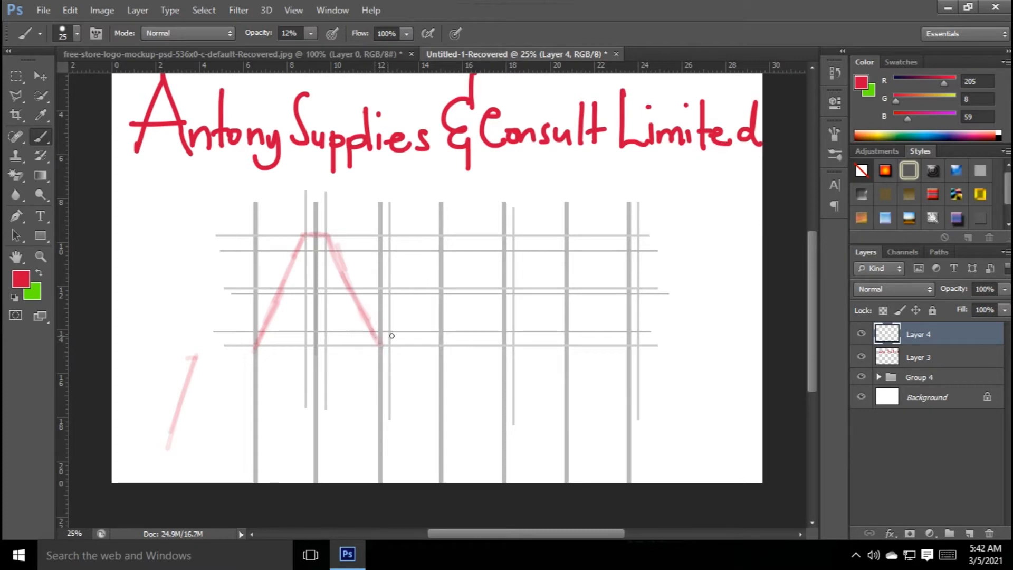
pyautogui.moveTo(326, 234)
pyautogui.mouseDown()
pyautogui.moveTo(285, 344)
pyautogui.moveTo(315, 272)
pyautogui.moveTo(346, 324)
pyautogui.mouseUp()
pyautogui.moveTo(311, 254)
pyautogui.mouseDown()
pyautogui.moveTo(349, 330)
pyautogui.moveTo(380, 343)
pyautogui.mouseUp()
pyautogui.moveTo(342, 311); pyautogui.dragTo(381, 348)
pyautogui.moveTo(248, 349); pyautogui.dragTo(294, 341)
pyautogui.moveTo(277, 287)
pyautogui.mouseDown()
pyautogui.moveTo(348, 285)
pyautogui.moveTo(291, 302)
pyautogui.moveTo(350, 291)
pyautogui.mouseUp()
# Lightly sketch the outer contour of a block letter S beside the A, joining its base to the A's foot.
pyautogui.moveTo(411, 235)
pyautogui.mouseDown()
pyautogui.moveTo(414, 290)
pyautogui.moveTo(384, 279)
pyautogui.moveTo(416, 290)
pyautogui.mouseUp()
pyautogui.moveTo(410, 234); pyautogui.dragTo(430, 233)
pyautogui.moveTo(438, 235)
pyautogui.mouseDown()
pyautogui.moveTo(470, 235)
pyautogui.moveTo(507, 267)
pyautogui.moveTo(507, 285)
pyautogui.mouseUp()
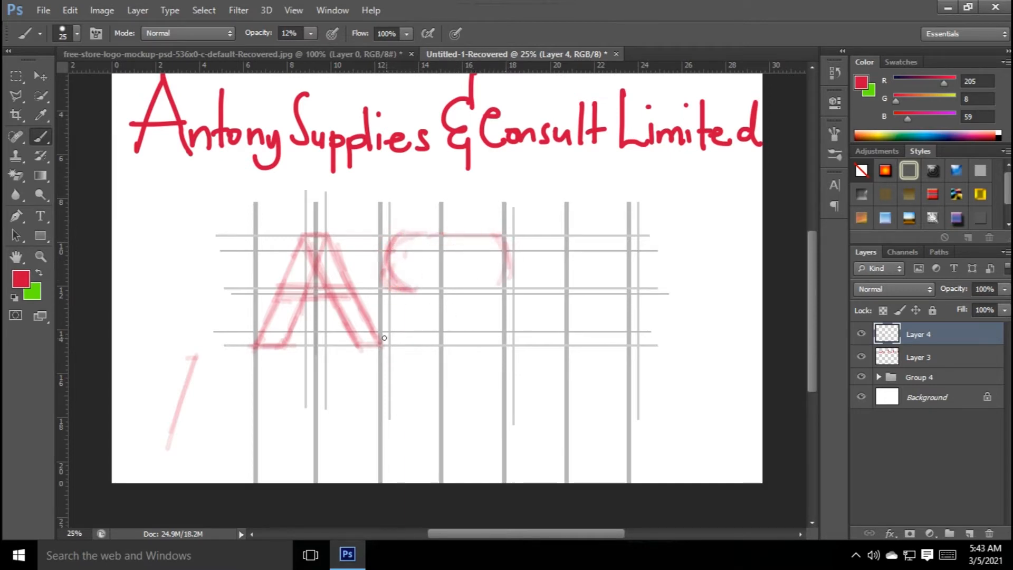
pyautogui.moveTo(383, 346); pyautogui.dragTo(488, 344)
pyautogui.moveTo(496, 287)
pyautogui.mouseDown()
pyautogui.moveTo(500, 325)
pyautogui.moveTo(484, 341)
pyautogui.moveTo(489, 288)
pyautogui.mouseUp()
pyautogui.moveTo(403, 272); pyautogui.dragTo(501, 285)
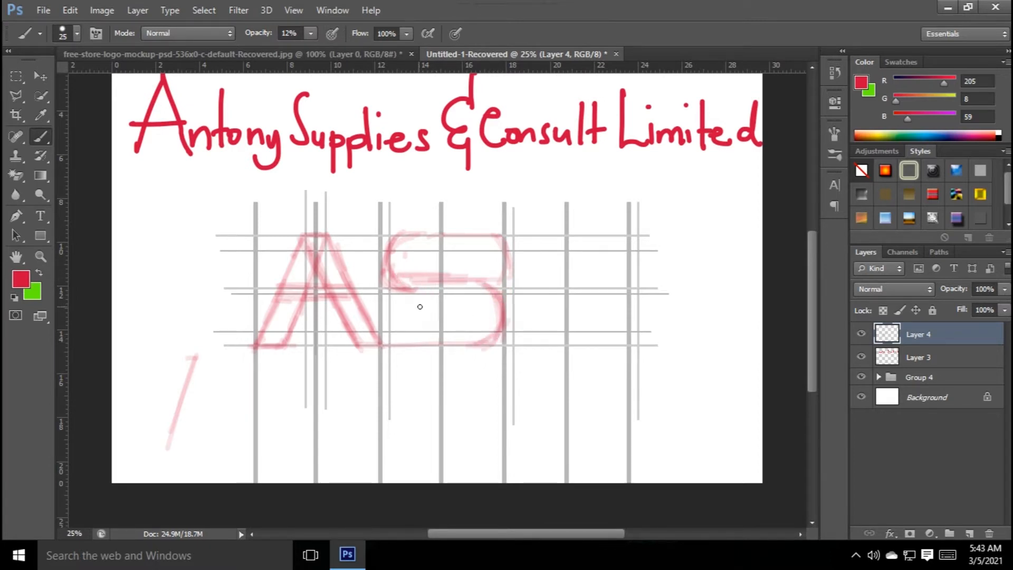
# Sketch the inner curves of the S to give the letter its thickness, including its lower edge.
pyautogui.moveTo(399, 283)
pyautogui.mouseDown()
pyautogui.moveTo(494, 288)
pyautogui.moveTo(473, 340)
pyautogui.moveTo(473, 289)
pyautogui.mouseUp()
pyautogui.moveTo(422, 232)
pyautogui.mouseDown()
pyautogui.moveTo(423, 284)
pyautogui.moveTo(425, 230)
pyautogui.mouseUp()
pyautogui.click(420, 257)
pyautogui.moveTo(420, 264); pyautogui.dragTo(425, 283)
pyautogui.moveTo(418, 240)
pyautogui.mouseDown()
pyautogui.moveTo(425, 280)
pyautogui.moveTo(440, 287)
pyautogui.moveTo(425, 257)
pyautogui.moveTo(443, 266)
pyautogui.moveTo(472, 248)
pyautogui.mouseUp()
pyautogui.moveTo(424, 275)
pyautogui.mouseDown()
pyautogui.moveTo(484, 296)
pyautogui.moveTo(445, 285)
pyautogui.mouseUp()
pyautogui.moveTo(414, 234)
pyautogui.mouseDown()
pyautogui.moveTo(401, 280)
pyautogui.moveTo(443, 298)
pyautogui.moveTo(403, 287)
pyautogui.moveTo(485, 291)
pyautogui.moveTo(475, 349)
pyautogui.moveTo(473, 305)
pyautogui.moveTo(472, 327)
pyautogui.moveTo(470, 300)
pyautogui.moveTo(465, 309)
pyautogui.moveTo(441, 256)
pyautogui.moveTo(432, 315)
pyautogui.moveTo(431, 268)
pyautogui.moveTo(471, 283)
pyautogui.moveTo(454, 256)
pyautogui.moveTo(428, 270)
pyautogui.moveTo(469, 302)
pyautogui.moveTo(442, 298)
pyautogui.moveTo(466, 325)
pyautogui.moveTo(423, 309)
pyautogui.moveTo(463, 333)
pyautogui.moveTo(437, 325)
pyautogui.moveTo(445, 260)
pyautogui.mouseUp()
pyautogui.moveTo(458, 338)
pyautogui.mouseDown()
pyautogui.moveTo(413, 334)
pyautogui.moveTo(439, 329)
pyautogui.moveTo(393, 330)
pyautogui.mouseUp()
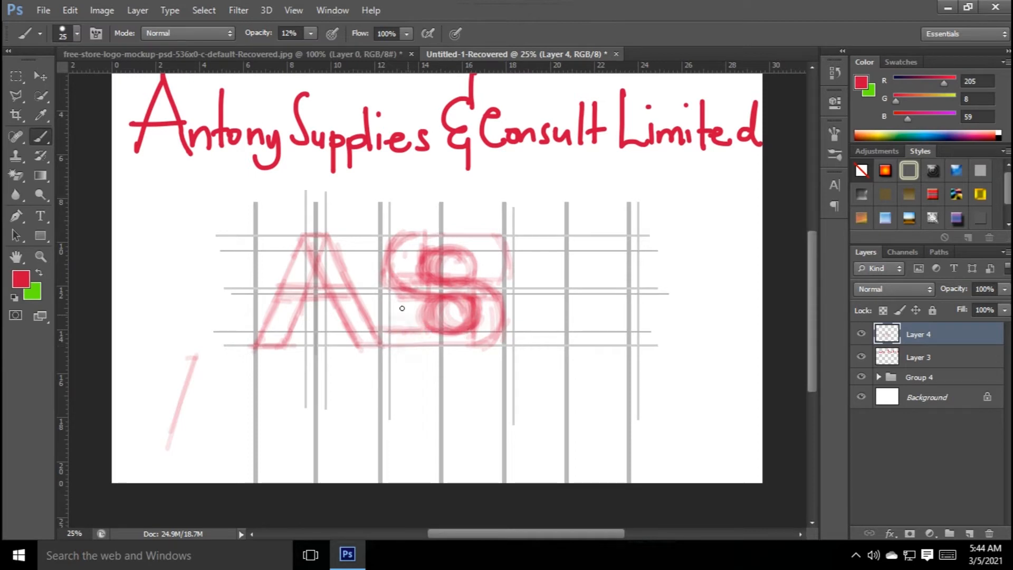
# Sketch a thick round O with an outer and an inner ring in the grid beside the S.
pyautogui.moveTo(515, 260)
pyautogui.mouseDown()
pyautogui.moveTo(517, 331)
pyautogui.moveTo(519, 300)
pyautogui.moveTo(552, 250)
pyautogui.moveTo(547, 244)
pyautogui.moveTo(522, 271)
pyautogui.moveTo(527, 332)
pyautogui.moveTo(602, 336)
pyautogui.moveTo(528, 249)
pyautogui.moveTo(619, 261)
pyautogui.moveTo(577, 234)
pyautogui.moveTo(624, 277)
pyautogui.moveTo(624, 314)
pyautogui.moveTo(564, 344)
pyautogui.moveTo(622, 317)
pyautogui.mouseUp()
pyautogui.moveTo(533, 242)
pyautogui.mouseDown()
pyautogui.moveTo(509, 300)
pyautogui.moveTo(554, 341)
pyautogui.moveTo(621, 248)
pyautogui.moveTo(628, 309)
pyautogui.moveTo(549, 346)
pyautogui.mouseUp()
pyautogui.moveTo(570, 281)
pyautogui.mouseDown()
pyautogui.moveTo(584, 300)
pyautogui.moveTo(551, 309)
pyautogui.moveTo(551, 287)
pyautogui.moveTo(545, 310)
pyautogui.moveTo(579, 313)
pyautogui.moveTo(545, 273)
pyautogui.moveTo(546, 300)
pyautogui.moveTo(587, 313)
pyautogui.moveTo(599, 304)
pyautogui.moveTo(577, 264)
pyautogui.moveTo(590, 266)
pyautogui.moveTo(581, 268)
pyautogui.moveTo(588, 286)
pyautogui.moveTo(536, 277)
pyautogui.moveTo(589, 301)
pyautogui.moveTo(592, 314)
pyautogui.moveTo(586, 277)
pyautogui.moveTo(577, 308)
pyautogui.moveTo(567, 241)
pyautogui.moveTo(599, 237)
pyautogui.moveTo(623, 307)
pyautogui.mouseUp()
# Reinforce the S and A sketches, blending the A's inner leg into the base of the S.
pyautogui.moveTo(477, 284)
pyautogui.mouseDown()
pyautogui.moveTo(403, 235)
pyautogui.moveTo(395, 284)
pyautogui.moveTo(486, 299)
pyautogui.moveTo(485, 327)
pyautogui.moveTo(501, 303)
pyautogui.moveTo(448, 285)
pyautogui.mouseUp()
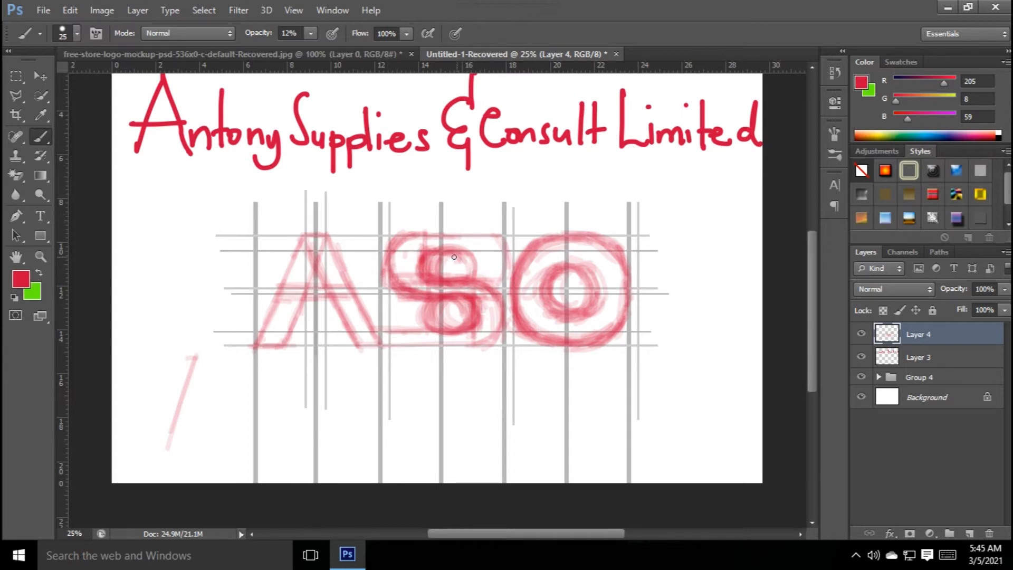
pyautogui.moveTo(329, 234); pyautogui.dragTo(366, 290)
pyautogui.moveTo(333, 244); pyautogui.dragTo(369, 319)
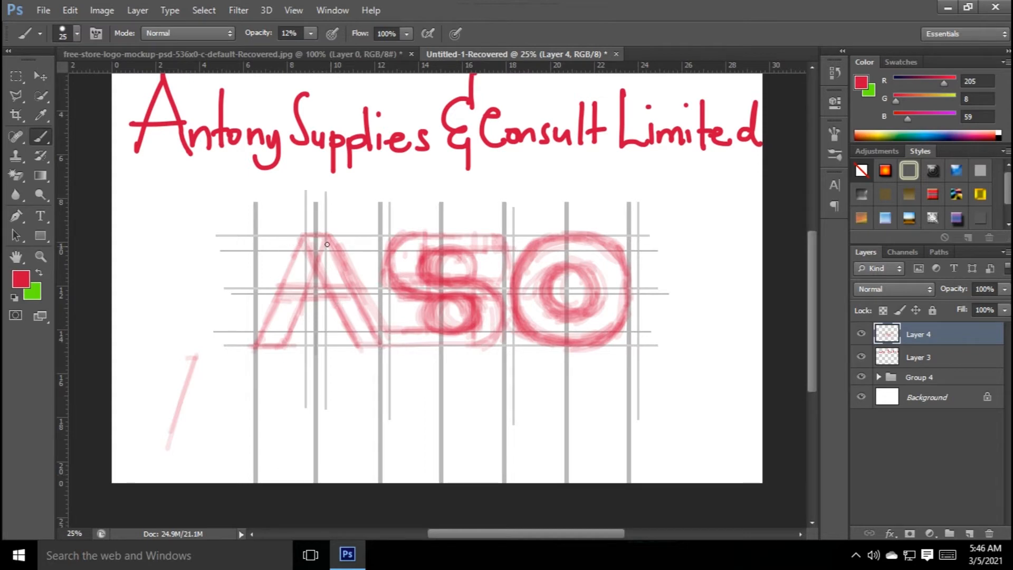
pyautogui.moveTo(302, 234); pyautogui.dragTo(243, 352)
pyautogui.moveTo(312, 256)
pyautogui.mouseDown()
pyautogui.moveTo(287, 238)
pyautogui.moveTo(311, 232)
pyautogui.moveTo(300, 238)
pyautogui.moveTo(348, 271)
pyautogui.moveTo(338, 299)
pyautogui.moveTo(353, 343)
pyautogui.moveTo(343, 327)
pyautogui.moveTo(377, 342)
pyautogui.moveTo(364, 316)
pyautogui.moveTo(308, 306)
pyautogui.moveTo(325, 301)
pyautogui.moveTo(341, 324)
pyautogui.moveTo(326, 309)
pyautogui.moveTo(357, 291)
pyautogui.moveTo(377, 338)
pyautogui.moveTo(423, 330)
pyautogui.moveTo(370, 316)
pyautogui.moveTo(430, 335)
pyautogui.moveTo(354, 336)
pyautogui.moveTo(496, 331)
pyautogui.moveTo(500, 312)
pyautogui.mouseUp()
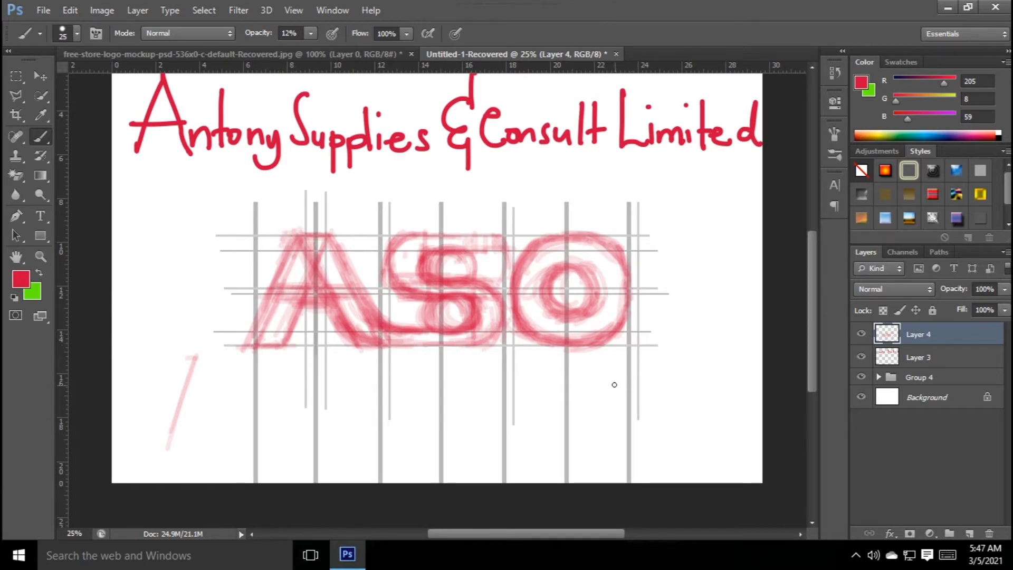
# Turn the O sketch into a C by adding two slanted cut lines between its rings.
pyautogui.moveTo(575, 267)
pyautogui.mouseDown()
pyautogui.moveTo(621, 242)
pyautogui.moveTo(544, 237)
pyautogui.moveTo(549, 332)
pyautogui.moveTo(576, 316)
pyautogui.mouseUp()
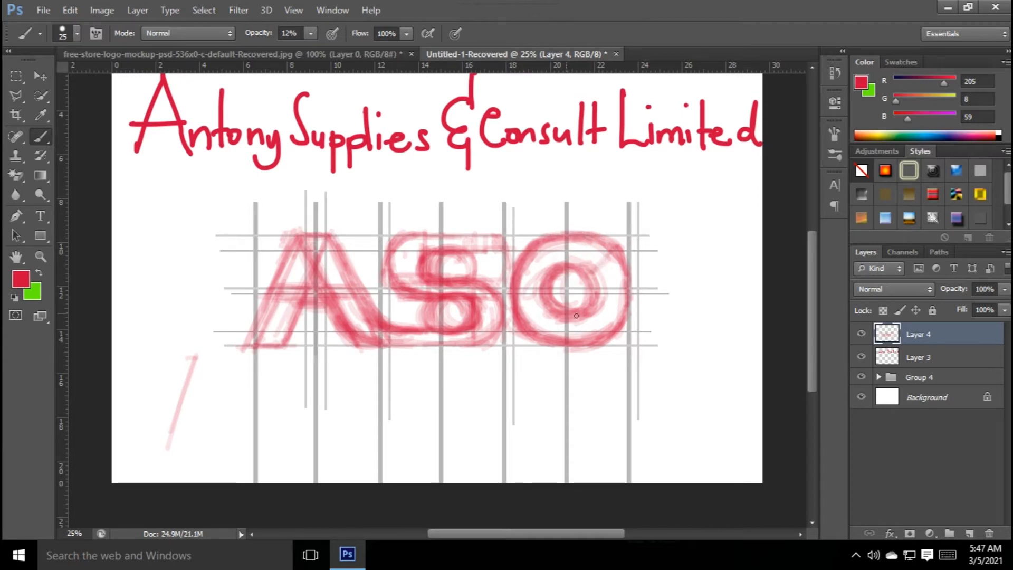
pyautogui.moveTo(577, 270)
pyautogui.mouseDown()
pyautogui.moveTo(618, 247)
pyautogui.moveTo(594, 235)
pyautogui.mouseUp()
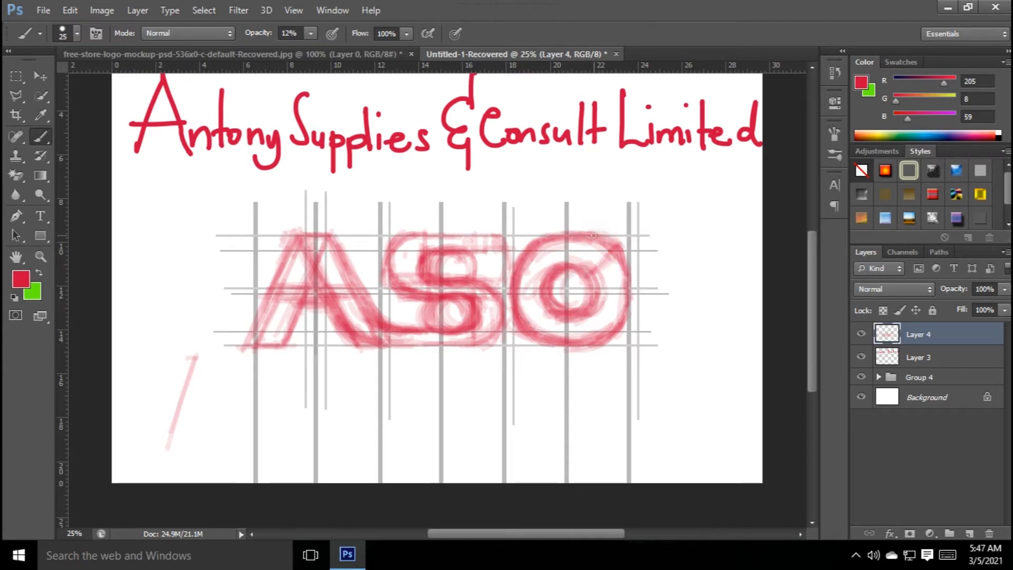
pyautogui.moveTo(639, 300)
pyautogui.mouseDown()
pyautogui.moveTo(606, 314)
pyautogui.moveTo(586, 276)
pyautogui.moveTo(619, 317)
pyautogui.moveTo(604, 309)
pyautogui.mouseUp()
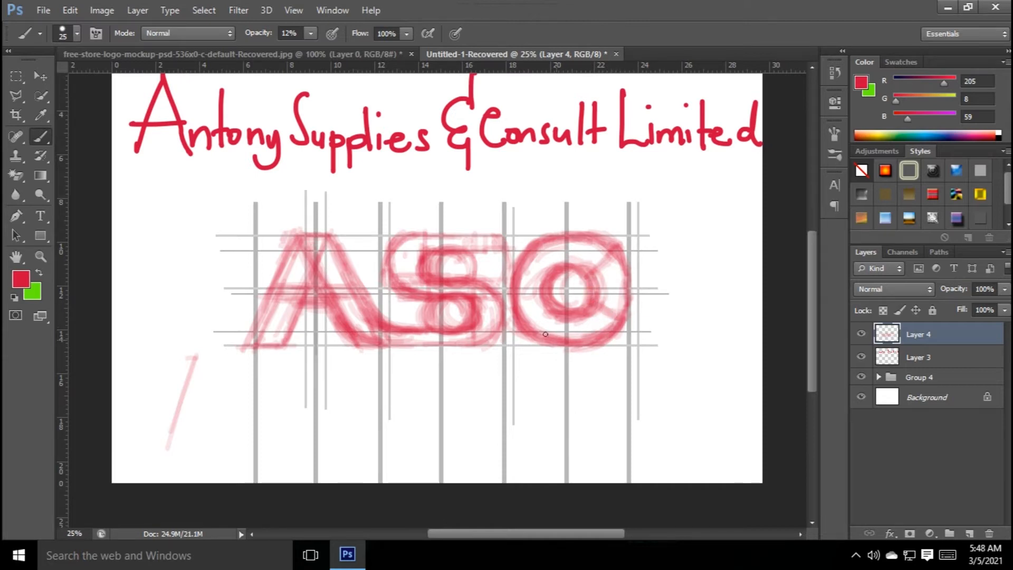
pyautogui.moveTo(585, 275); pyautogui.dragTo(575, 262)
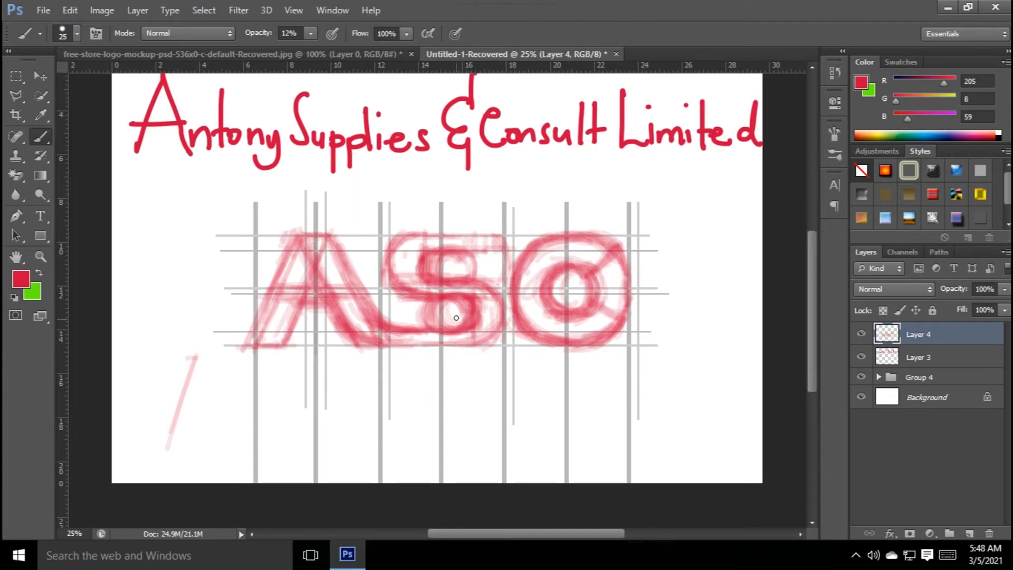
# Darken the S's curves and the A's crossbar and legs with more faint brush strokes.
pyautogui.moveTo(470, 281)
pyautogui.mouseDown()
pyautogui.moveTo(404, 241)
pyautogui.moveTo(474, 240)
pyautogui.moveTo(468, 251)
pyautogui.moveTo(493, 253)
pyautogui.mouseUp()
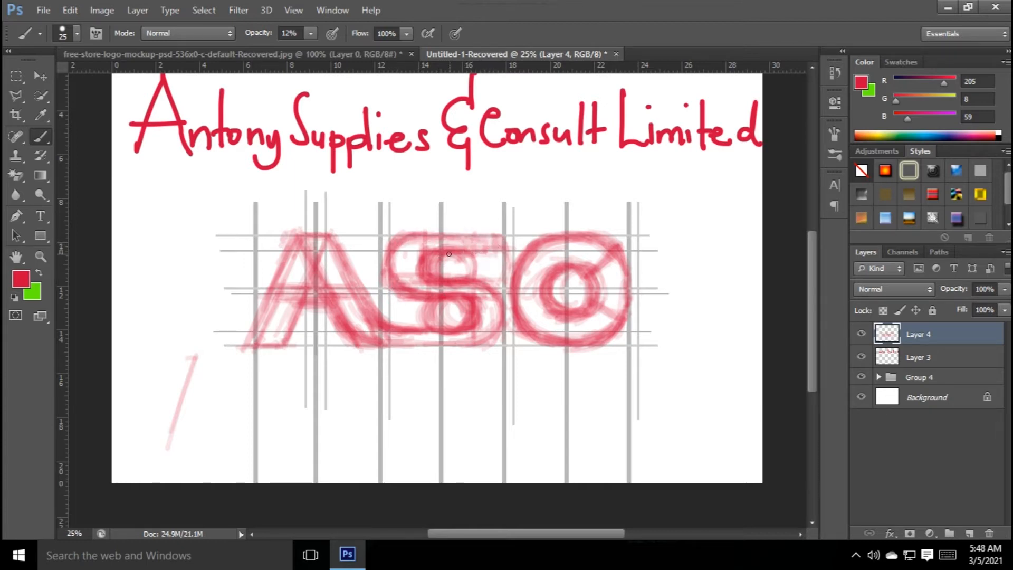
pyautogui.moveTo(493, 325)
pyautogui.mouseDown()
pyautogui.moveTo(487, 335)
pyautogui.moveTo(417, 327)
pyautogui.mouseUp()
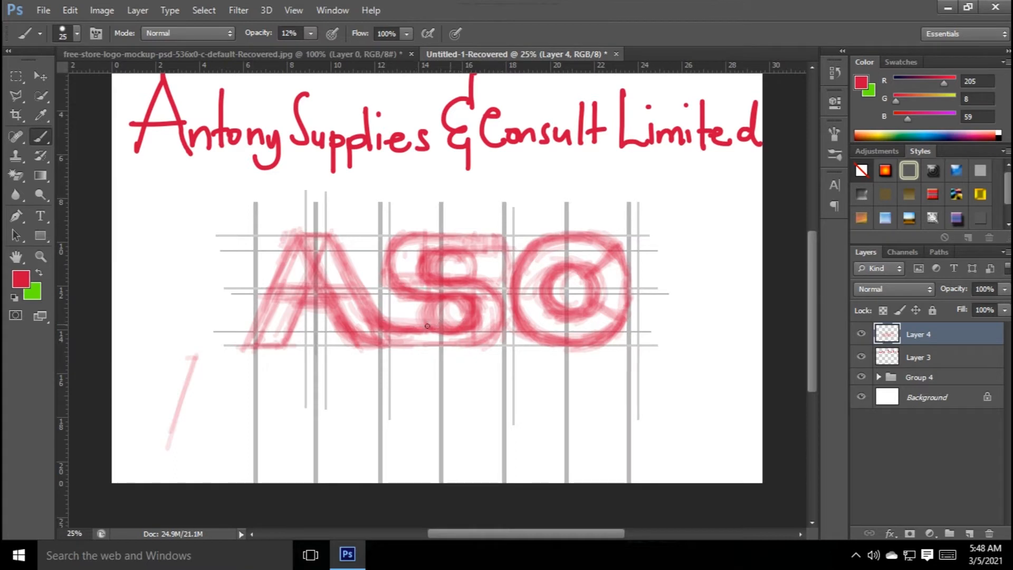
pyautogui.moveTo(311, 302)
pyautogui.mouseDown()
pyautogui.moveTo(277, 289)
pyautogui.moveTo(351, 286)
pyautogui.moveTo(290, 322)
pyautogui.moveTo(355, 296)
pyautogui.mouseUp()
pyautogui.moveTo(284, 342); pyautogui.dragTo(376, 325)
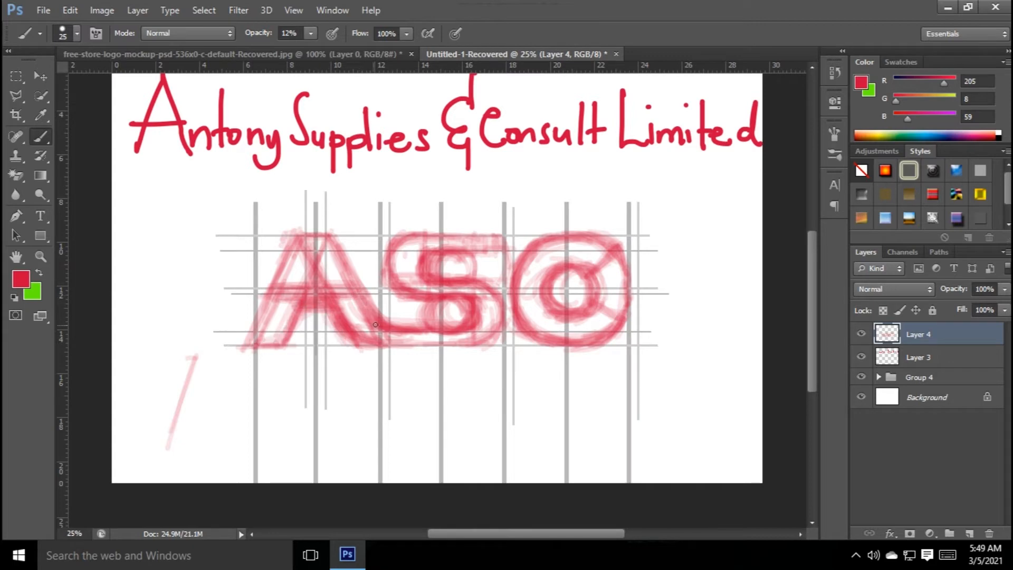
# Add a new layer for the final outline and set the brush to size 9 with 89% opacity.
pyautogui.click(969, 534)
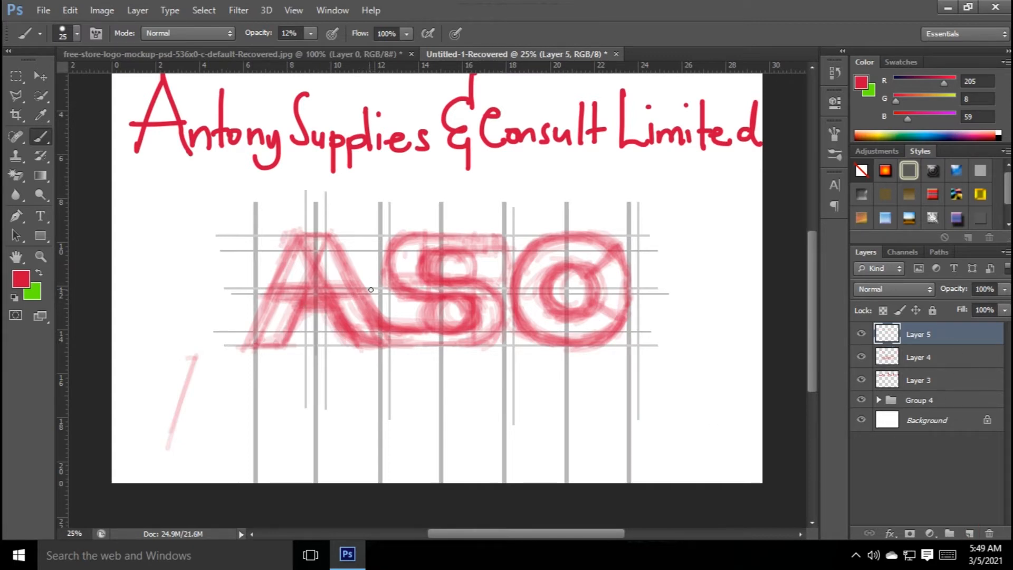
pyautogui.click(76, 33)
pyautogui.click(77, 32)
pyautogui.click(311, 32)
pyautogui.moveTo(307, 49); pyautogui.dragTo(370, 49)
pyautogui.moveTo(300, 236); pyautogui.dragTo(278, 275)
pyautogui.hotkey('ctrl', 'z')
pyautogui.press('[')
pyautogui.moveTo(303, 235); pyautogui.dragTo(250, 335)
pyautogui.hotkey('ctrl', 'z')
# Outline the lower part of the A in solid red, carrying its inner leg into the base of the S.
pyautogui.moveTo(268, 296)
pyautogui.mouseDown()
pyautogui.moveTo(244, 345)
pyautogui.moveTo(319, 295)
pyautogui.moveTo(364, 297)
pyautogui.moveTo(382, 320)
pyautogui.mouseUp()
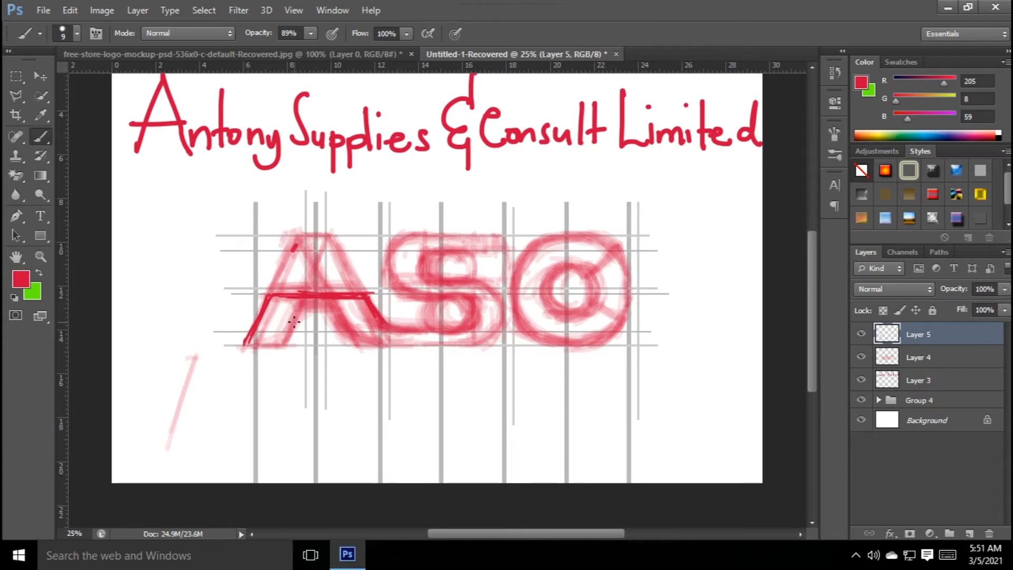
pyautogui.moveTo(235, 345); pyautogui.dragTo(287, 343)
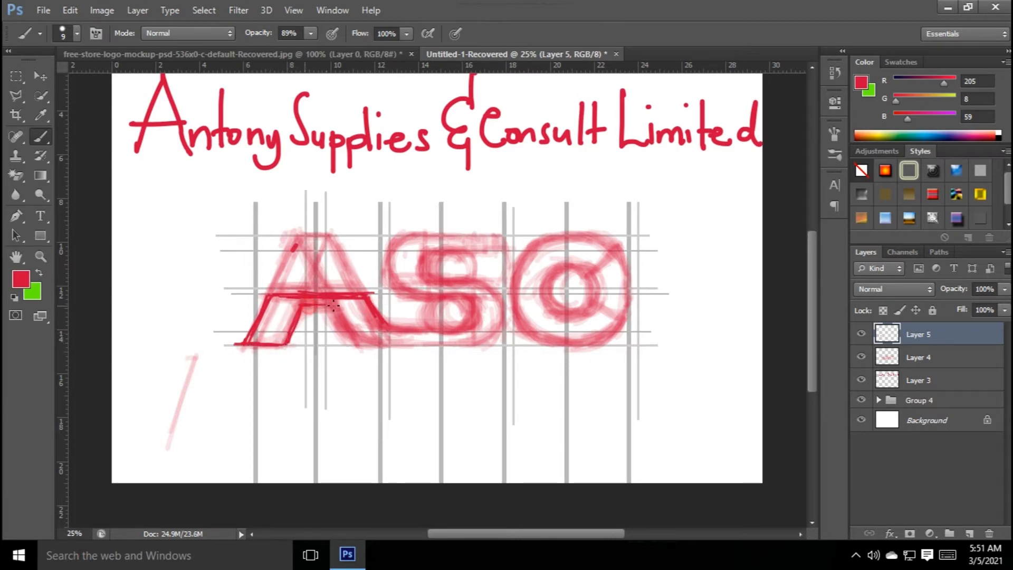
pyautogui.moveTo(331, 306)
pyautogui.mouseDown()
pyautogui.moveTo(380, 341)
pyautogui.moveTo(465, 342)
pyautogui.mouseUp()
pyautogui.moveTo(375, 315)
pyautogui.mouseDown()
pyautogui.moveTo(401, 329)
pyautogui.moveTo(473, 319)
pyautogui.mouseUp()
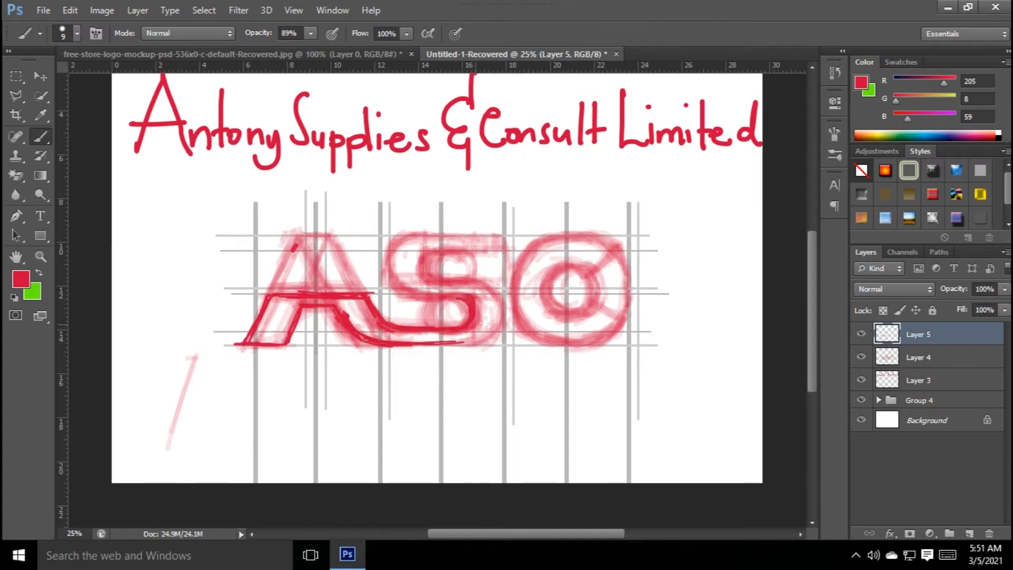
# Outline the remaining curves of the S and add narrow vertical stripes at the end of its upper arm.
pyautogui.moveTo(469, 281)
pyautogui.mouseDown()
pyautogui.moveTo(509, 317)
pyautogui.moveTo(459, 346)
pyautogui.mouseUp()
pyautogui.click(428, 272)
pyautogui.moveTo(426, 274)
pyautogui.mouseDown()
pyautogui.moveTo(434, 255)
pyautogui.moveTo(392, 252)
pyautogui.moveTo(389, 272)
pyautogui.mouseUp()
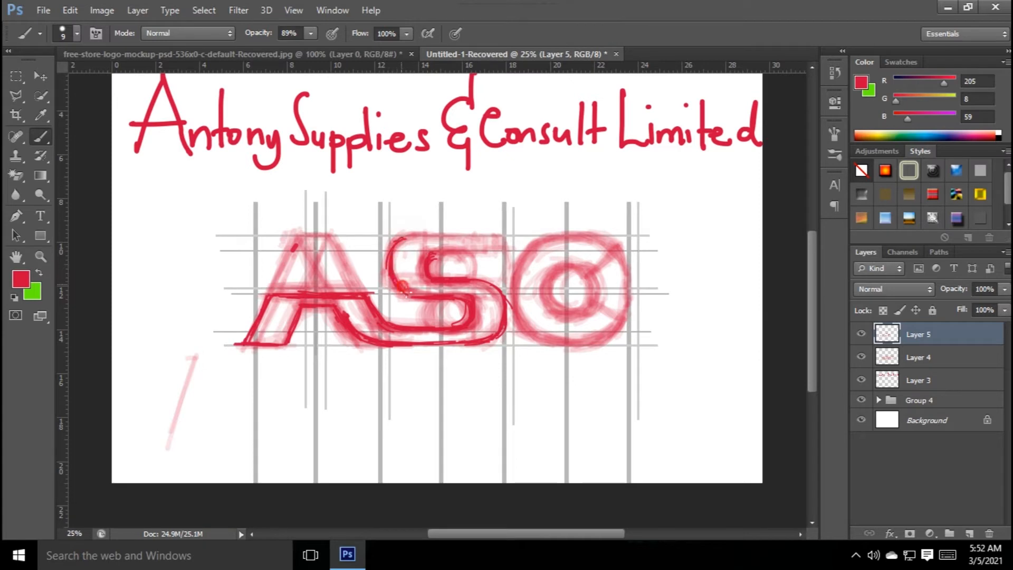
pyautogui.moveTo(409, 237); pyautogui.dragTo(493, 236)
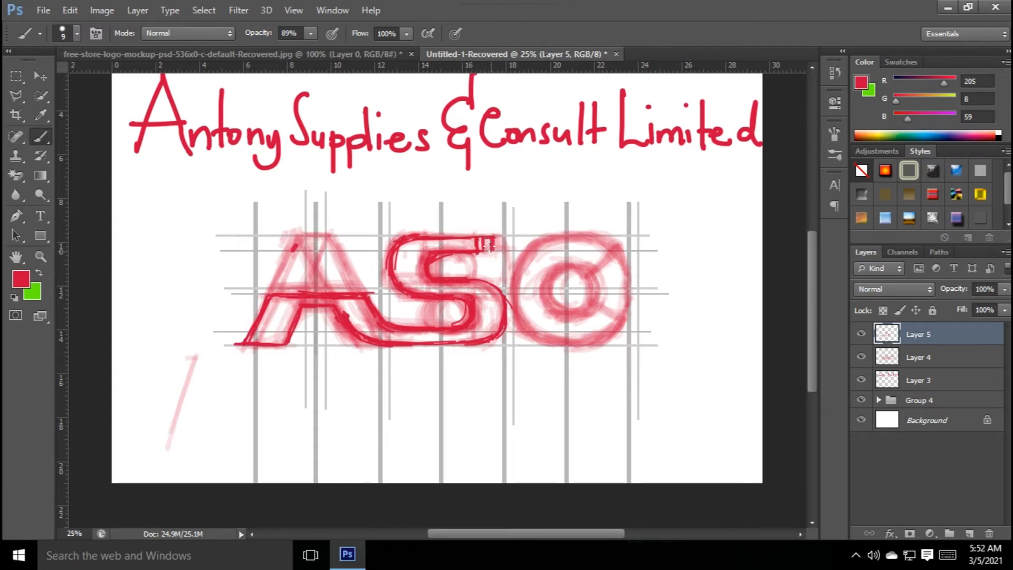
pyautogui.moveTo(482, 239); pyautogui.dragTo(490, 249)
# Outline the C in solid red with its outer arc, inner arc and the two slanted ends.
pyautogui.moveTo(560, 231)
pyautogui.mouseDown()
pyautogui.moveTo(534, 238)
pyautogui.moveTo(515, 305)
pyautogui.moveTo(518, 287)
pyautogui.moveTo(544, 337)
pyautogui.moveTo(518, 309)
pyautogui.moveTo(565, 341)
pyautogui.moveTo(598, 344)
pyautogui.mouseUp()
pyautogui.moveTo(532, 250)
pyautogui.mouseDown()
pyautogui.moveTo(559, 236)
pyautogui.moveTo(605, 245)
pyautogui.mouseUp()
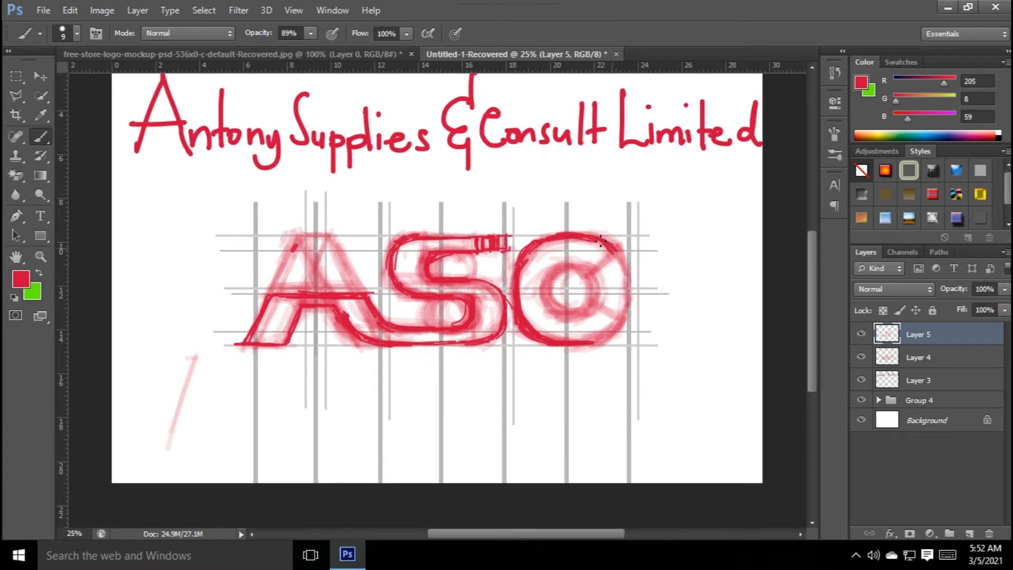
pyautogui.moveTo(549, 287)
pyautogui.mouseDown()
pyautogui.moveTo(575, 264)
pyautogui.moveTo(559, 268)
pyautogui.moveTo(563, 307)
pyautogui.moveTo(546, 298)
pyautogui.moveTo(575, 306)
pyautogui.moveTo(588, 266)
pyautogui.moveTo(582, 281)
pyautogui.moveTo(614, 251)
pyautogui.mouseUp()
pyautogui.moveTo(584, 297); pyautogui.dragTo(625, 331)
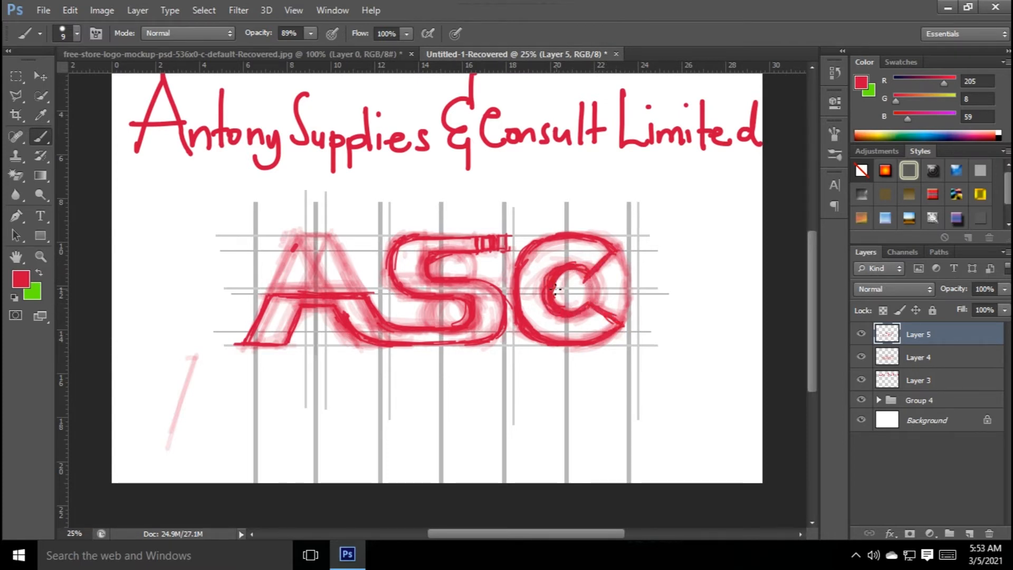
# Outline the upper part of the A with a small peak inside, and paint a solid dot in the C's centre.
pyautogui.moveTo(268, 289)
pyautogui.mouseDown()
pyautogui.moveTo(298, 236)
pyautogui.moveTo(346, 256)
pyautogui.moveTo(364, 288)
pyautogui.moveTo(292, 288)
pyautogui.moveTo(315, 271)
pyautogui.moveTo(366, 288)
pyautogui.mouseUp()
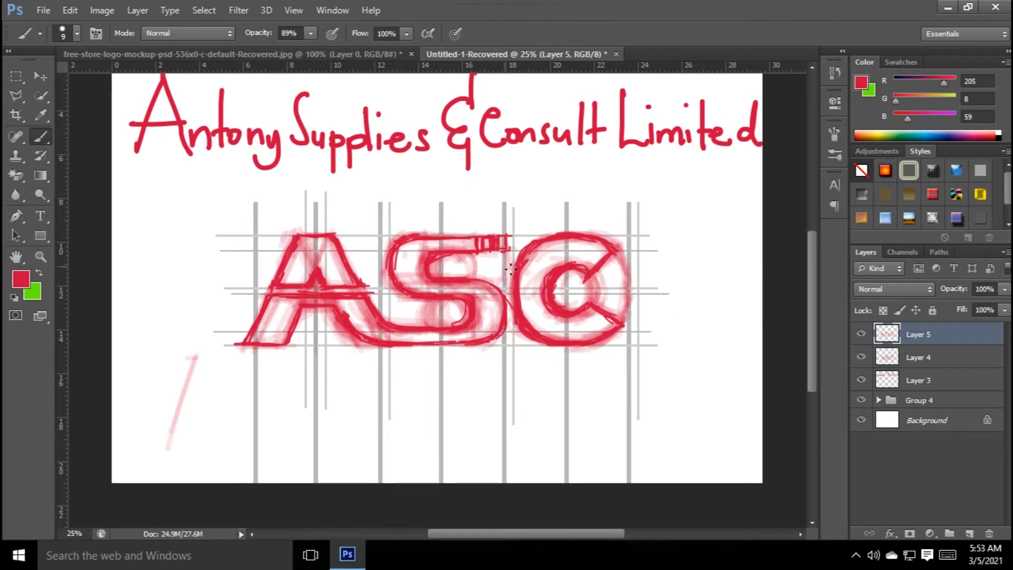
pyautogui.moveTo(561, 283); pyautogui.dragTo(568, 302)
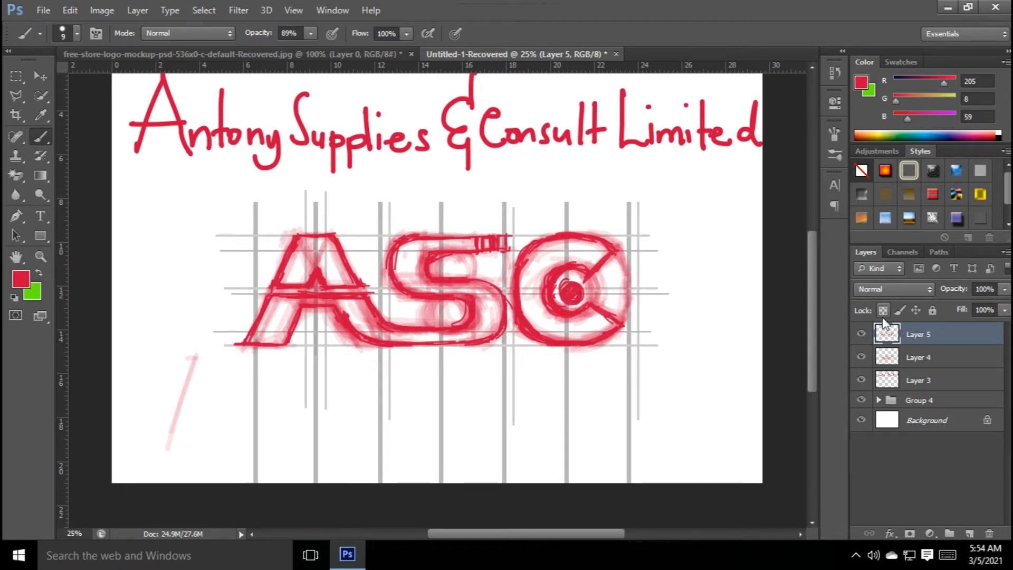
# On a new layer, start a Pen shape along the outer left edge and base of the A's upper part, with black fill.
pyautogui.click(967, 533)
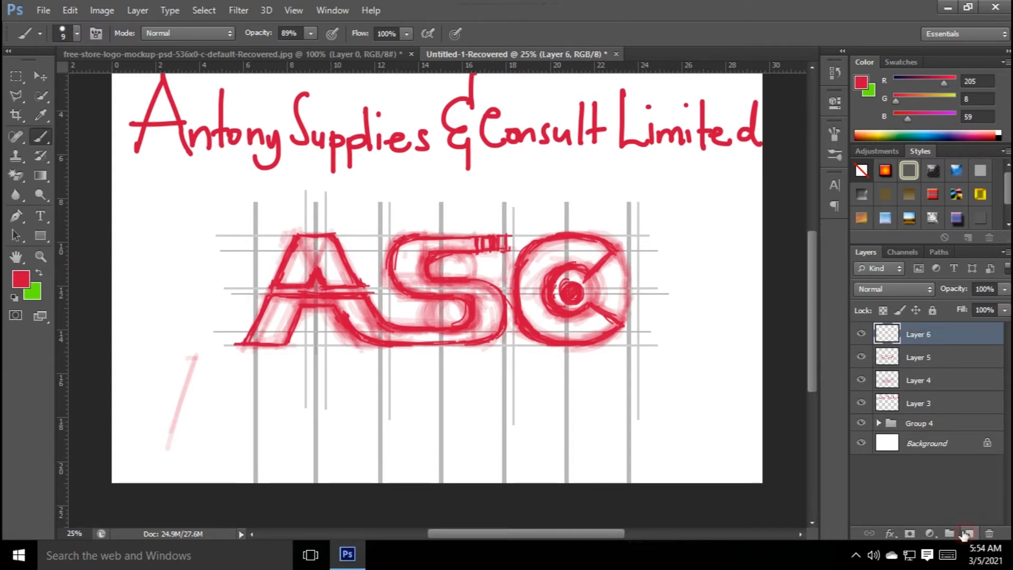
pyautogui.click(17, 217)
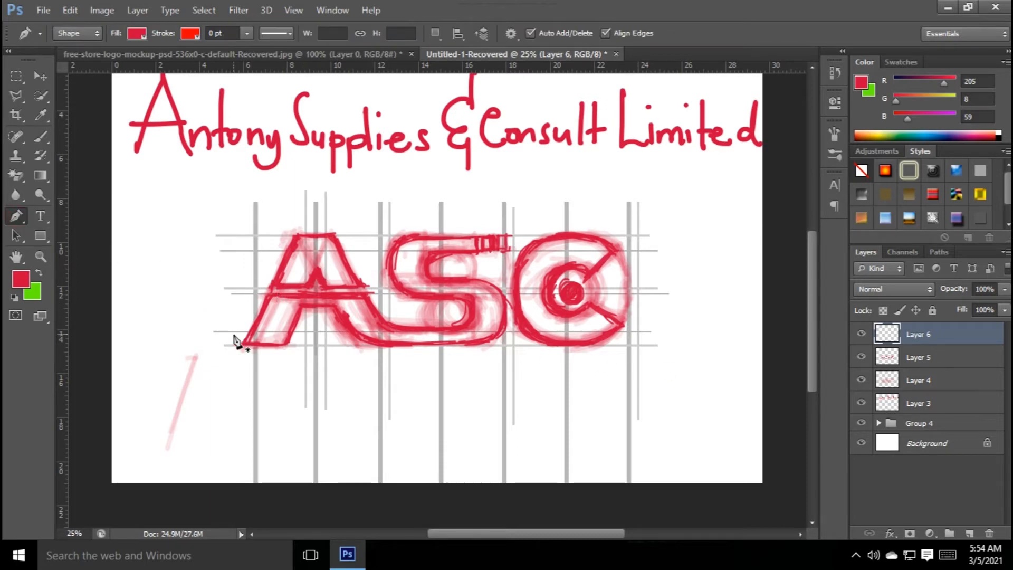
pyautogui.hotkey('ctrl', '+')
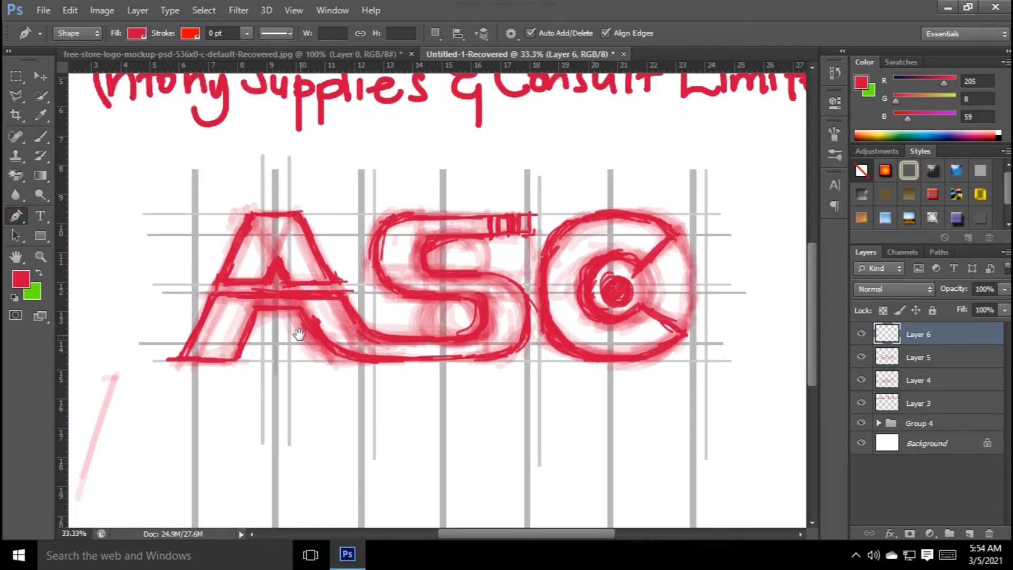
pyautogui.moveTo(316, 335); pyautogui.dragTo(383, 324)
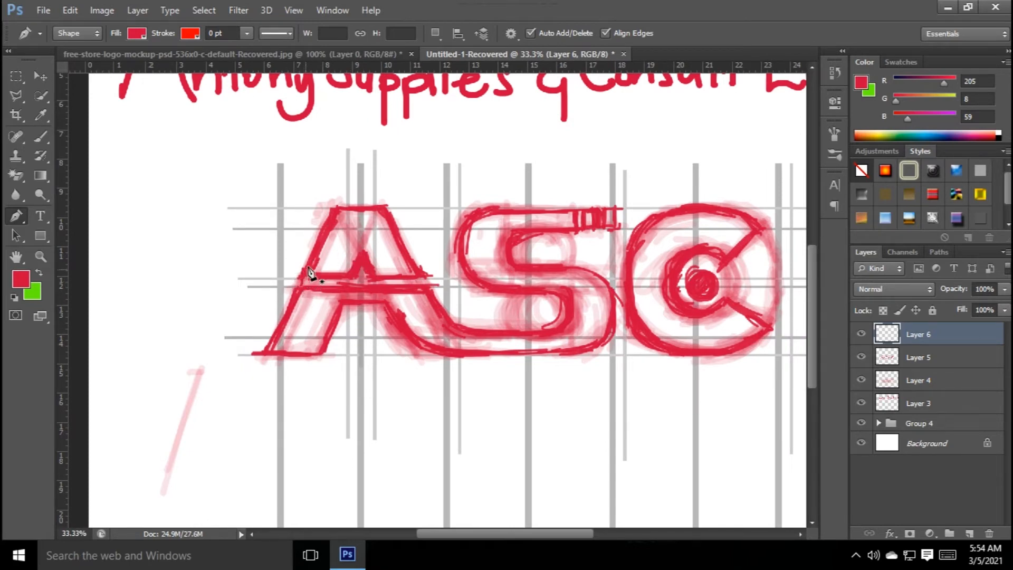
pyautogui.click(335, 207)
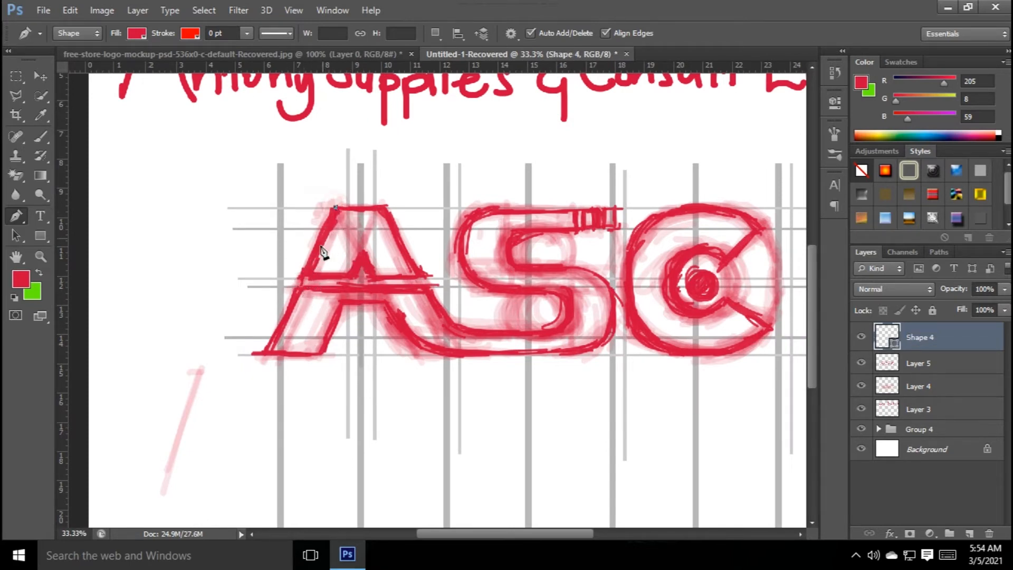
pyautogui.click(301, 275)
pyautogui.click(349, 276)
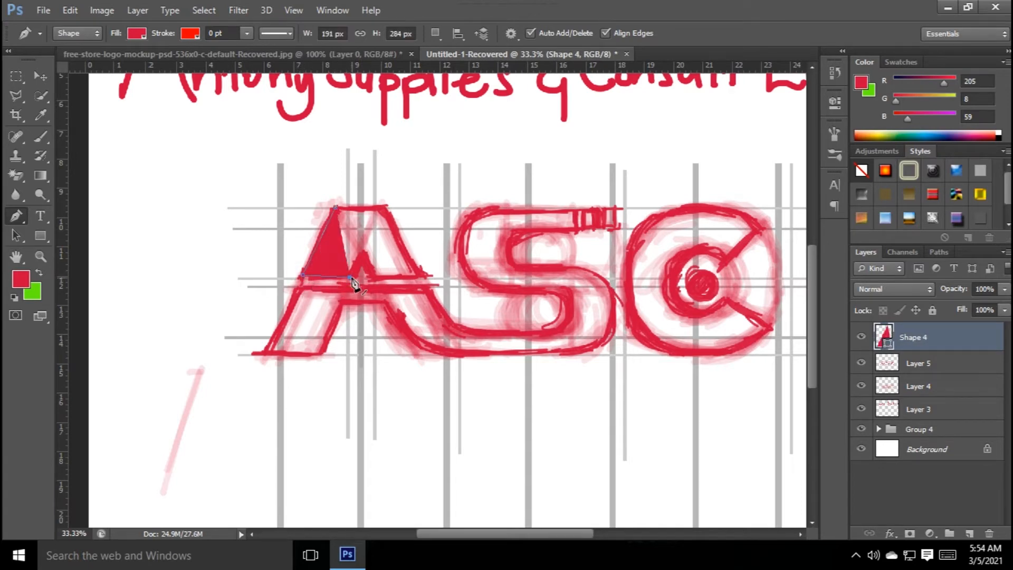
pyautogui.click(138, 34)
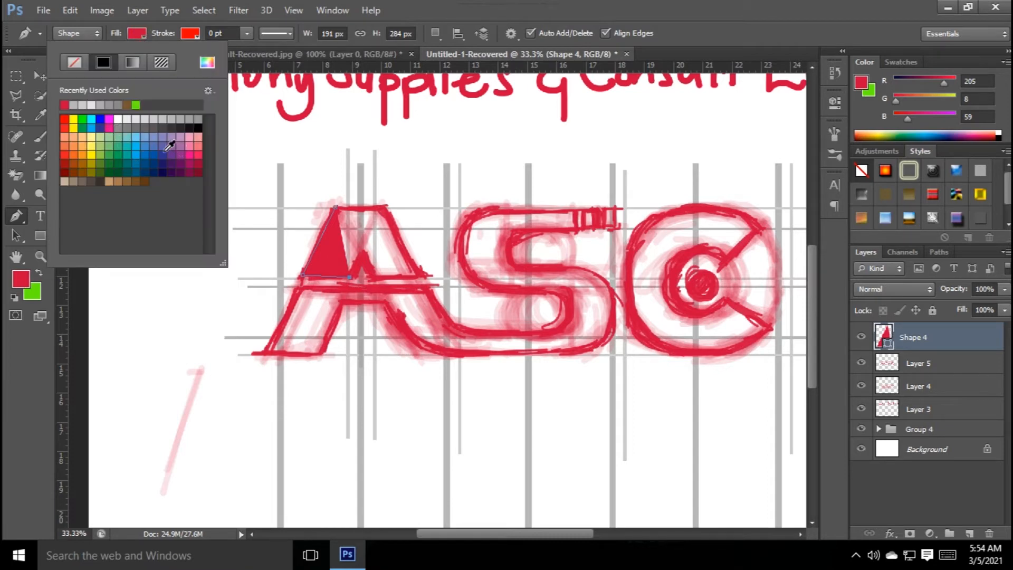
pyautogui.click(198, 125)
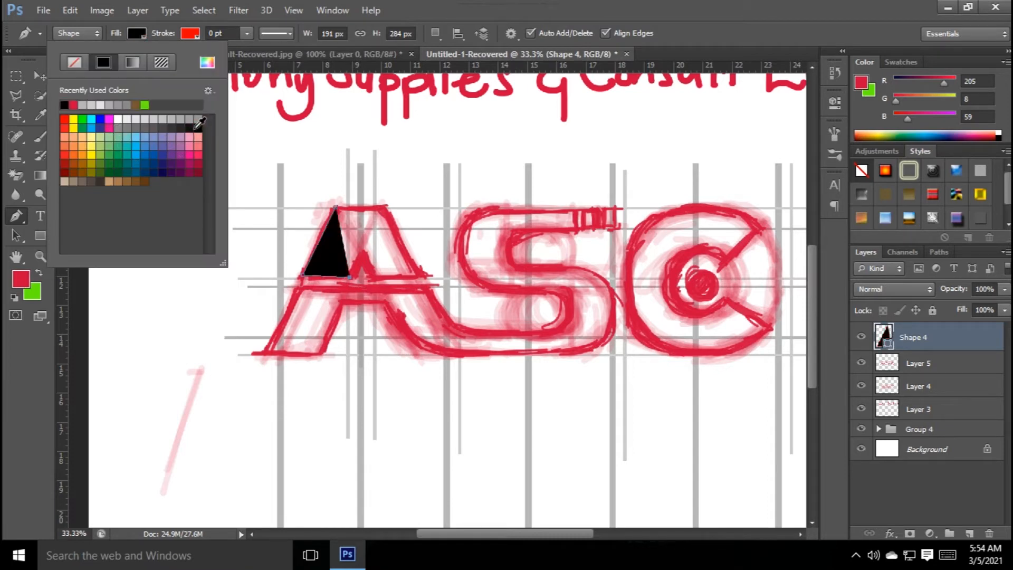
# Complete the A's upper shape around the inner peak, right base corner and flat top, aligning the top right corner with the sketch.
pyautogui.click(361, 252)
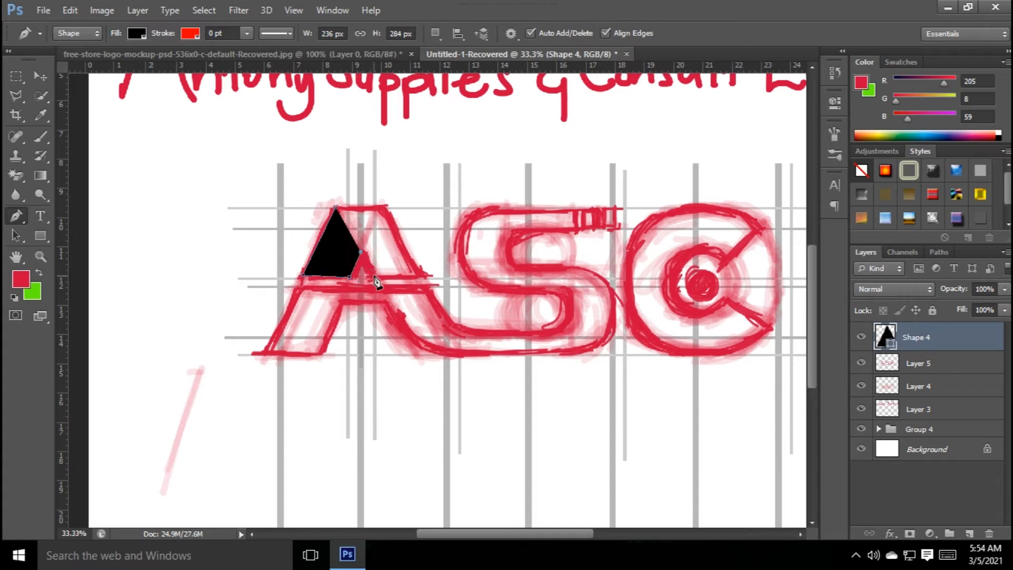
pyautogui.click(373, 276)
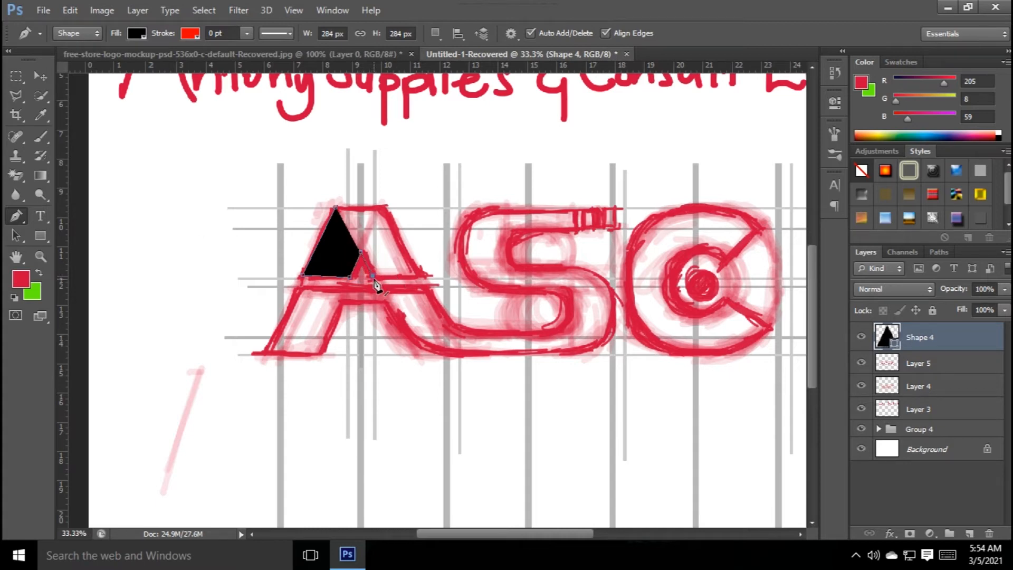
pyautogui.click(426, 276)
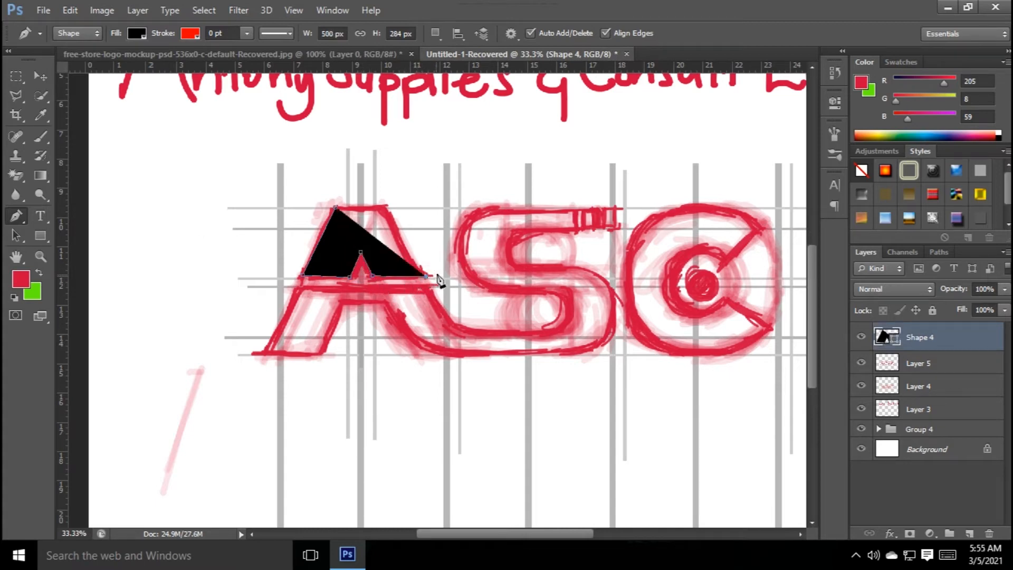
pyautogui.click(386, 206)
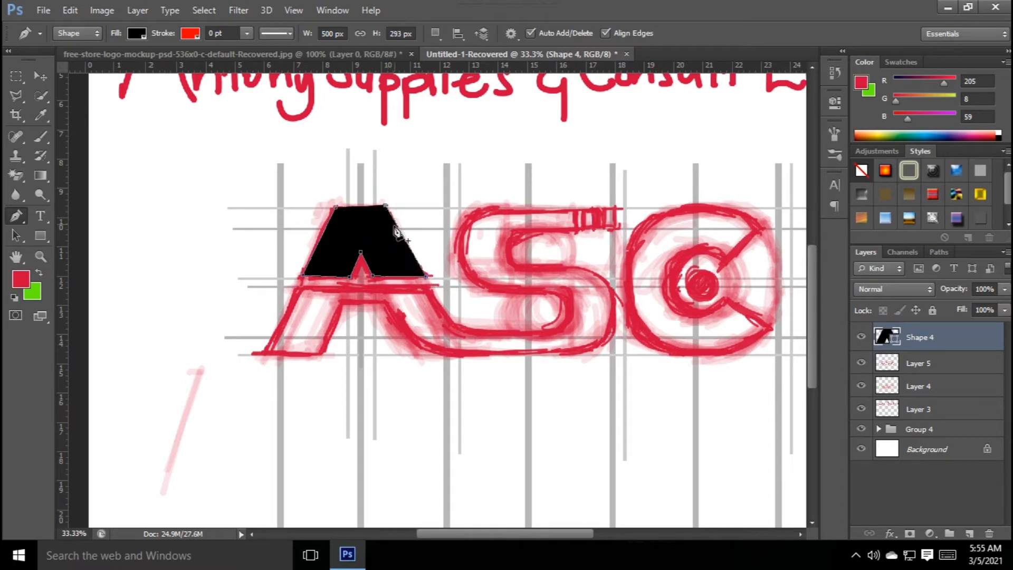
pyautogui.click(386, 207)
pyautogui.hotkey('ctrl', '+')
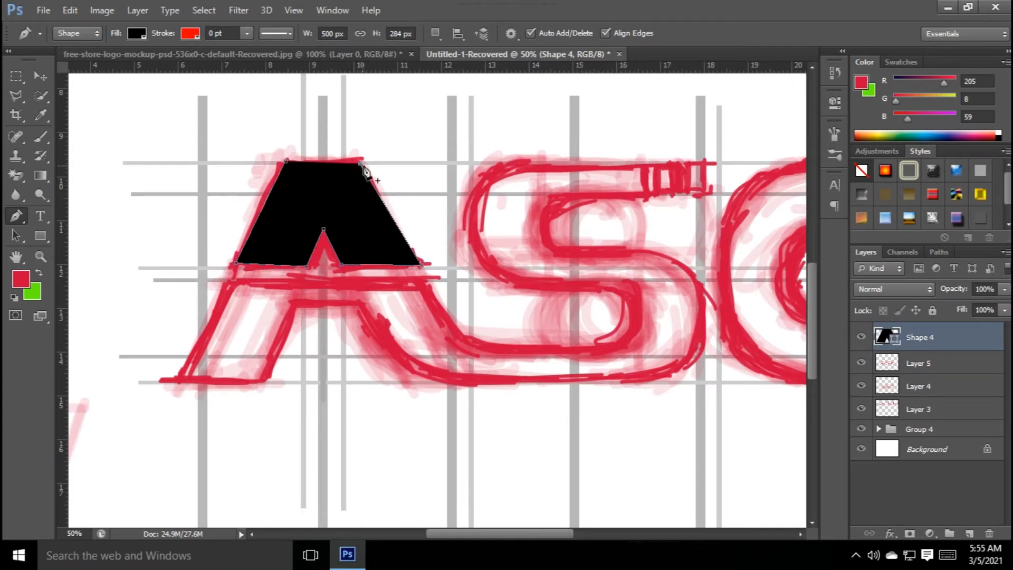
pyautogui.moveTo(359, 163); pyautogui.dragTo(357, 161)
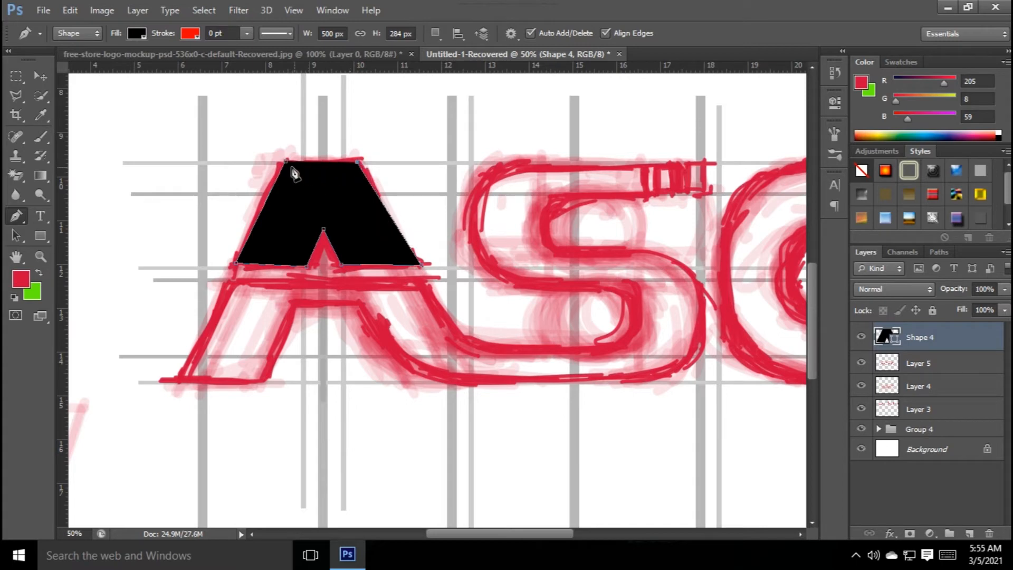
pyautogui.press('Return')
# On another new layer, start a Pen shape down the A's lower left leg and along its foot, with black fill.
pyautogui.click(970, 533)
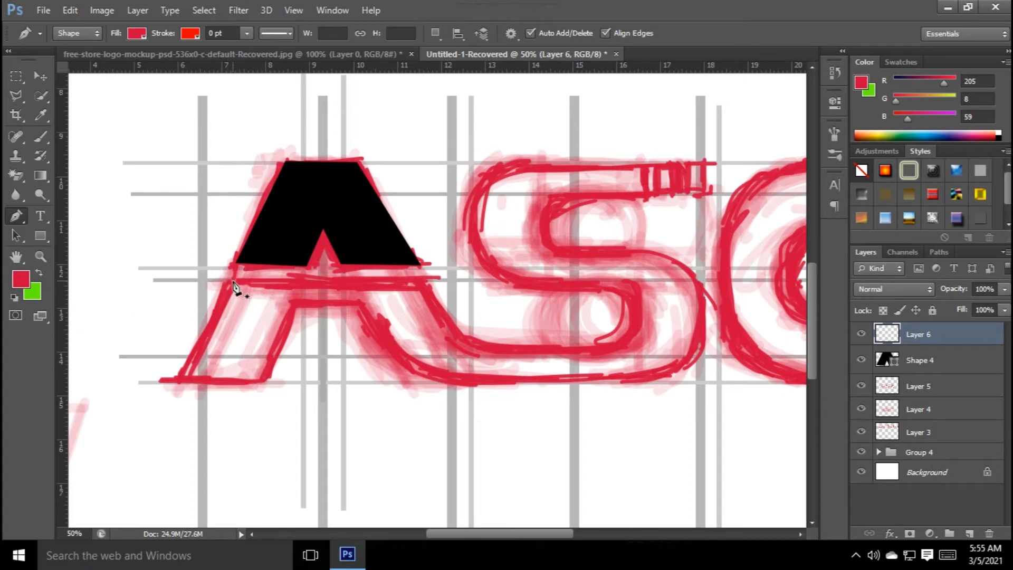
pyautogui.click(231, 281)
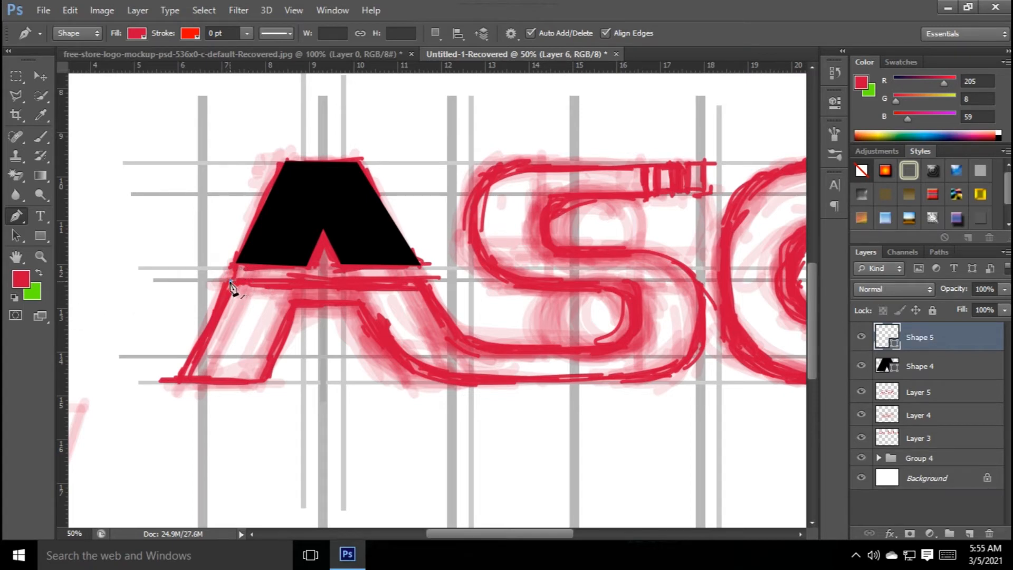
pyautogui.click(182, 377)
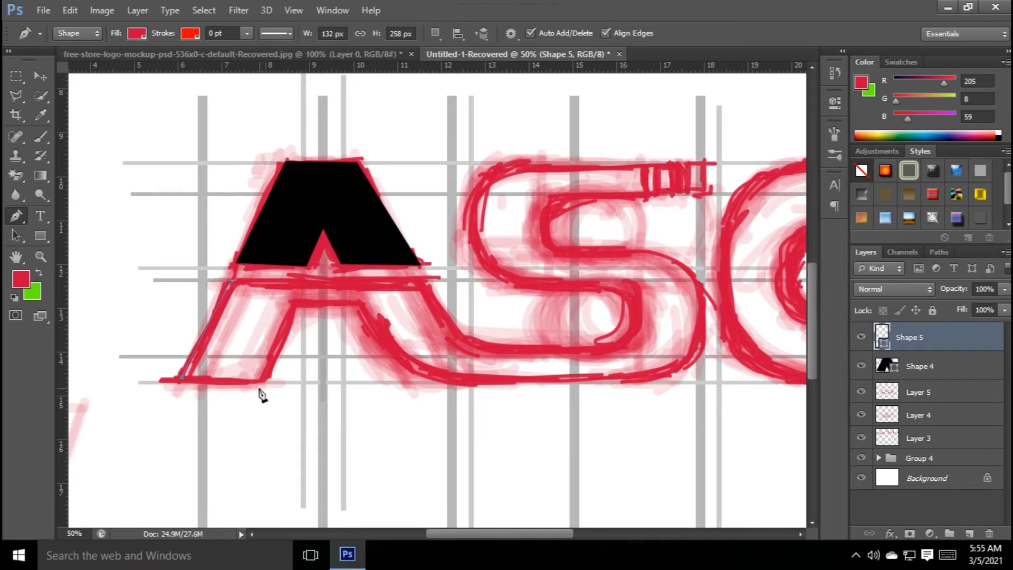
pyautogui.click(258, 378)
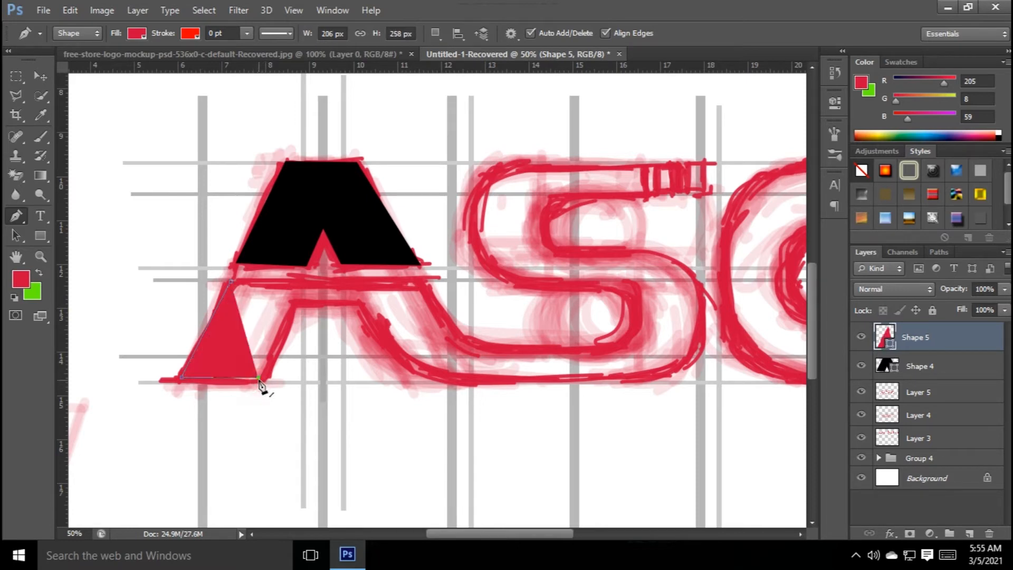
pyautogui.click(137, 34)
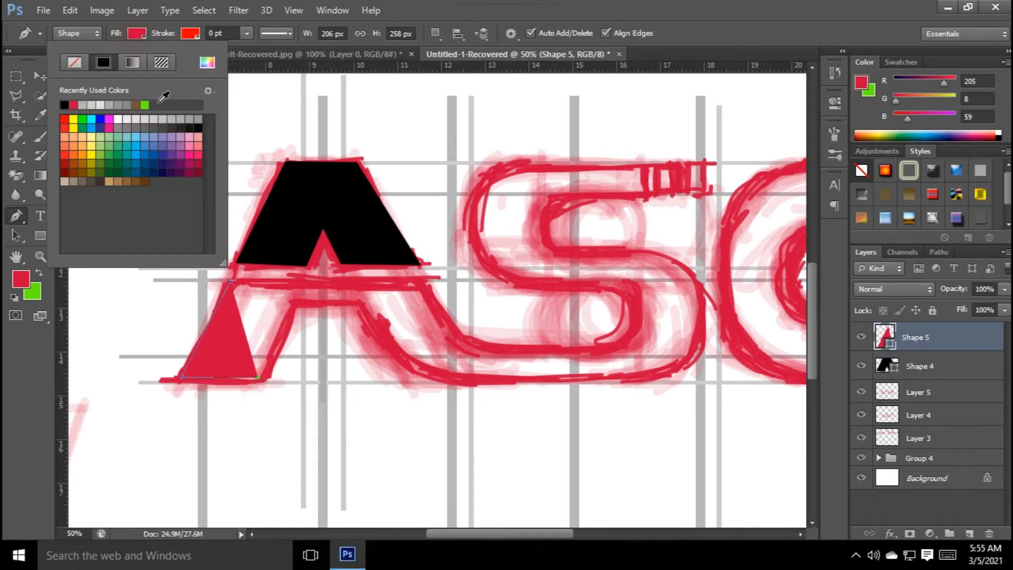
pyautogui.click(200, 127)
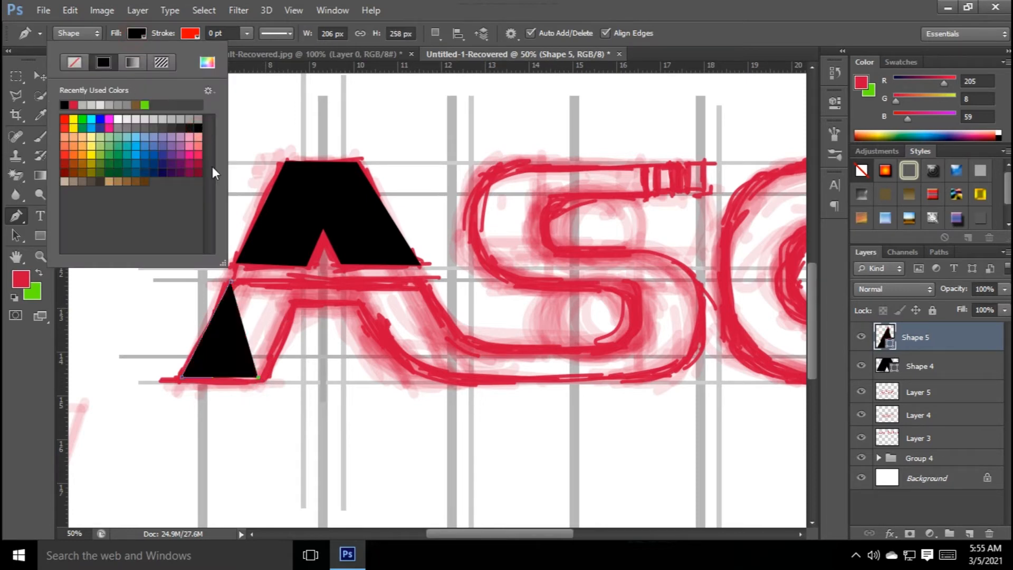
# Extend the path up the leg's inner edge, under the crossbar and down the inner edge of the A's right leg.
pyautogui.click(294, 304)
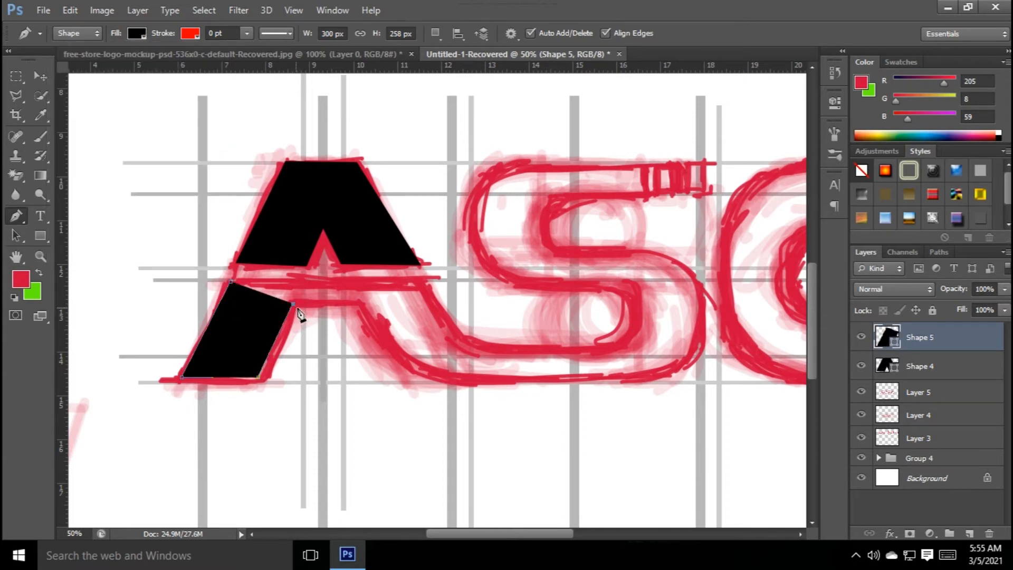
pyautogui.click(357, 303)
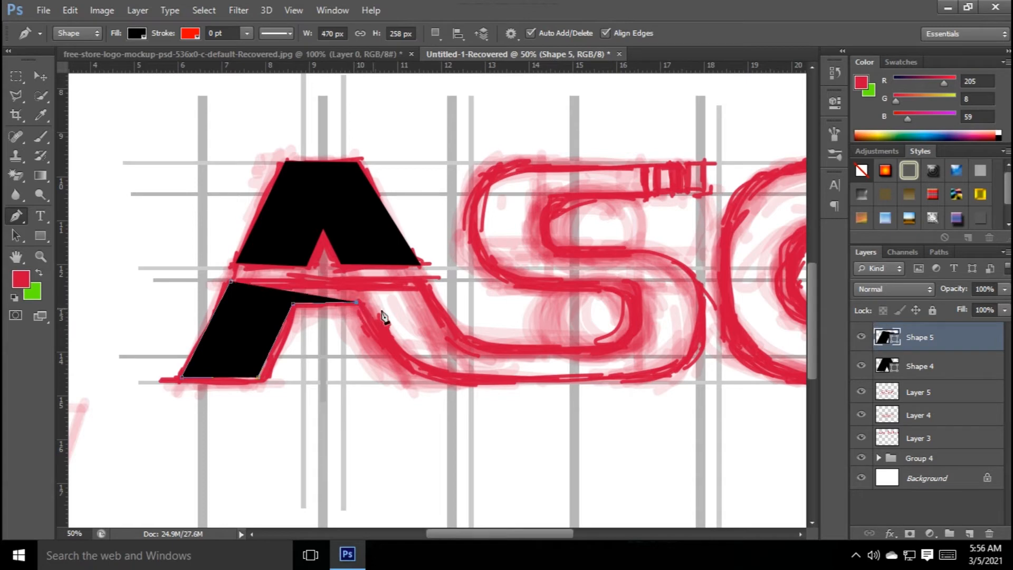
pyautogui.click(390, 346)
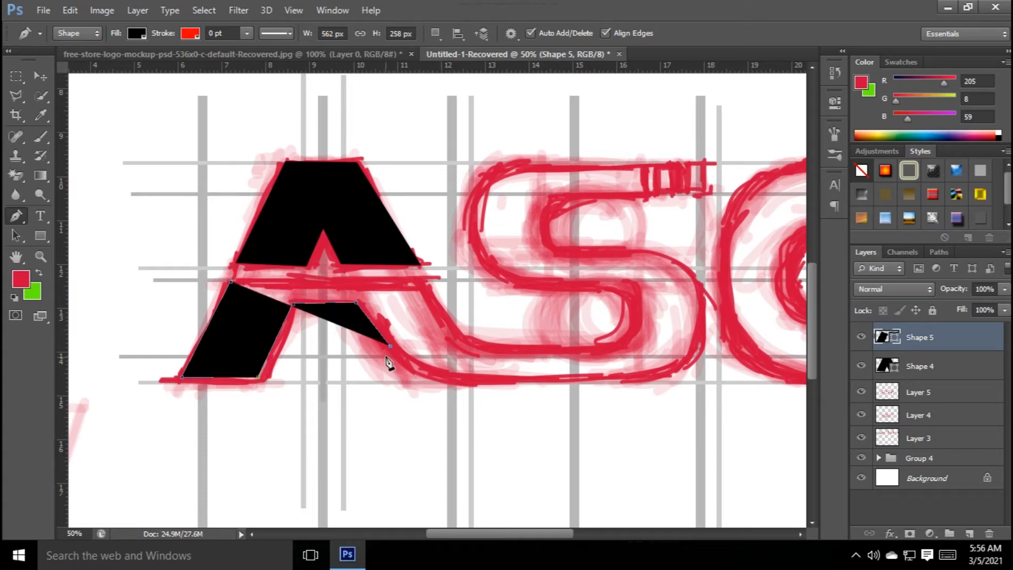
pyautogui.hotkey('ctrl', 'z')
pyautogui.click(384, 346)
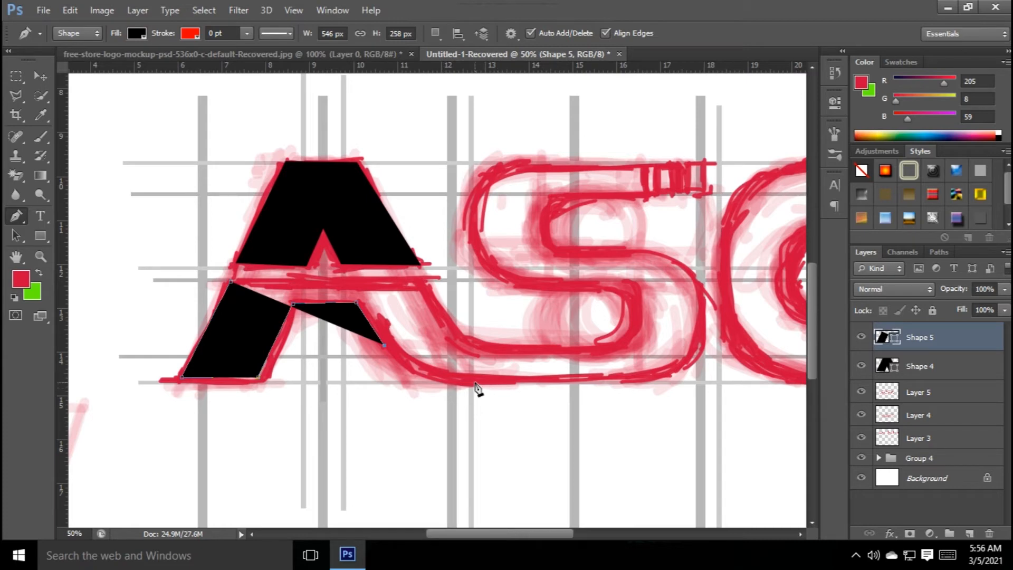
# Curve the path from the A's right leg along the base of the S and up its lower right side.
pyautogui.moveTo(478, 384); pyautogui.dragTo(542, 387)
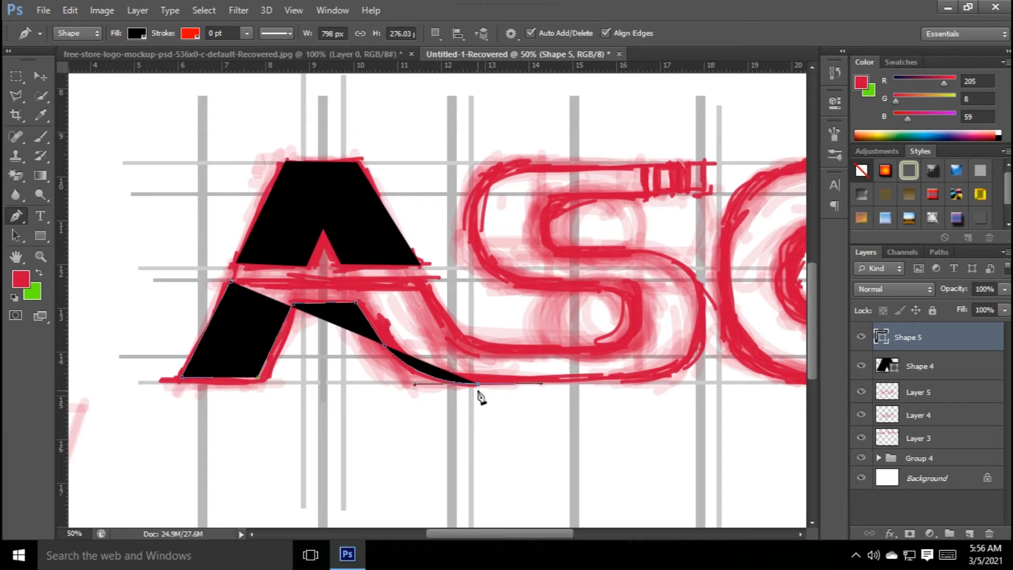
pyautogui.moveTo(602, 389); pyautogui.dragTo(511, 395)
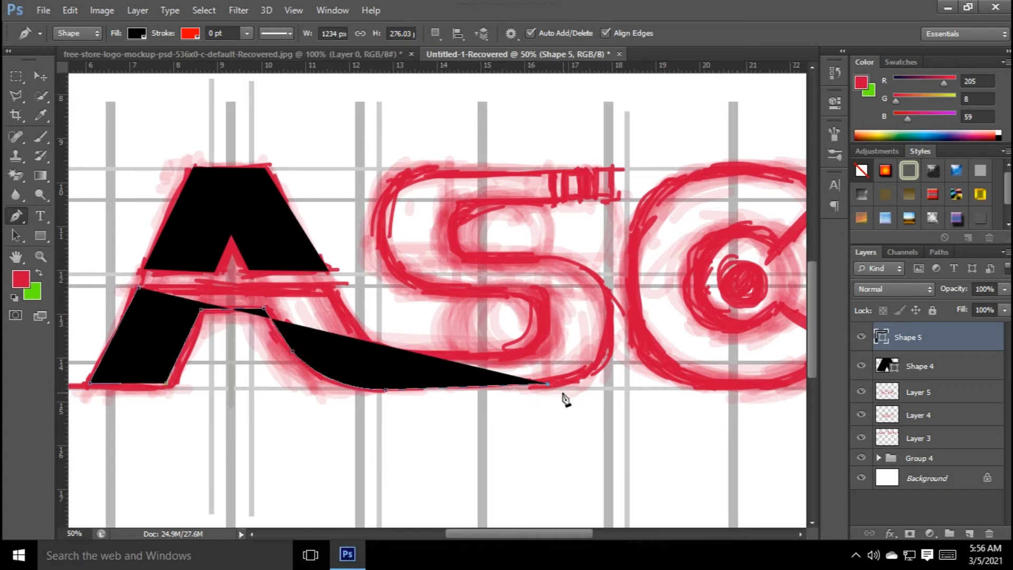
pyautogui.click(531, 390)
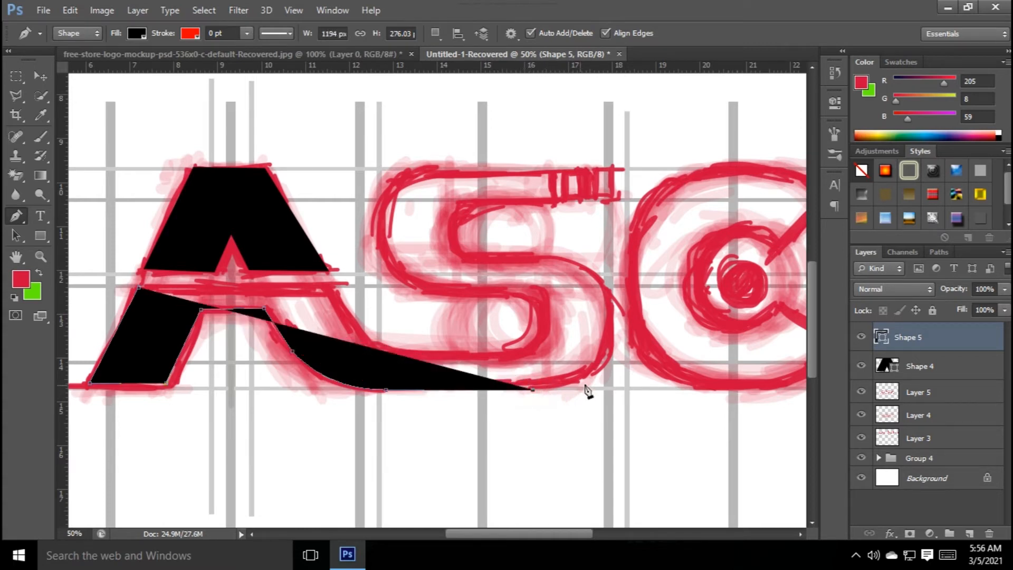
pyautogui.moveTo(611, 333); pyautogui.dragTo(617, 281)
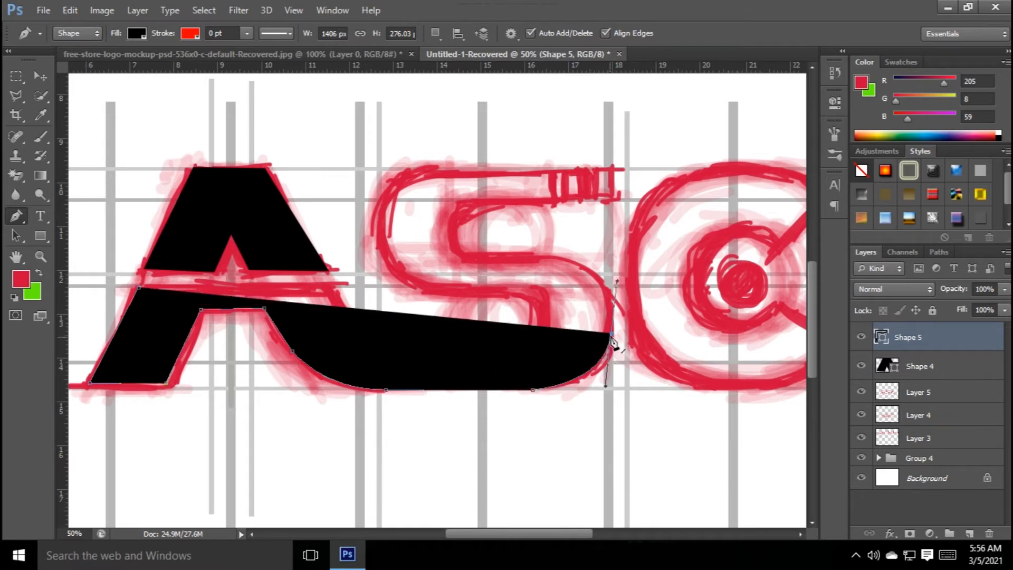
pyautogui.keyDown('alt'); pyautogui.click(611, 334); pyautogui.keyUp('alt')
pyautogui.click(609, 294)
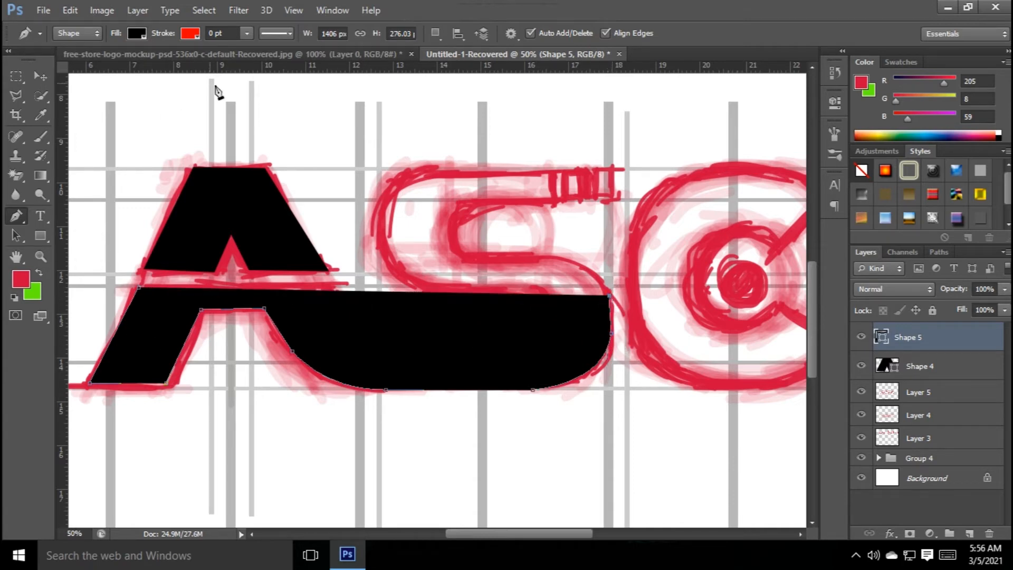
# Remove the shape's fill and trace the curve into the upper edge of the S's middle bar.
pyautogui.click(137, 34)
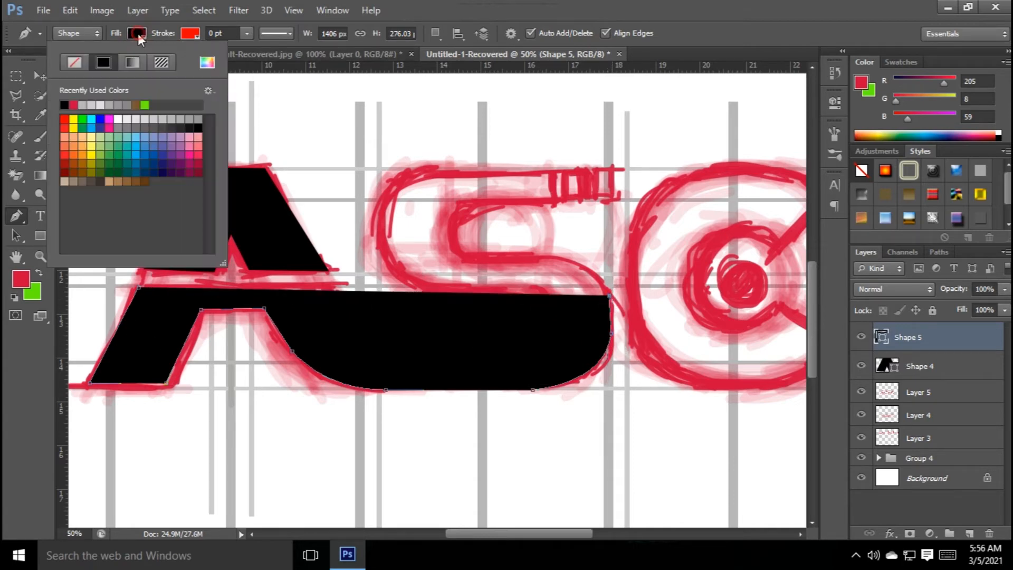
pyautogui.click(74, 62)
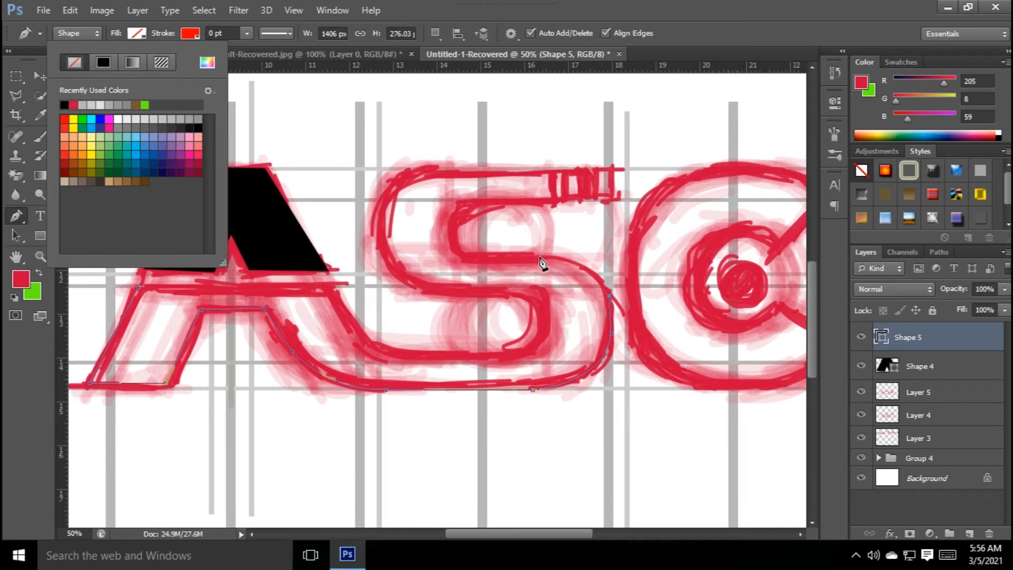
pyautogui.moveTo(530, 256); pyautogui.dragTo(463, 259)
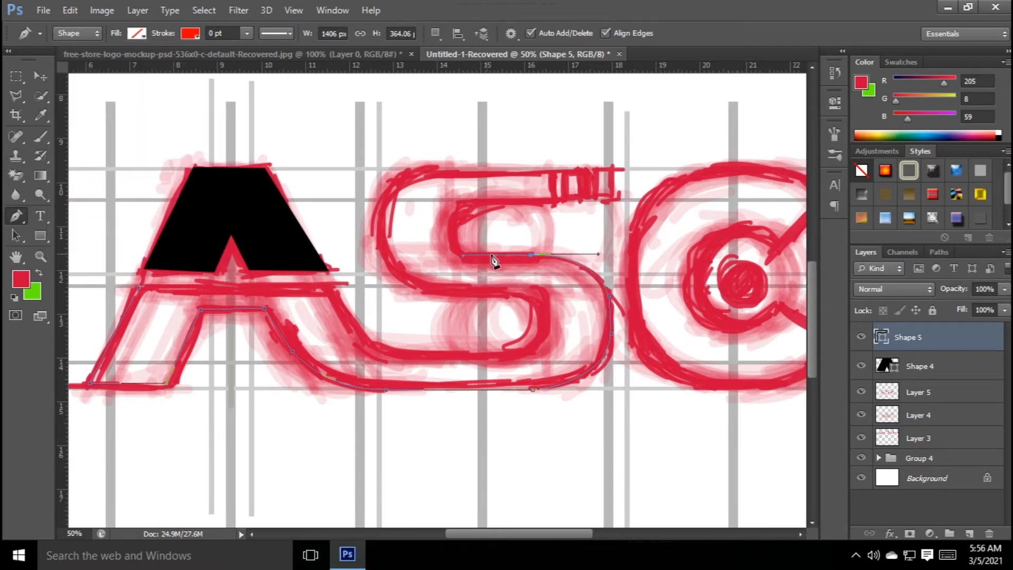
pyautogui.click(530, 256)
pyautogui.click(464, 255)
# Trace the inner curve of the S's upper bowl, the underside of its upper arm and the arm's straight end before the stripes.
pyautogui.moveTo(454, 247); pyautogui.dragTo(449, 227)
pyautogui.click(452, 241)
pyautogui.moveTo(462, 205); pyautogui.dragTo(475, 202)
pyautogui.keyDown('alt'); pyautogui.click(463, 206); pyautogui.keyUp('alt')
pyautogui.click(551, 205)
pyautogui.click(550, 171)
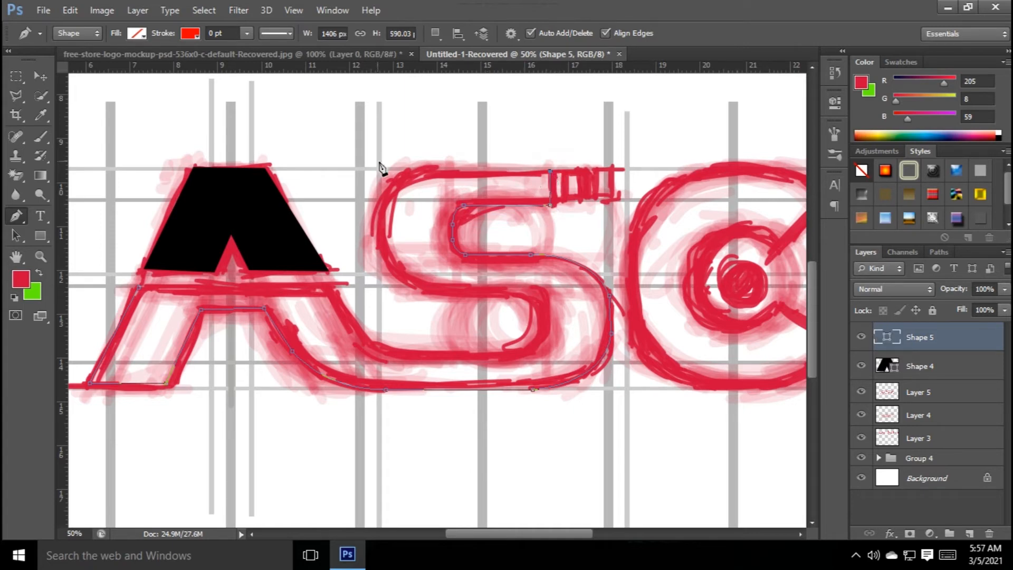
# Trace the S's top edge and its outer left curve around to the lower edge of the middle bar.
pyautogui.click(463, 170)
pyautogui.moveTo(380, 198); pyautogui.dragTo(373, 232)
pyautogui.hotkey('ctrl', 'z')
pyautogui.moveTo(382, 216); pyautogui.dragTo(379, 264)
pyautogui.keyDown('alt'); pyautogui.click(382, 217); pyautogui.keyUp('alt')
pyautogui.moveTo(454, 295); pyautogui.dragTo(513, 294)
pyautogui.moveTo(513, 295); pyautogui.dragTo(514, 296)
pyautogui.keyDown('alt'); pyautogui.click(453, 295); pyautogui.keyUp('alt')
# Trace the inner curve of the S's lower bowl and run the path back along the base's upper edge to the A's leg.
pyautogui.click(518, 294)
pyautogui.moveTo(546, 315); pyautogui.dragTo(547, 330)
pyautogui.moveTo(522, 349); pyautogui.dragTo(512, 358)
pyautogui.click(522, 351)
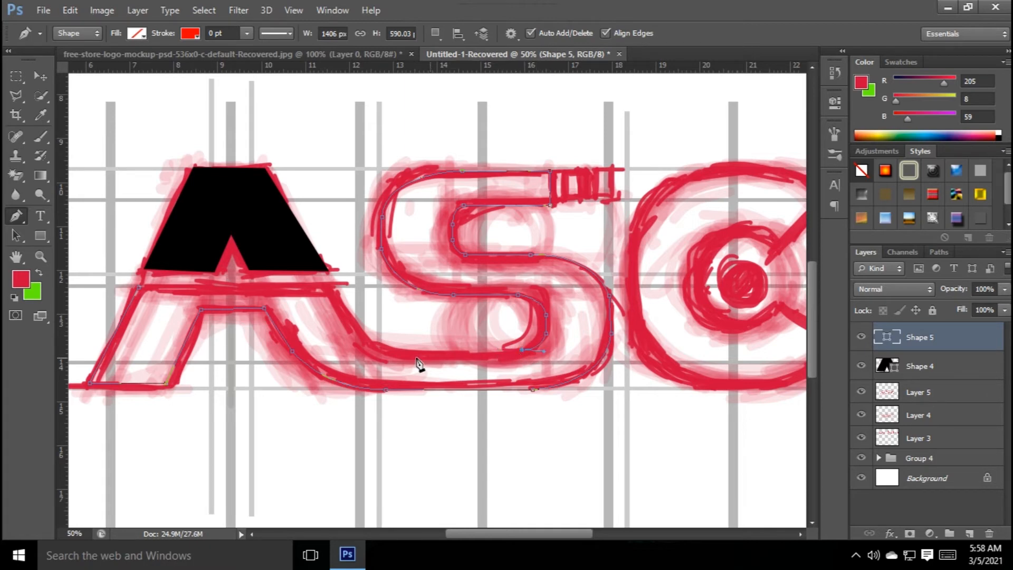
pyautogui.click(387, 350)
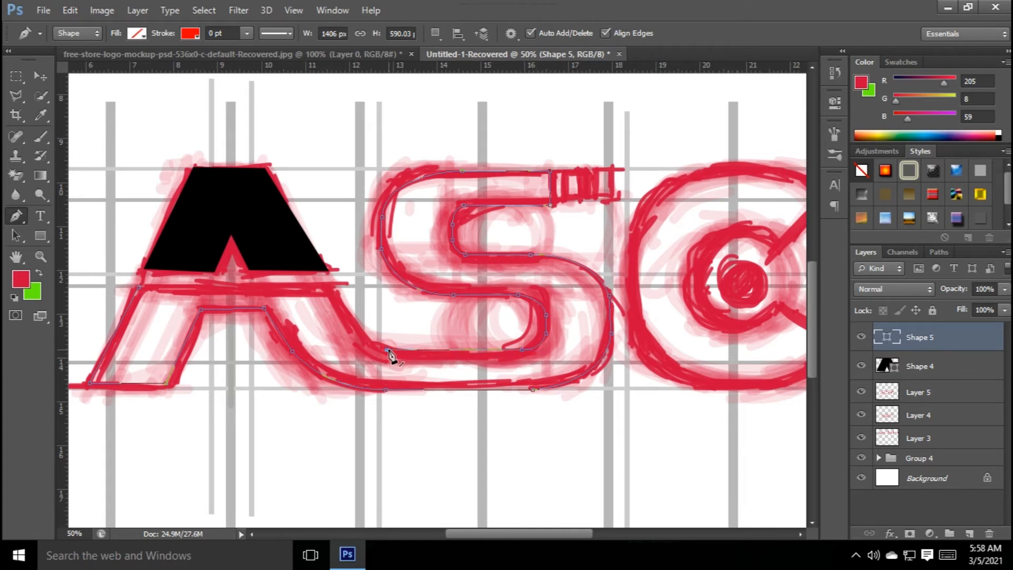
# Trace the upper edge of the A's right leg and the top edge below the crossbar gap, closing the AS path.
pyautogui.click(358, 333)
pyautogui.click(329, 286)
pyautogui.click(139, 288)
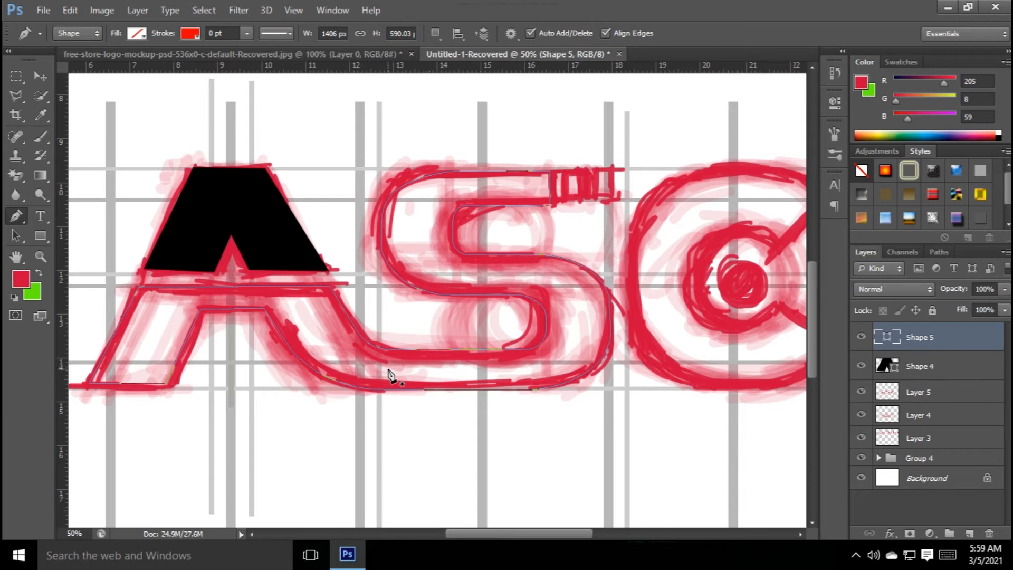
# Convert the closed AS path into a new anti-aliased selection with a feather radius of 0 pixels.
pyautogui.rightClick(306, 322)
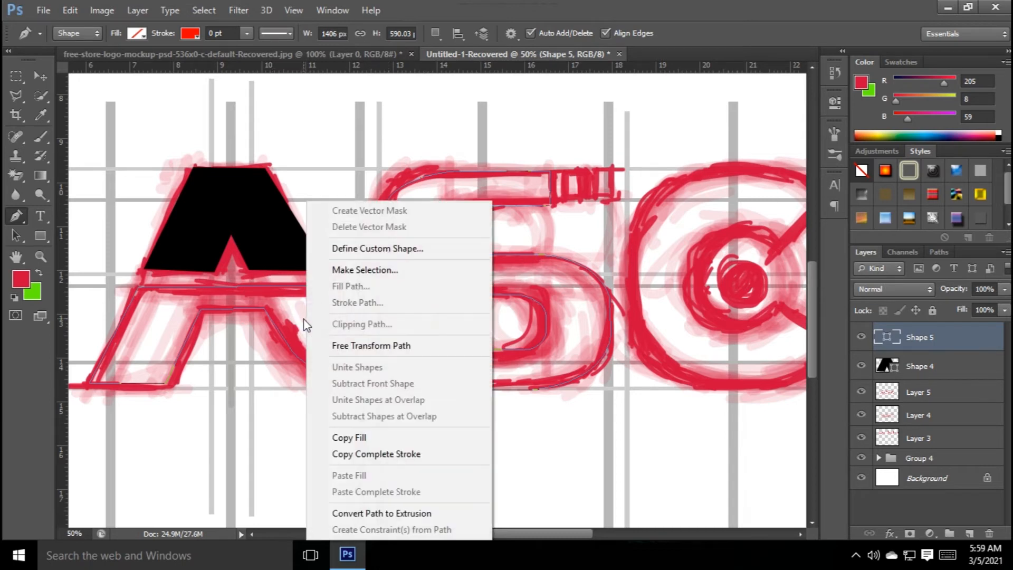
pyautogui.click(364, 270)
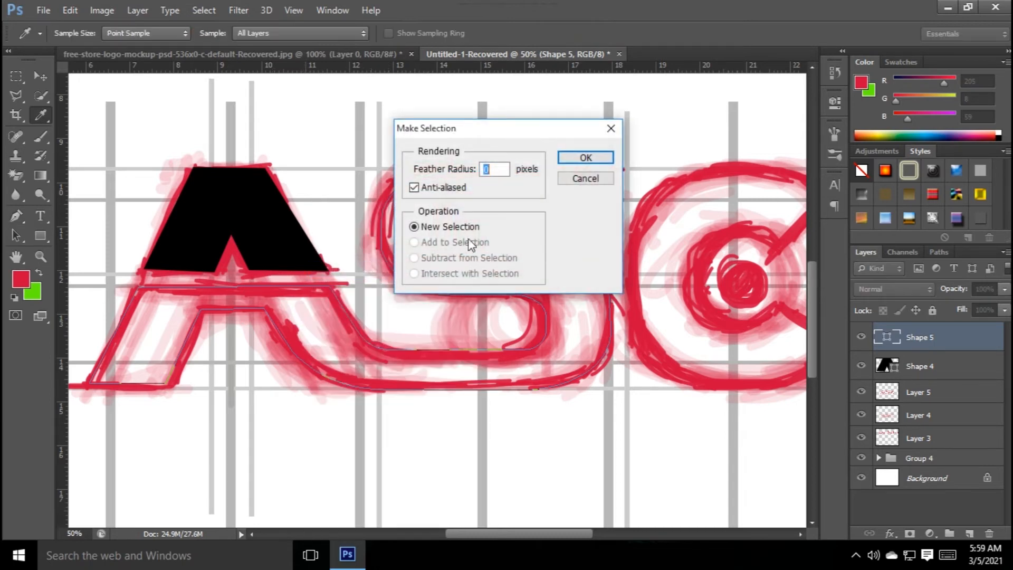
pyautogui.click(581, 158)
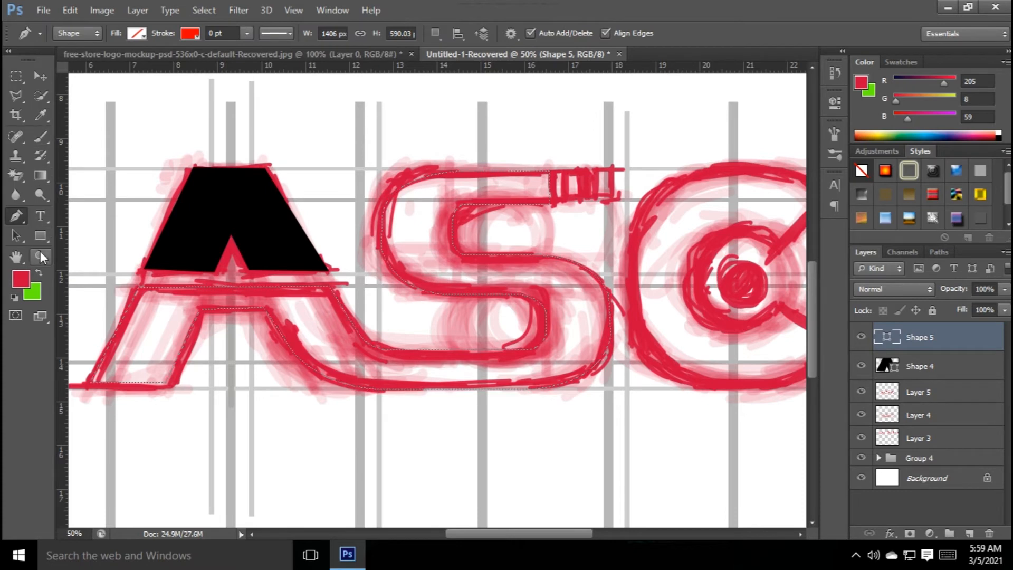
# Fill the AS selection with a new Solid Color fill layer in black (000000), sampled from the A's upper part.
pyautogui.rightClick(41, 175)
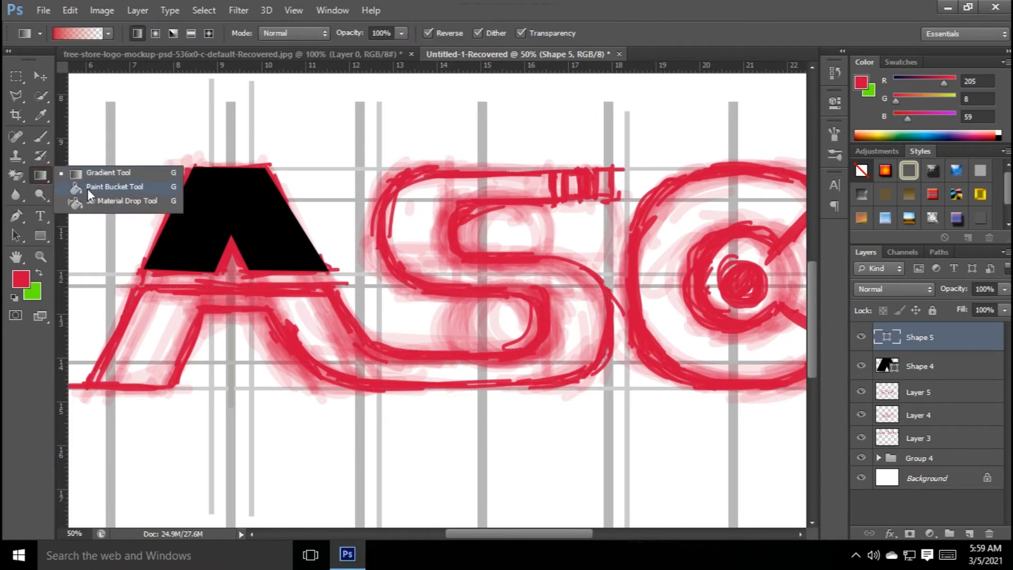
pyautogui.click(88, 188)
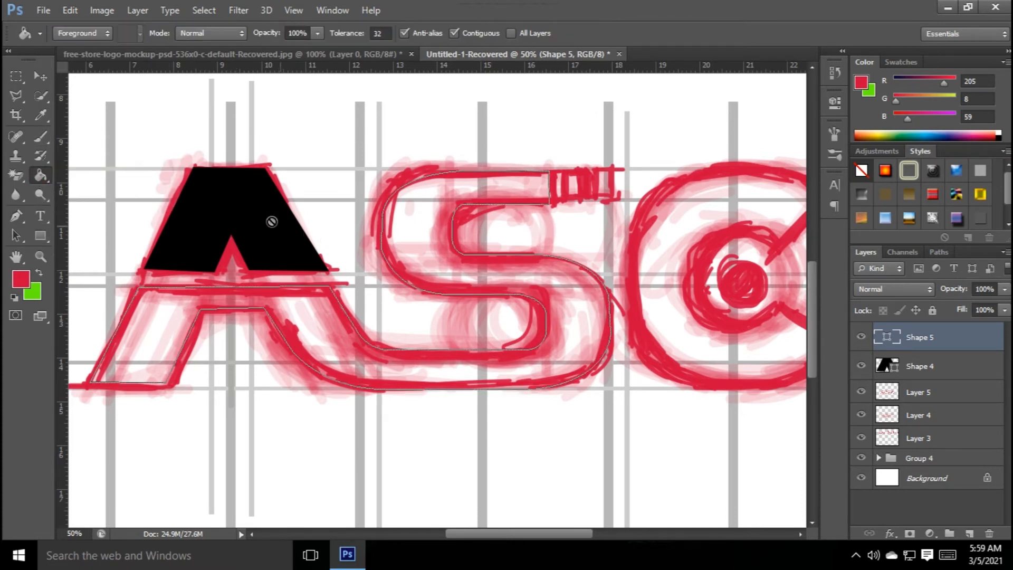
pyautogui.click(138, 10)
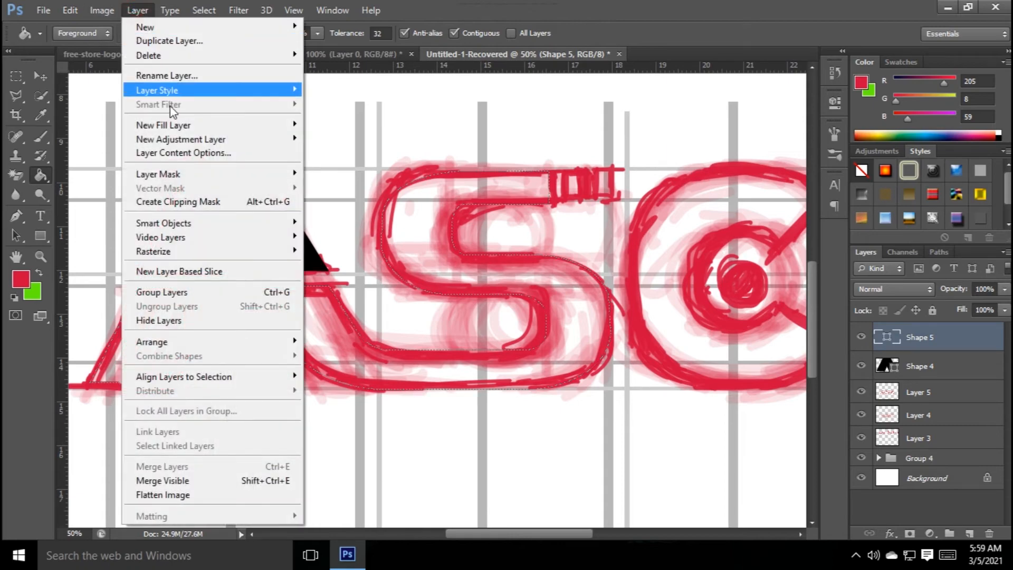
pyautogui.moveTo(172, 125)
pyautogui.click(339, 125)
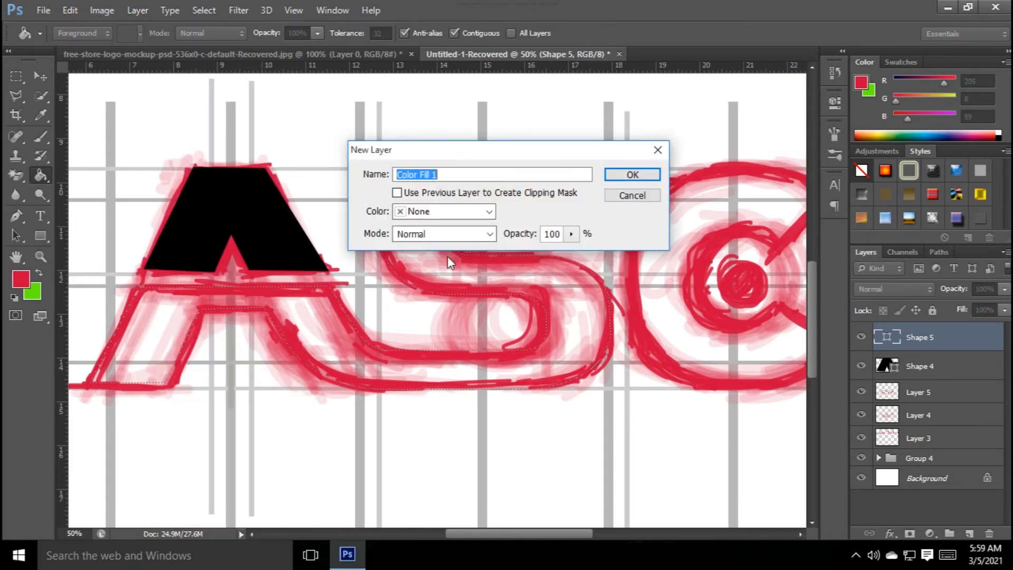
pyautogui.click(631, 173)
pyautogui.click(295, 227)
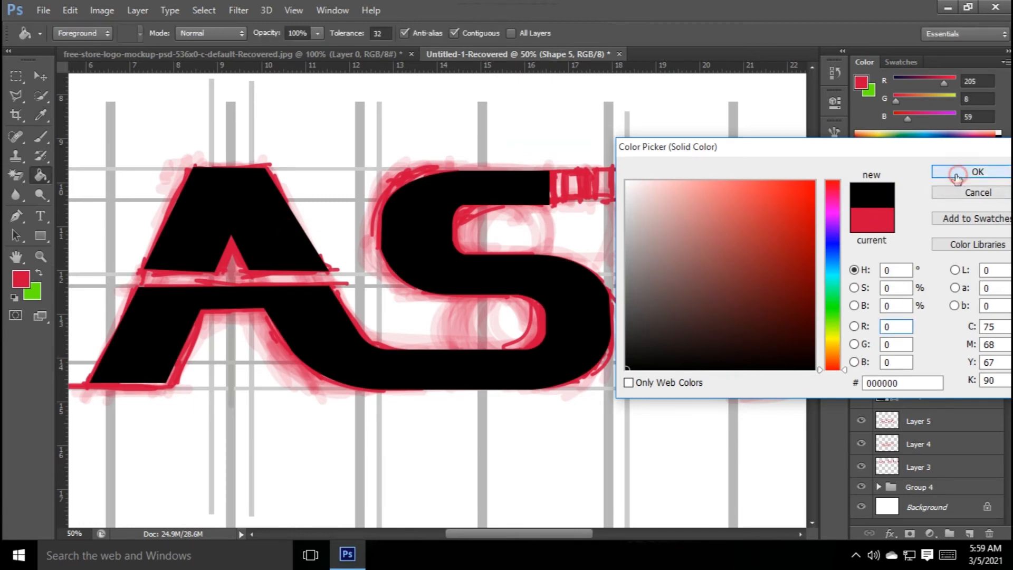
pyautogui.click(955, 172)
# Bring the sketched C into view and add a new empty layer at the top of the layer stack.
pyautogui.click(40, 76)
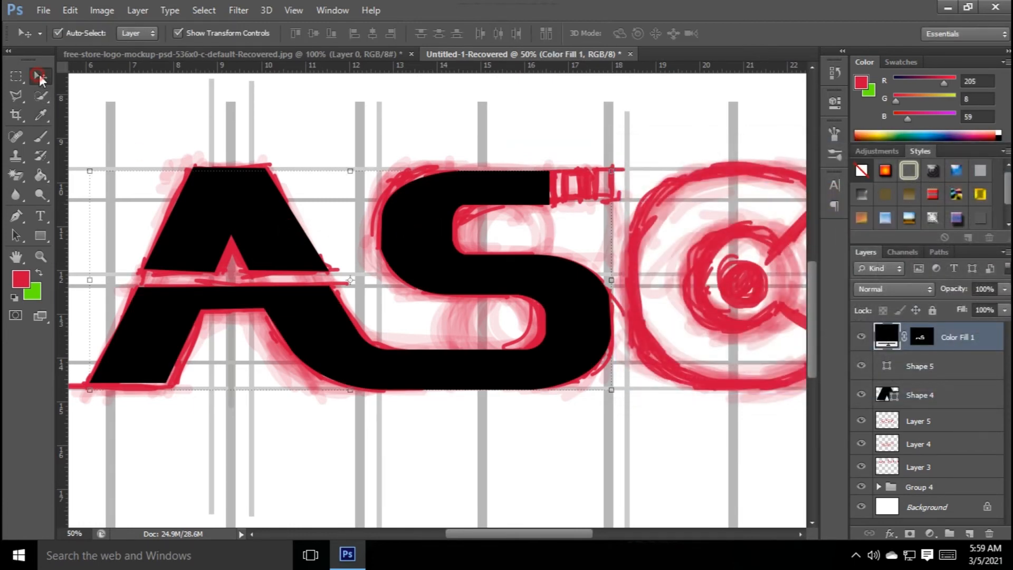
pyautogui.moveTo(599, 362); pyautogui.dragTo(385, 372)
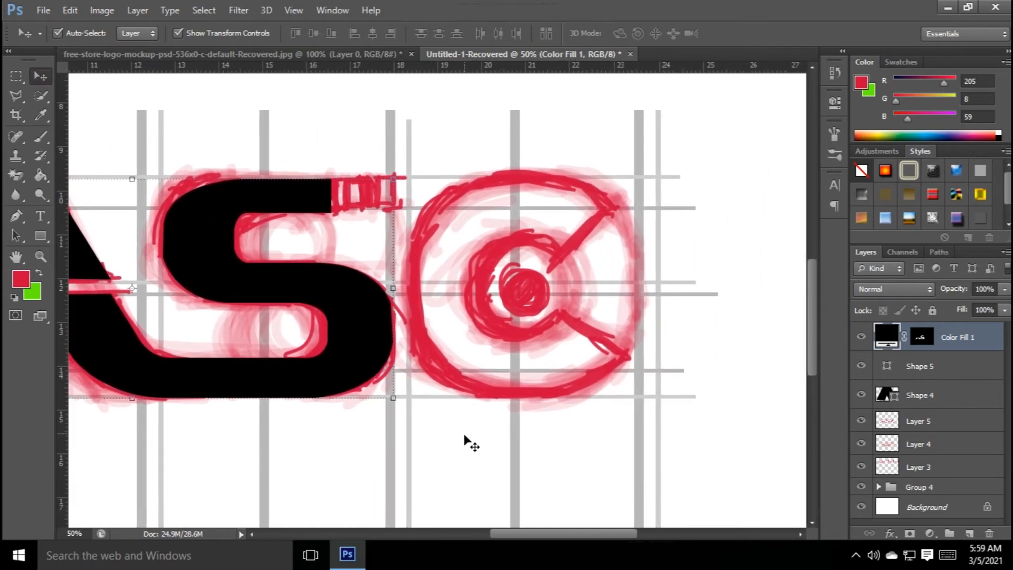
pyautogui.click(468, 442)
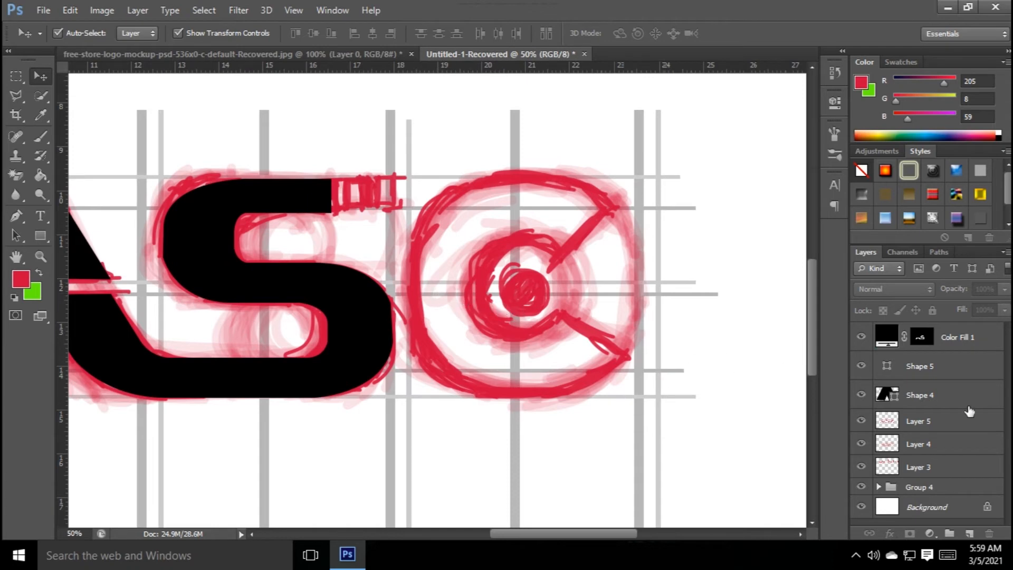
pyautogui.click(968, 533)
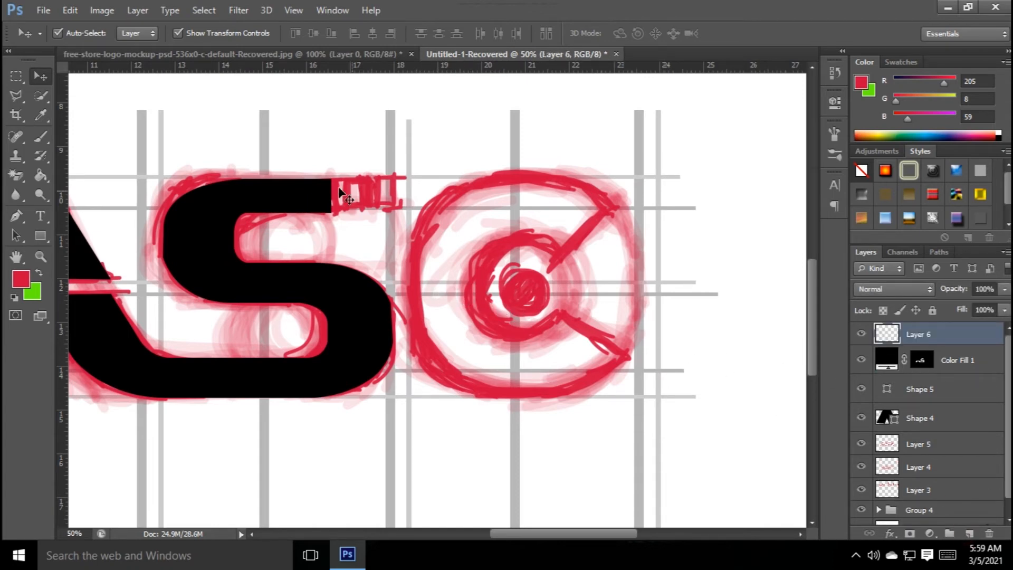
# Trace the C's outer edge with the Pen tool from its top around the left side to the base.
pyautogui.click(16, 216)
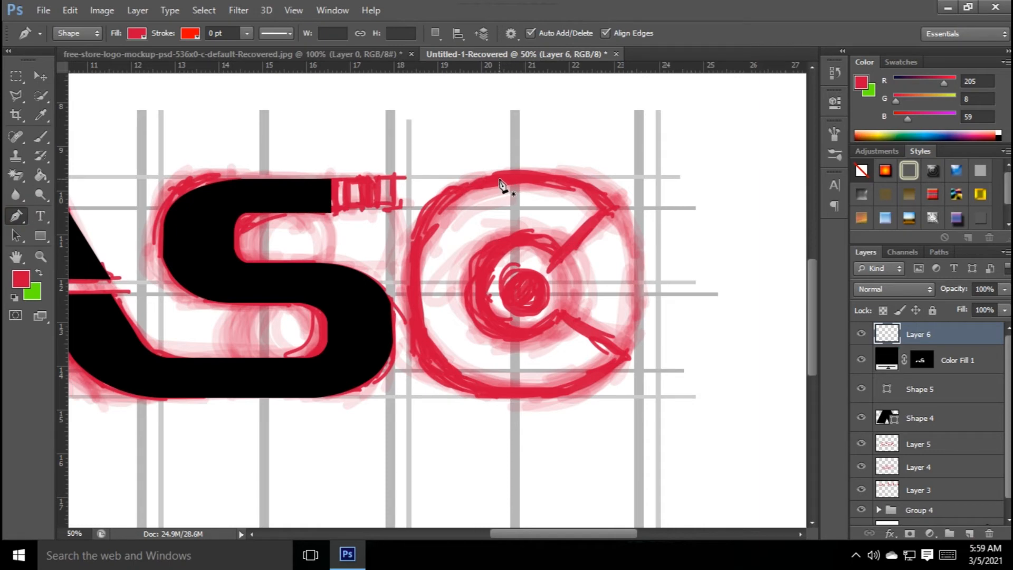
pyautogui.click(497, 180)
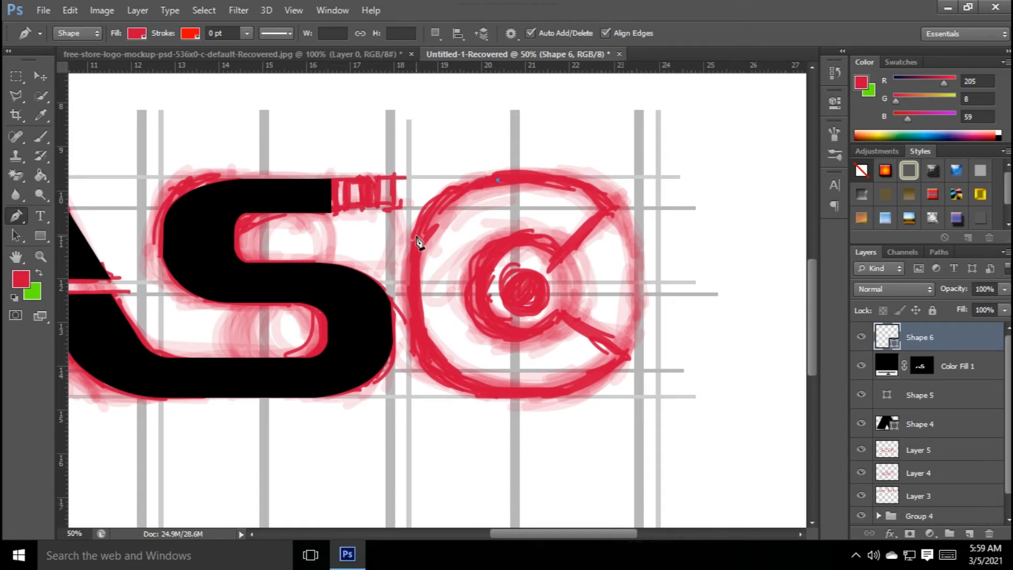
pyautogui.moveTo(413, 243); pyautogui.dragTo(401, 289)
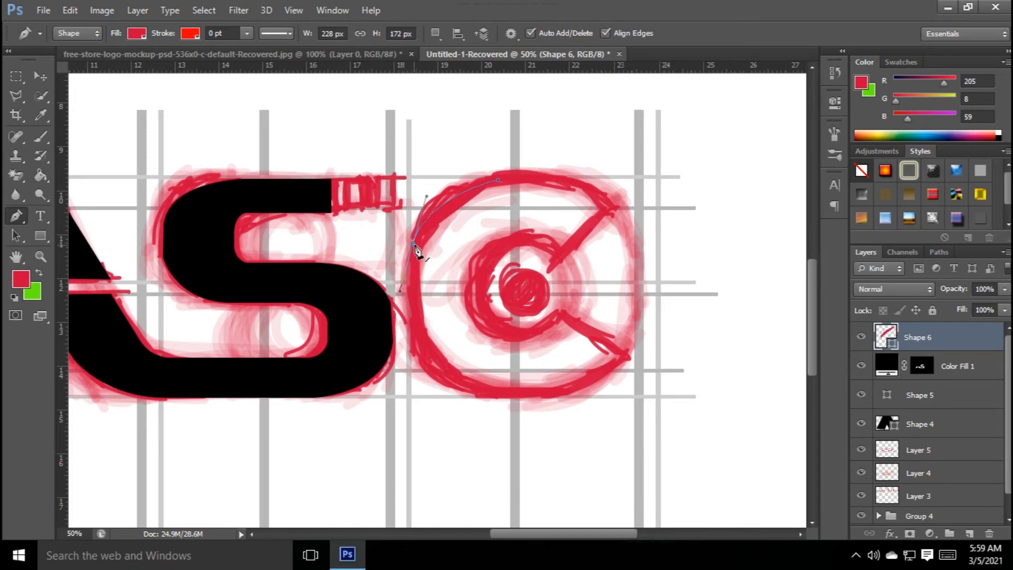
pyautogui.click(414, 244)
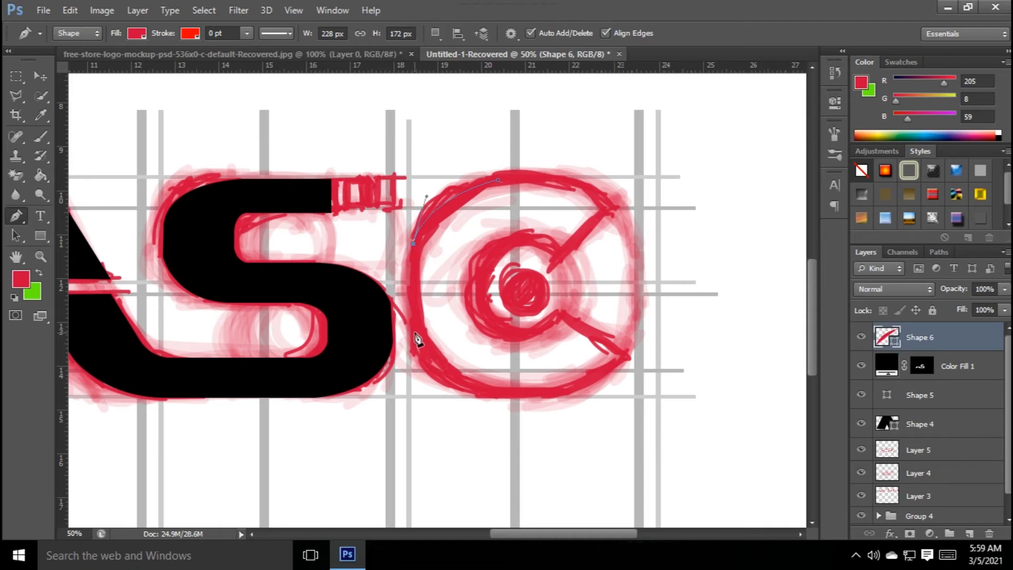
pyautogui.click(413, 333)
pyautogui.moveTo(510, 394); pyautogui.dragTo(603, 395)
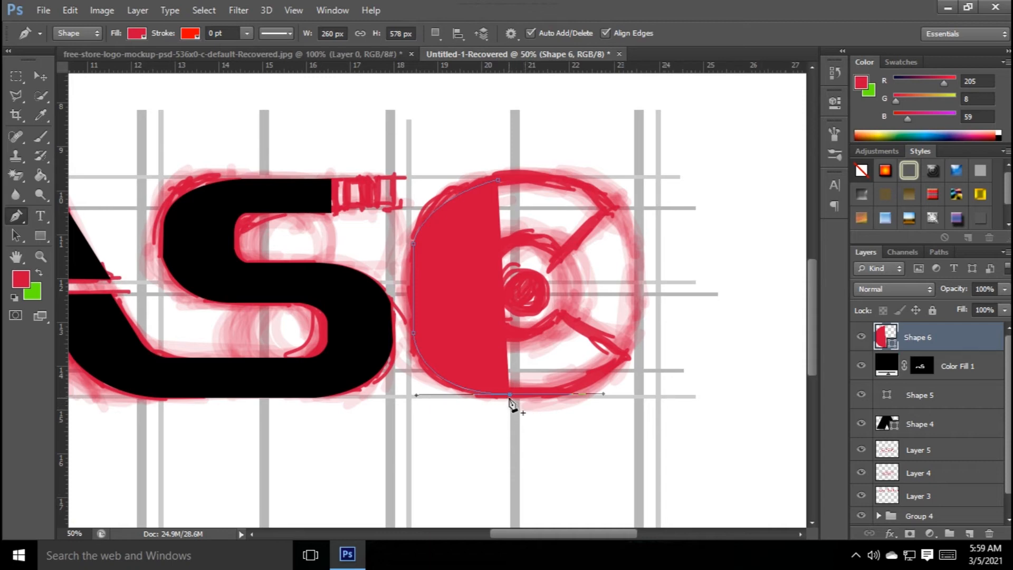
pyautogui.keyDown('alt'); pyautogui.click(510, 395); pyautogui.keyUp('alt')
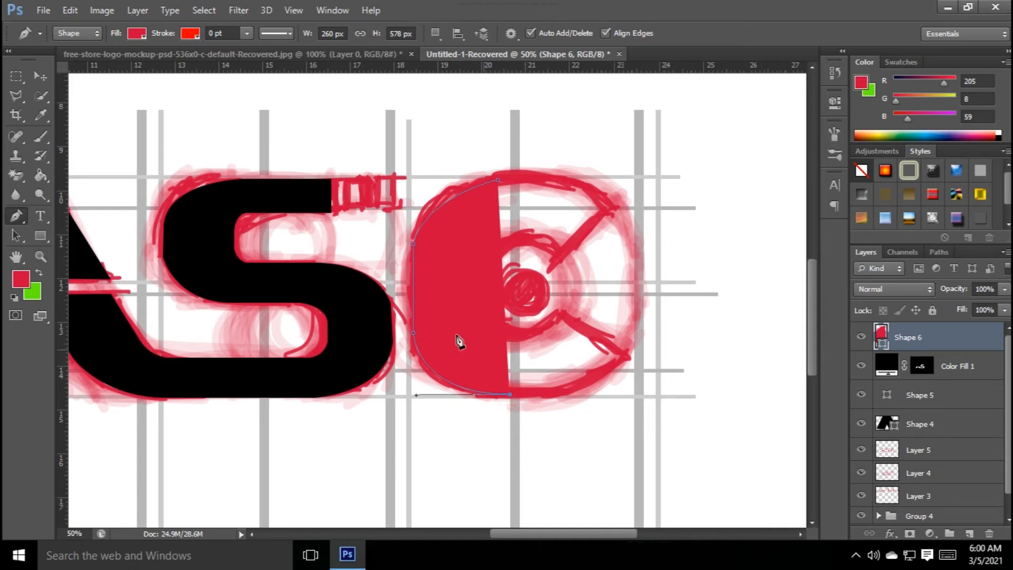
# Remove the C shape's fill and trace its bottom edge to the lower arm's tip and along the arm's diagonal end.
pyautogui.click(138, 34)
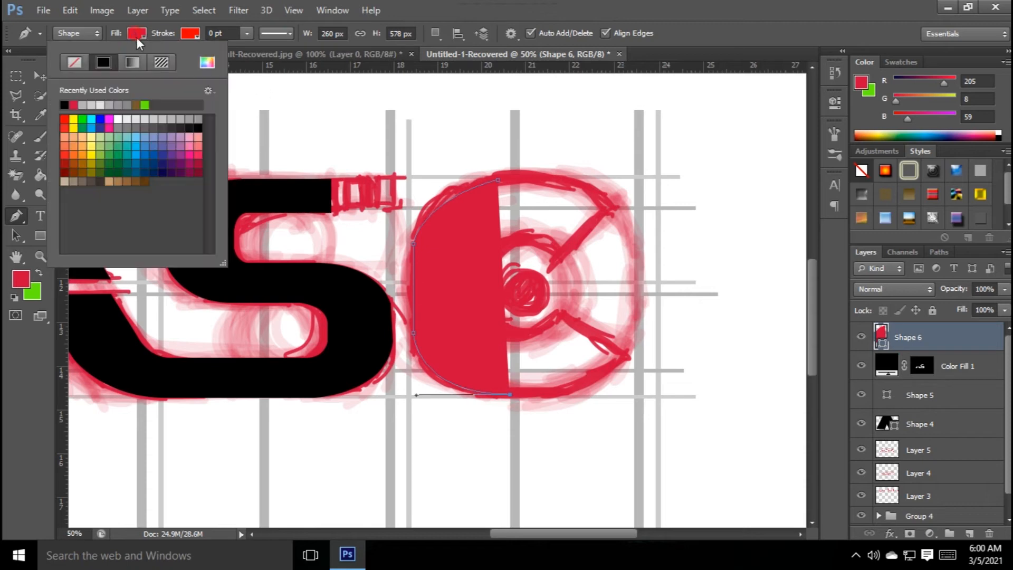
pyautogui.click(74, 62)
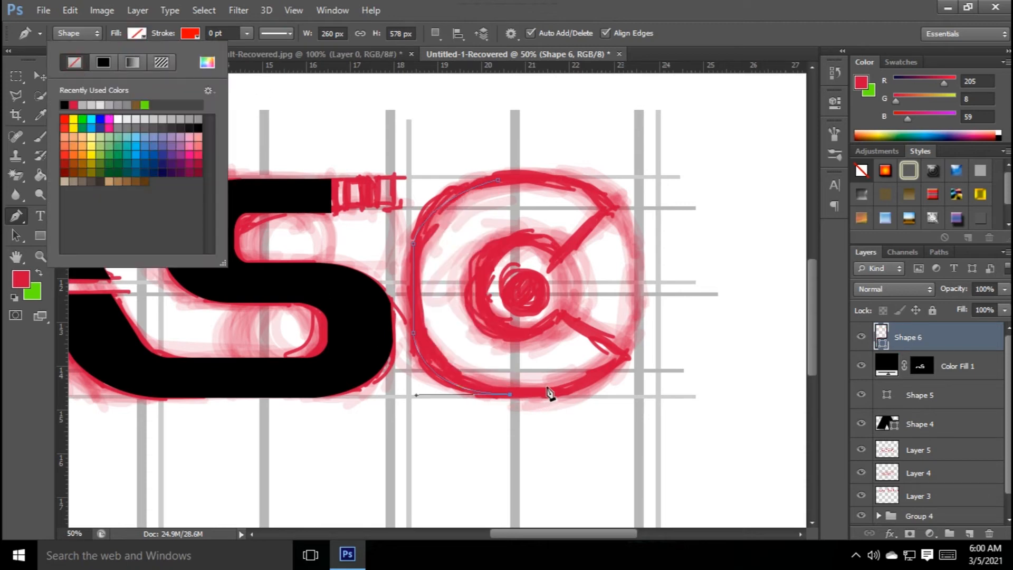
pyautogui.click(545, 394)
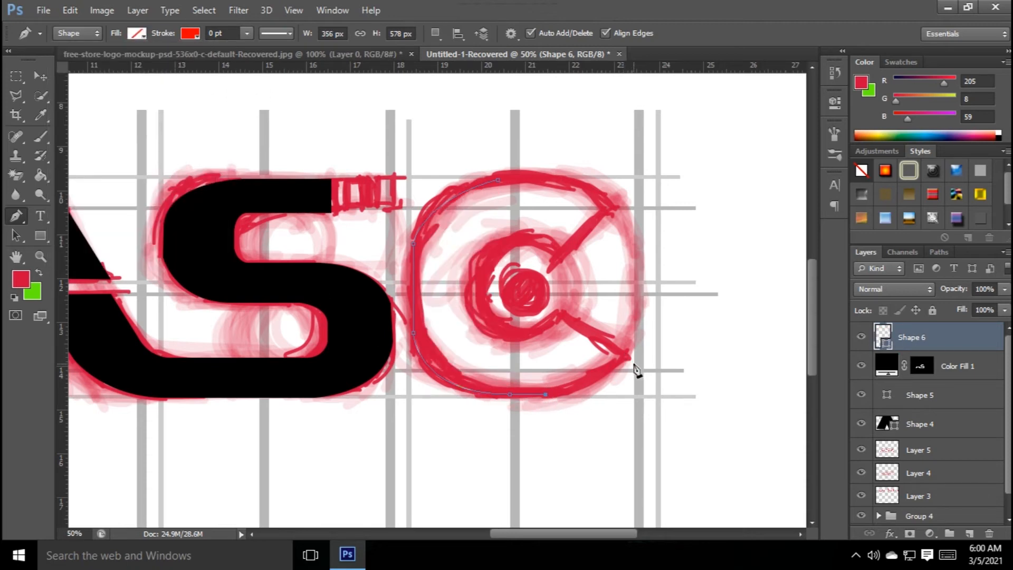
pyautogui.moveTo(626, 354); pyautogui.dragTo(644, 324)
pyautogui.keyDown('alt'); pyautogui.click(625, 353); pyautogui.keyUp('alt')
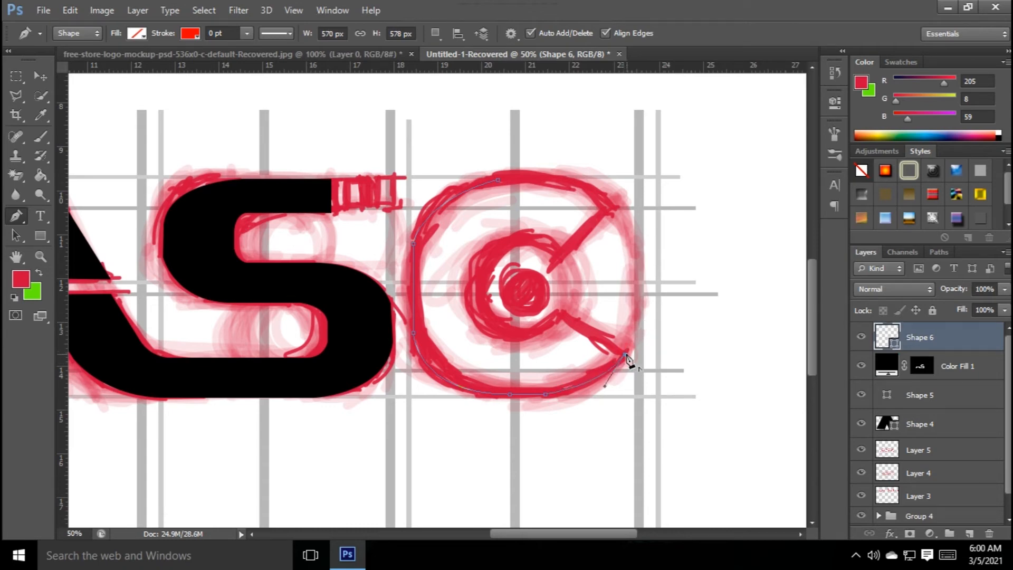
pyautogui.click(563, 321)
pyautogui.moveTo(513, 334); pyautogui.dragTo(488, 331)
pyautogui.hotkey('ctrl', 'z')
pyautogui.moveTo(514, 337); pyautogui.dragTo(488, 337)
pyautogui.click(514, 338)
pyautogui.moveTo(483, 256); pyautogui.dragTo(497, 223)
pyautogui.hotkey('ctrl', 'z')
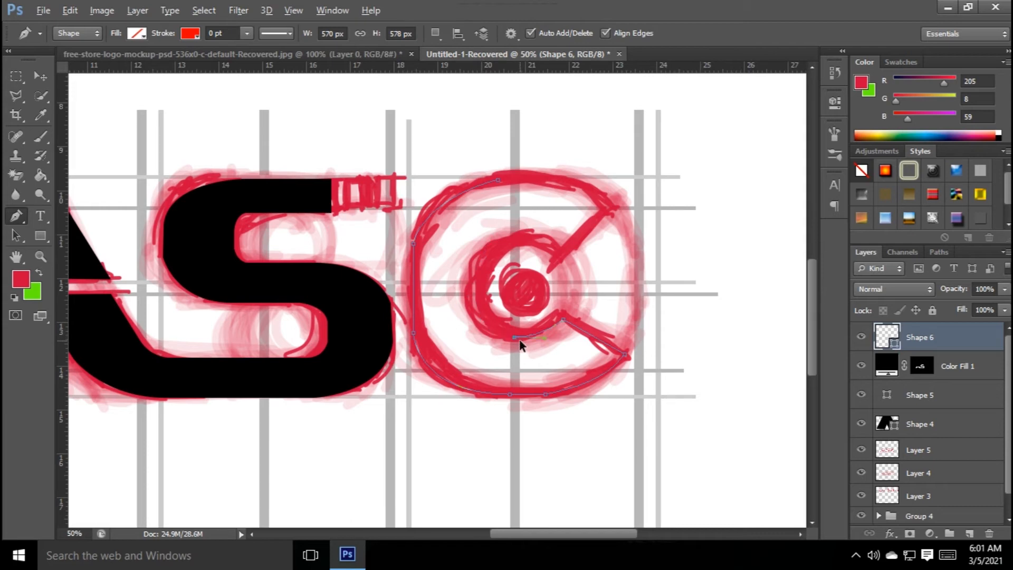
pyautogui.moveTo(547, 331); pyautogui.dragTo(555, 329)
pyautogui.hotkey('ctrl', 'z')
pyautogui.click(16, 215)
pyautogui.click(79, 209)
pyautogui.moveTo(535, 337); pyautogui.dragTo(516, 339)
pyautogui.hotkey('ctrl', 'z')
# Trace the C's inner curve from the lower arm around the bottom and up the inner left side.
pyautogui.moveTo(529, 336); pyautogui.dragTo(511, 337)
pyautogui.click(530, 338)
pyautogui.click(508, 339)
pyautogui.moveTo(485, 315); pyautogui.dragTo(477, 300)
pyautogui.hotkey('ctrl', 'z')
pyautogui.moveTo(478, 297); pyautogui.dragTo(478, 297)
pyautogui.click(481, 267)
# Trace the top of the C's inner curve, the upper arm's diagonal end and the top edge, closing the path.
pyautogui.moveTo(506, 236); pyautogui.dragTo(535, 231)
pyautogui.click(528, 234)
pyautogui.moveTo(560, 254); pyautogui.dragTo(569, 274)
pyautogui.click(561, 255)
pyautogui.click(617, 211)
pyautogui.moveTo(537, 180); pyautogui.dragTo(475, 183)
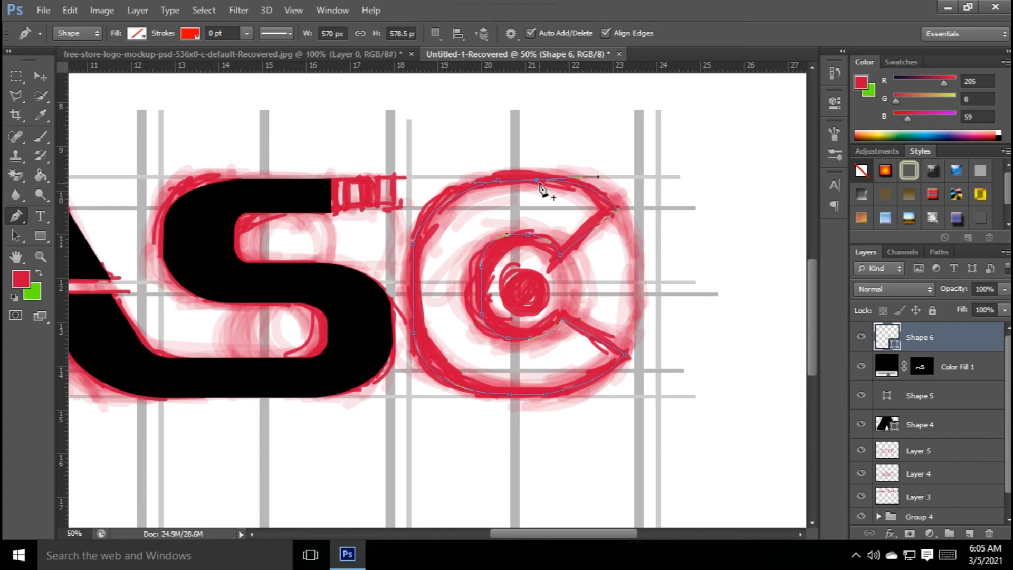
pyautogui.click(499, 183)
# Convert the closed C path into a new anti-aliased selection with a feather radius of 0 pixels.
pyautogui.rightClick(478, 219)
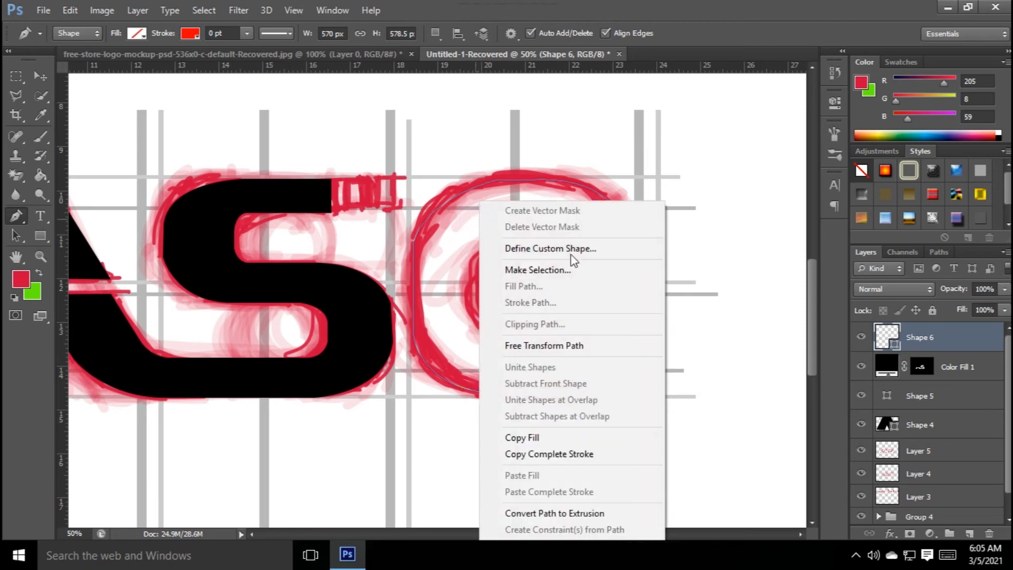
pyautogui.click(572, 273)
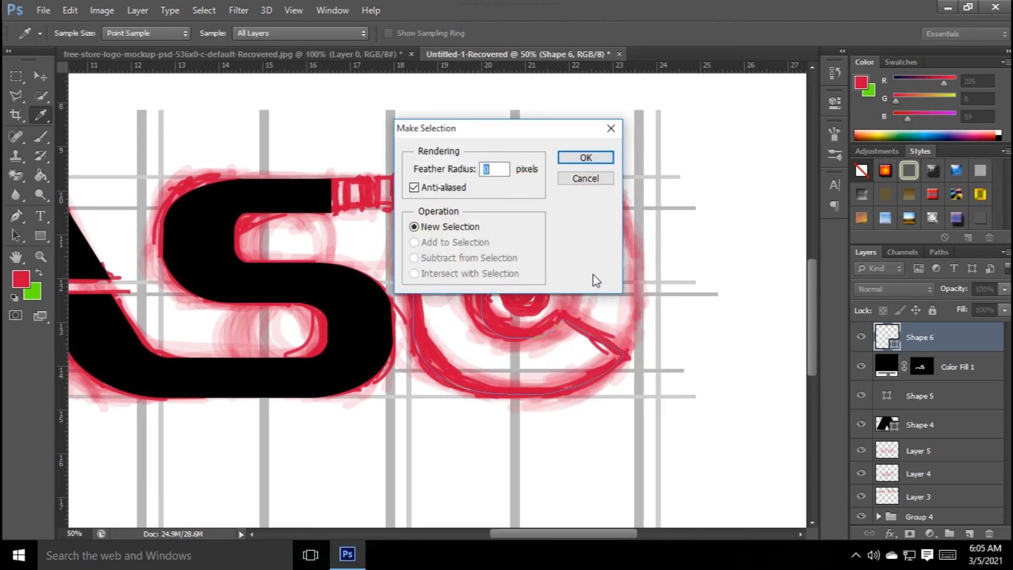
pyautogui.click(606, 155)
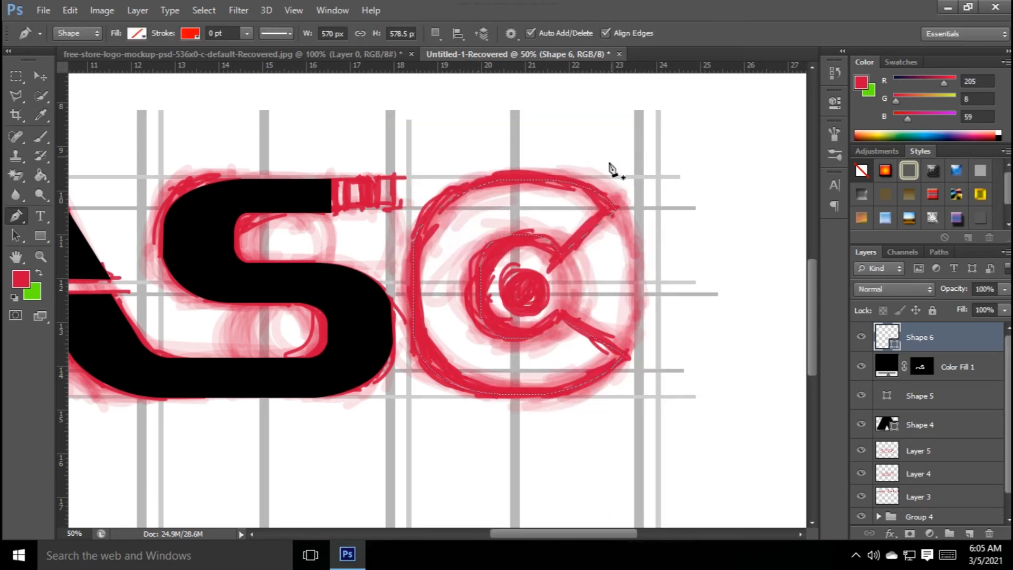
# Fill the C selection with a new Solid Color fill layer in black (000000), sampled from the S.
pyautogui.click(137, 11)
pyautogui.moveTo(214, 125)
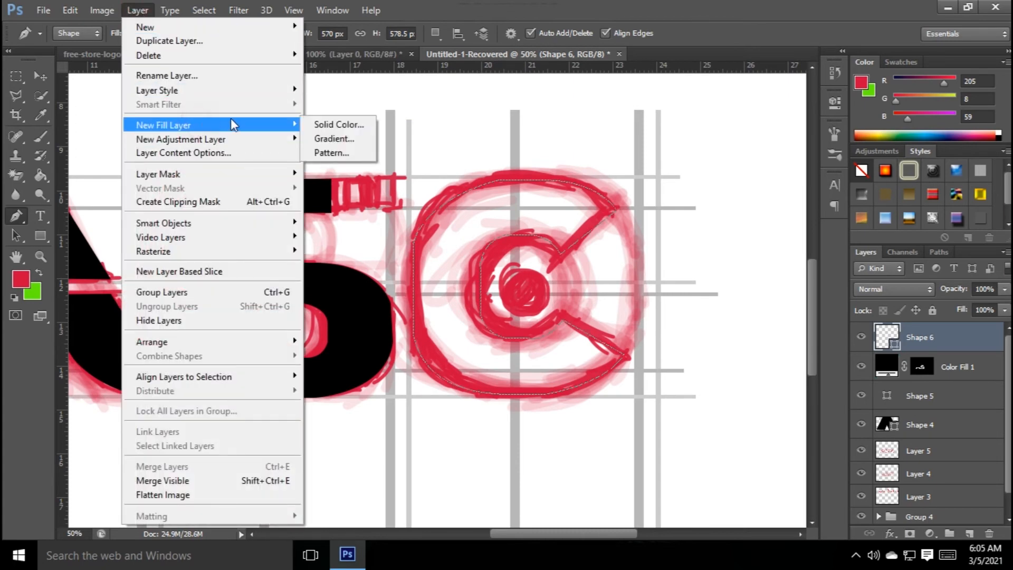
pyautogui.click(322, 124)
pyautogui.click(648, 176)
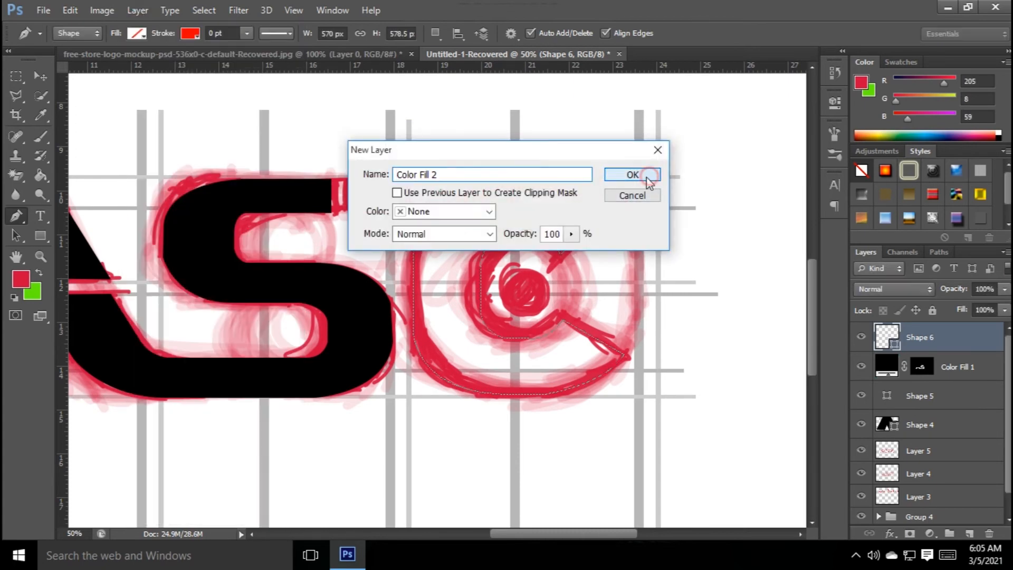
pyautogui.click(313, 199)
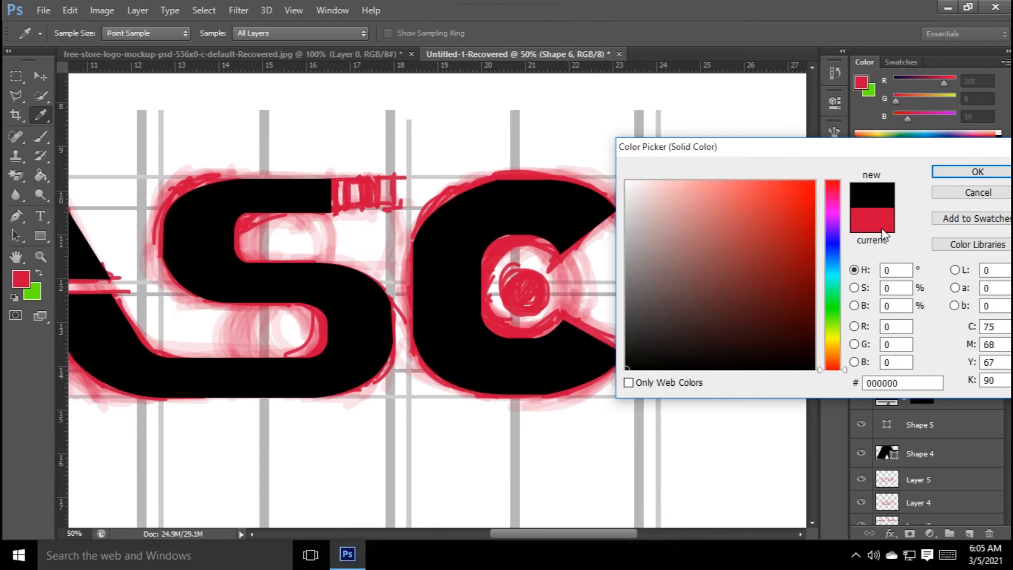
pyautogui.click(952, 174)
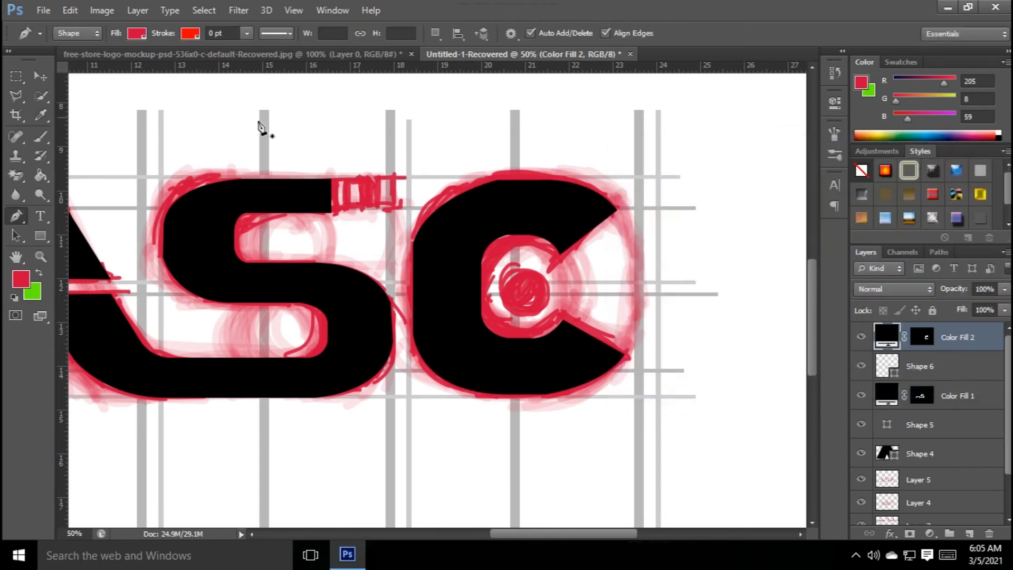
# Draw a 100 px circle on a new layer above the C's fill, over the sketched dot inside the C.
pyautogui.click(46, 78)
pyautogui.click(710, 361)
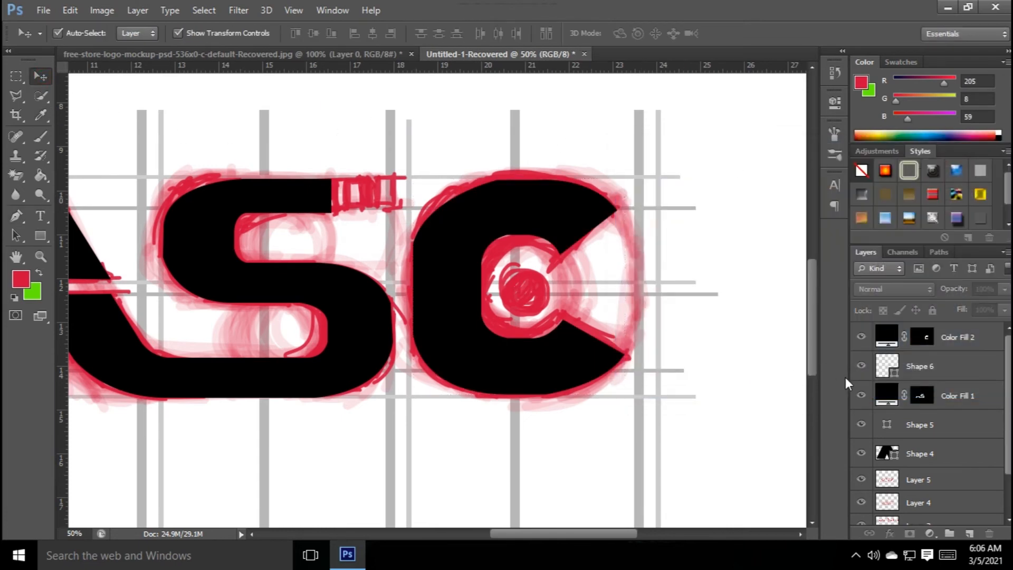
pyautogui.click(971, 341)
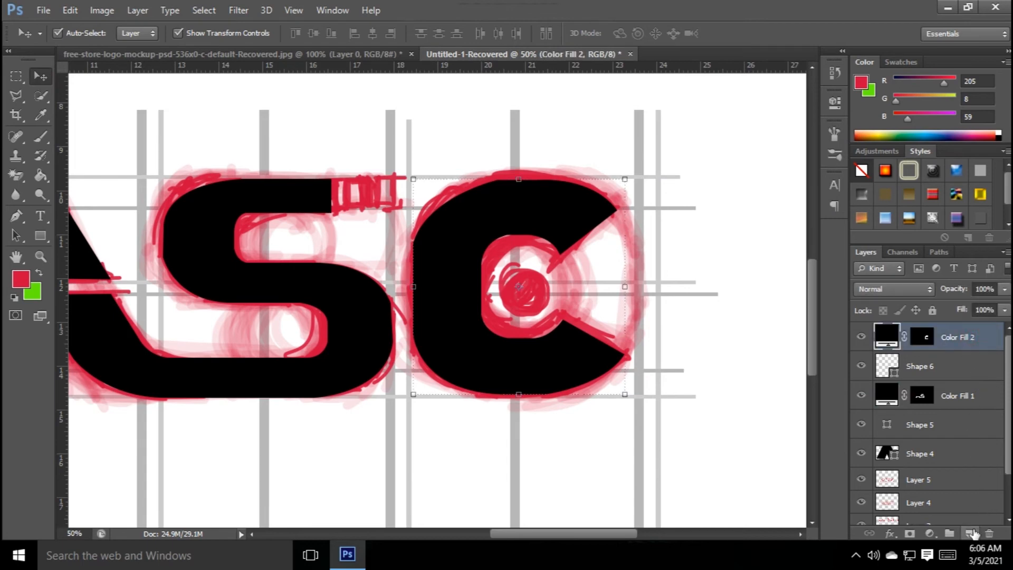
pyautogui.click(969, 534)
pyautogui.click(40, 236)
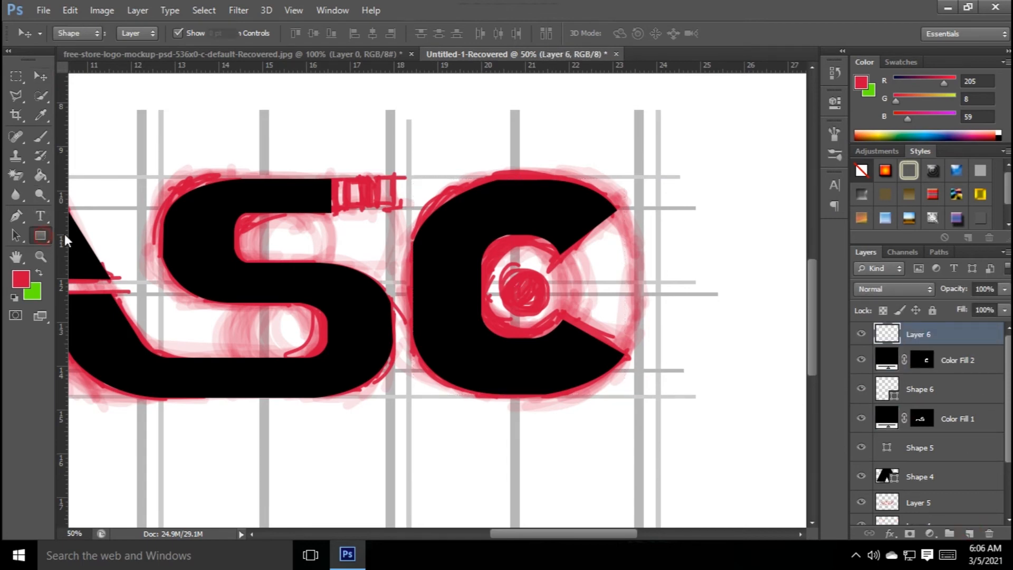
pyautogui.click(91, 262)
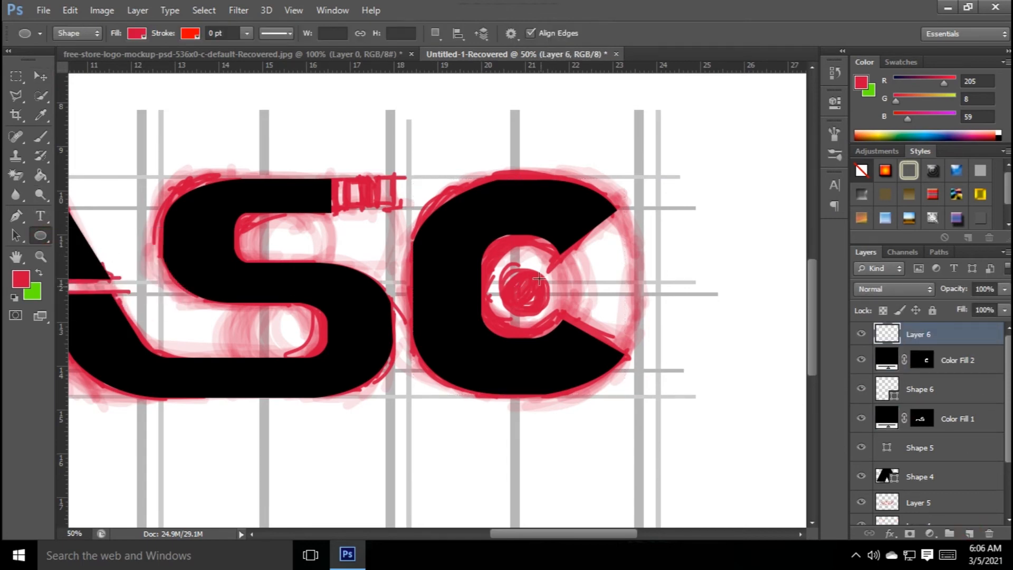
pyautogui.moveTo(505, 277); pyautogui.dragTo(545, 288)
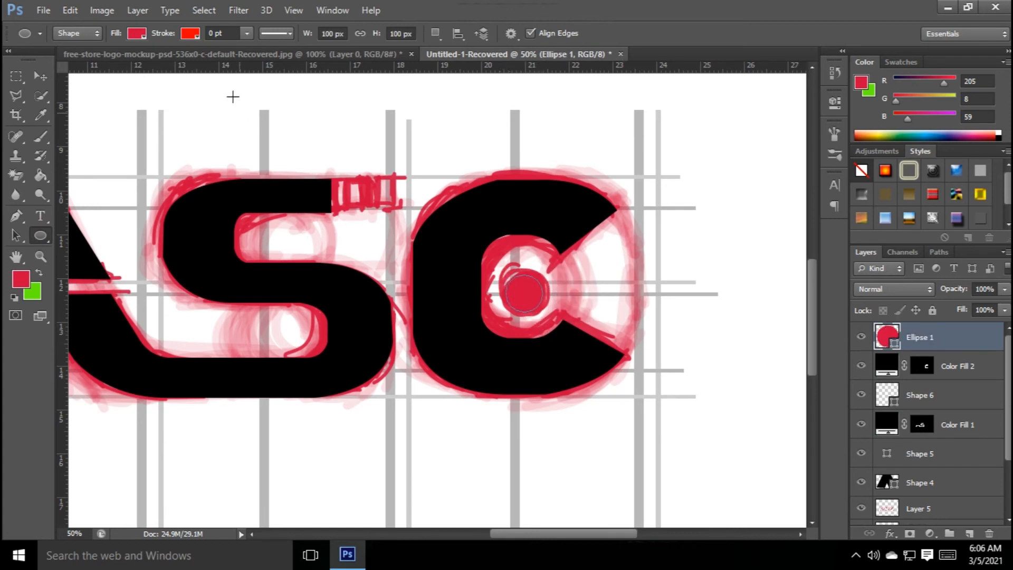
# Fill the circle inside the C with black and scale it to 125% in width and height.
pyautogui.click(137, 35)
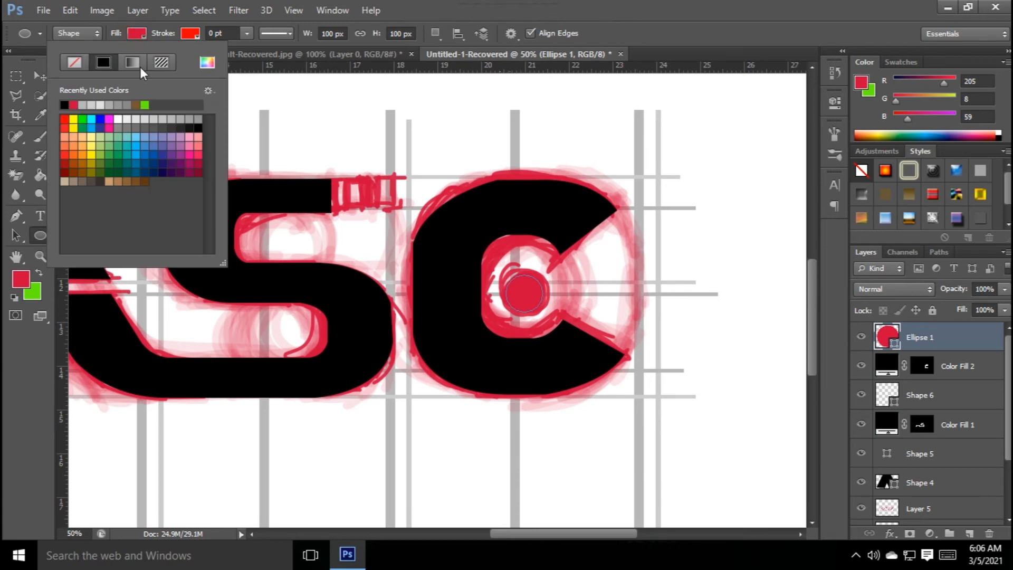
pyautogui.click(200, 124)
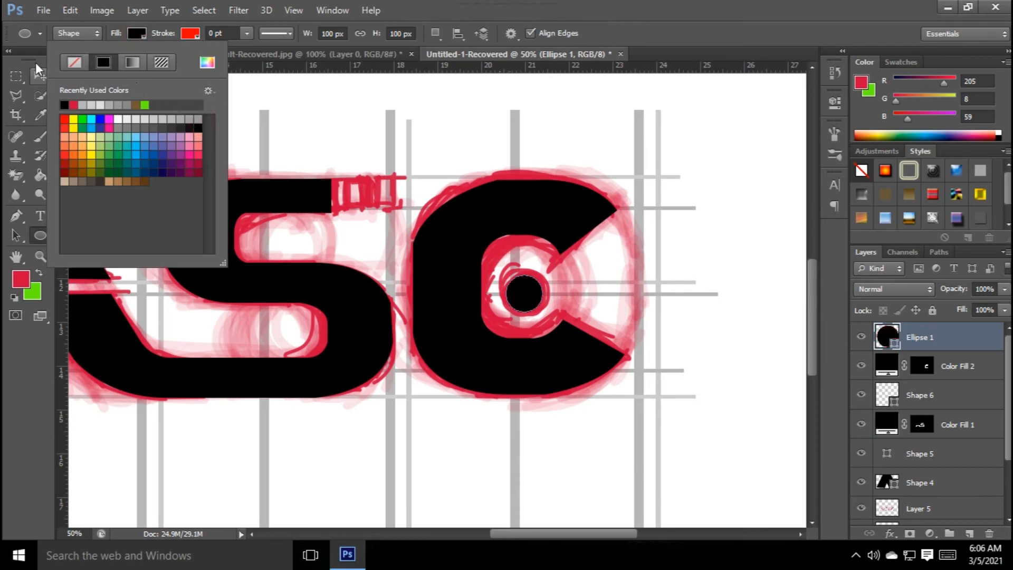
pyautogui.click(41, 76)
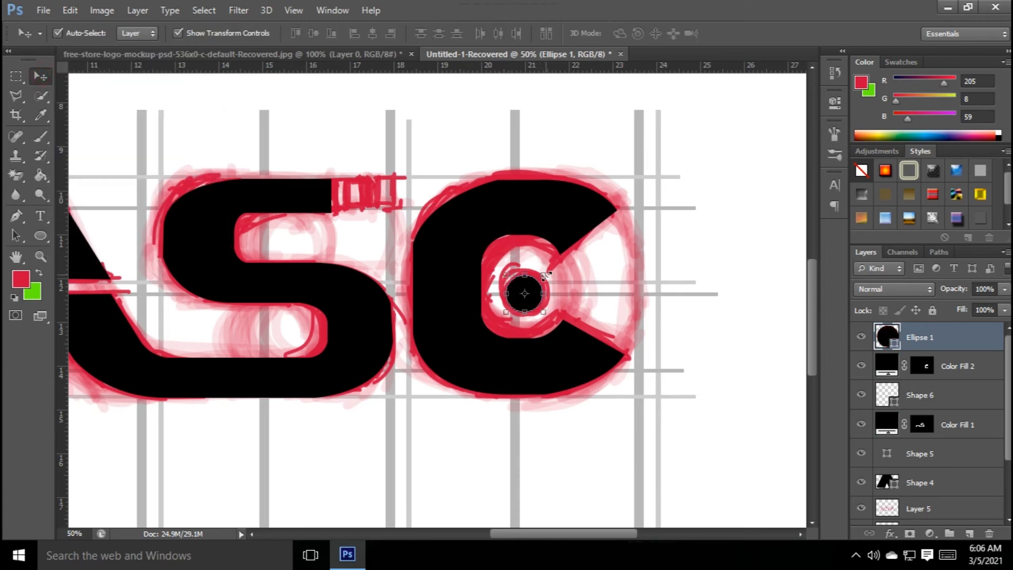
pyautogui.moveTo(543, 274); pyautogui.dragTo(539, 282)
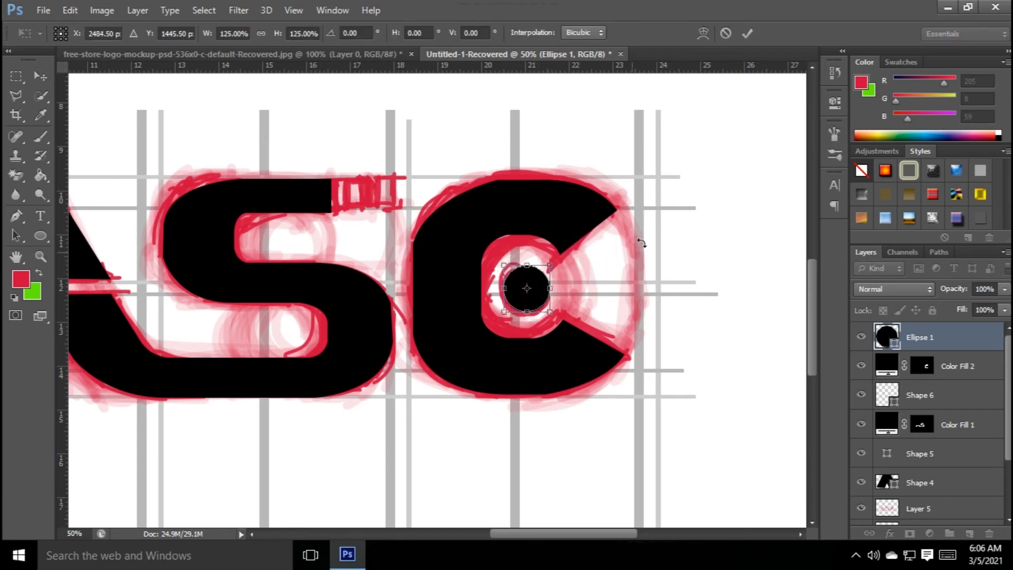
pyautogui.click(748, 33)
pyautogui.click(685, 344)
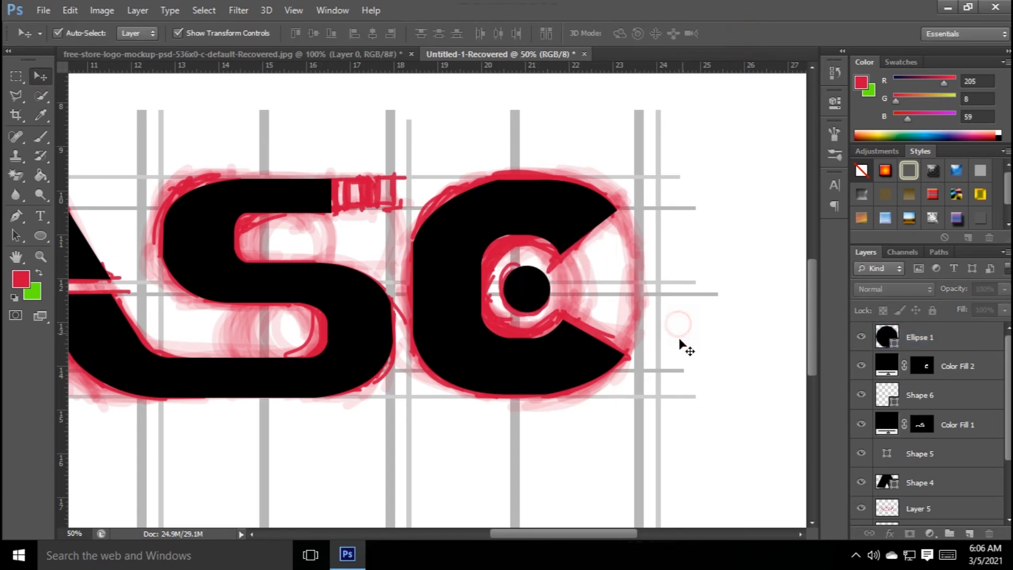
# Draw a 42 by 88 px rectangle on a new layer over the end of the S's upper arm.
pyautogui.moveTo(685, 344); pyautogui.dragTo(840, 364)
pyautogui.click(967, 337)
pyautogui.click(969, 533)
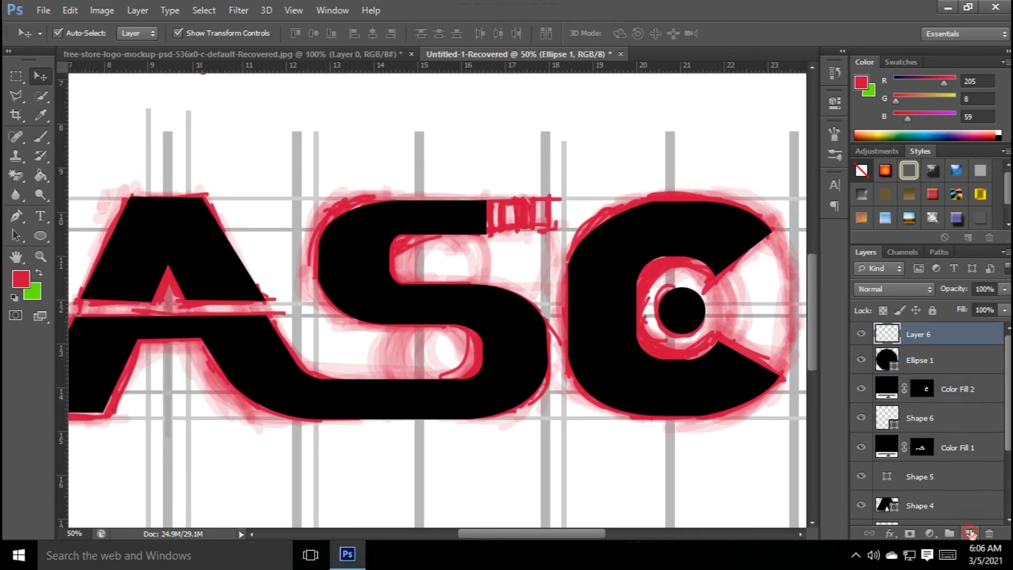
pyautogui.click(40, 236)
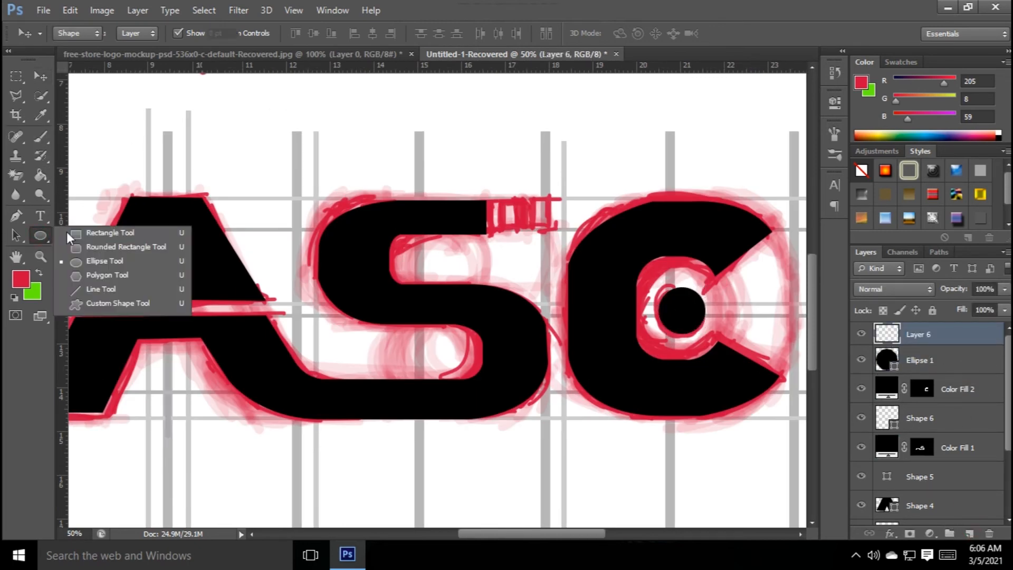
pyautogui.click(109, 232)
pyautogui.moveTo(487, 201); pyautogui.dragTo(472, 233)
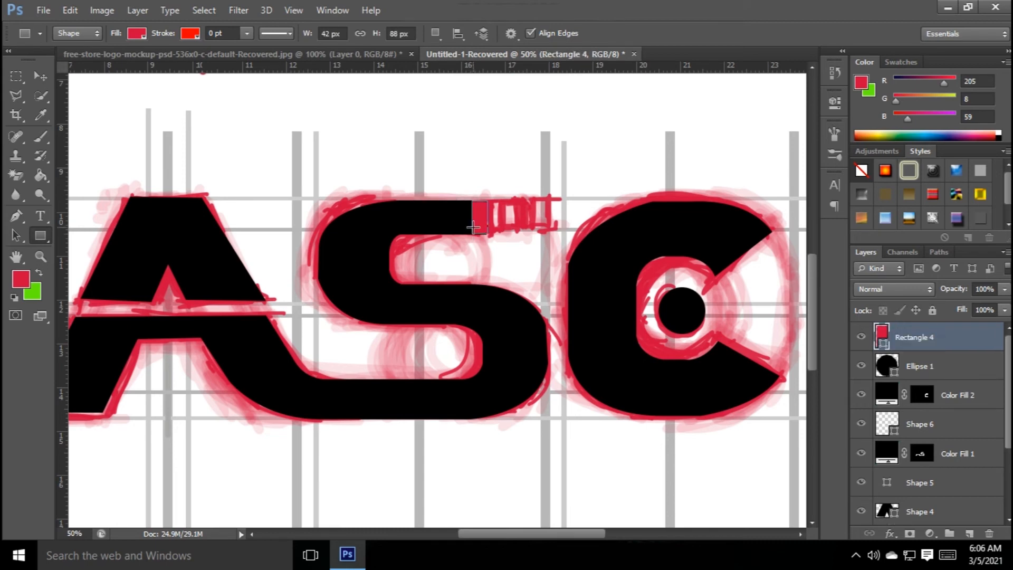
# Fill the small rectangle with black and stretch its height to 104.55%, down to the lower edge of the S's upper arm.
pyautogui.click(138, 34)
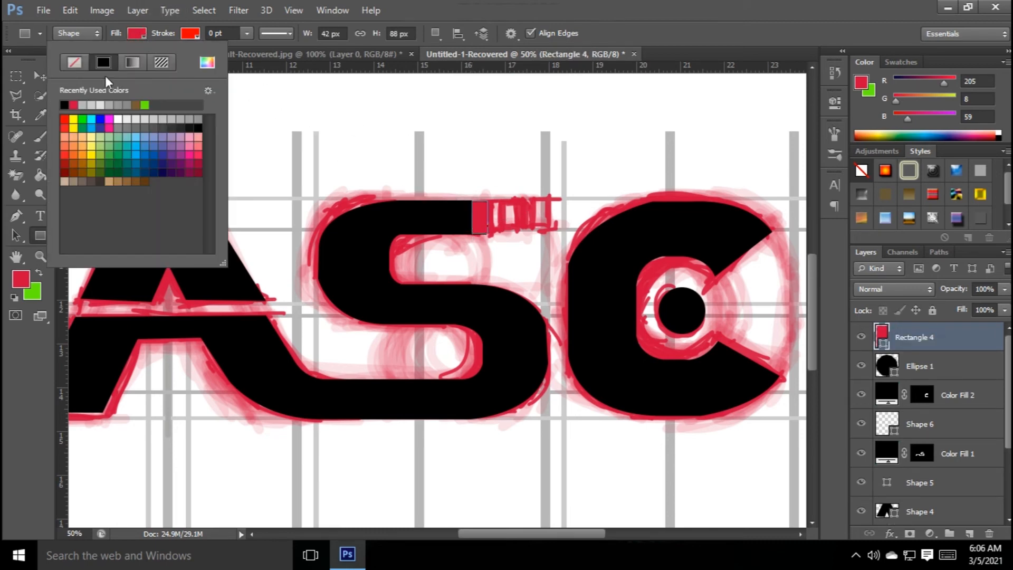
pyautogui.click(199, 127)
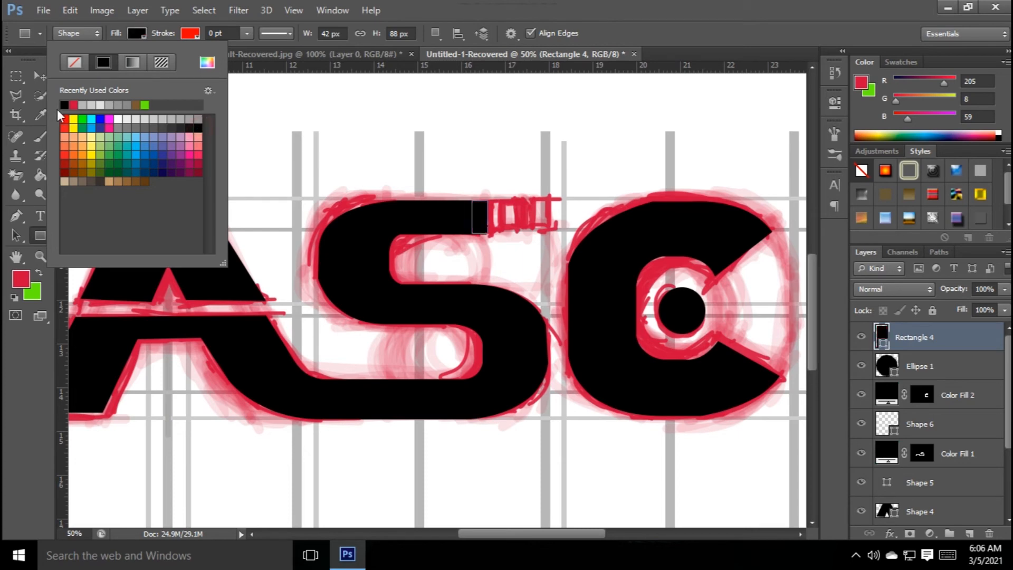
pyautogui.click(40, 75)
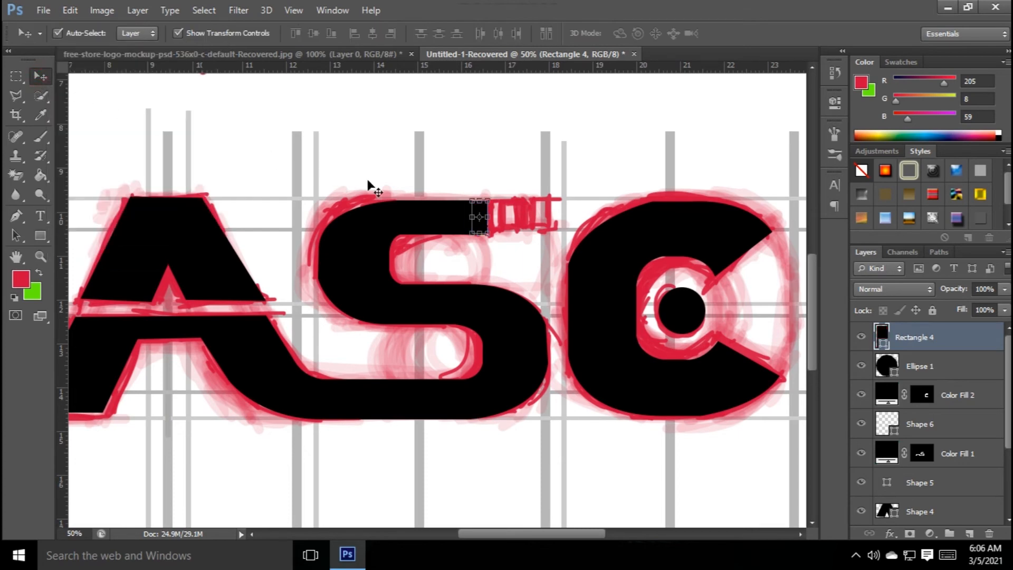
pyautogui.scroll(5, 471, 214)
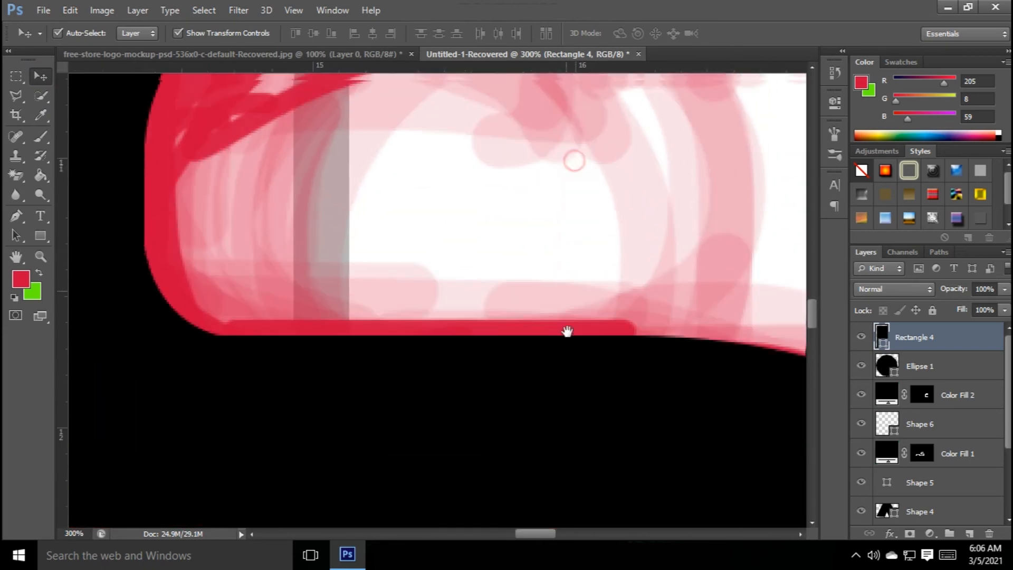
pyautogui.scroll(5, 567, 331)
pyautogui.moveTo(674, 235); pyautogui.dragTo(674, 243)
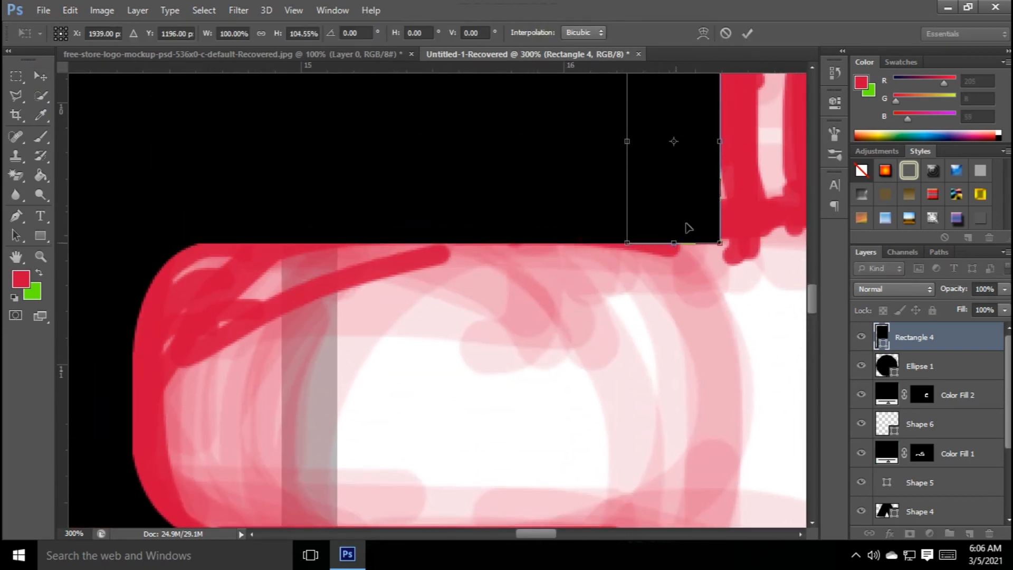
pyautogui.click(747, 34)
# Nudge the black bar right until a narrow gap separates it from the end of the S's upper arm.
pyautogui.scroll(-2, 655, 320)
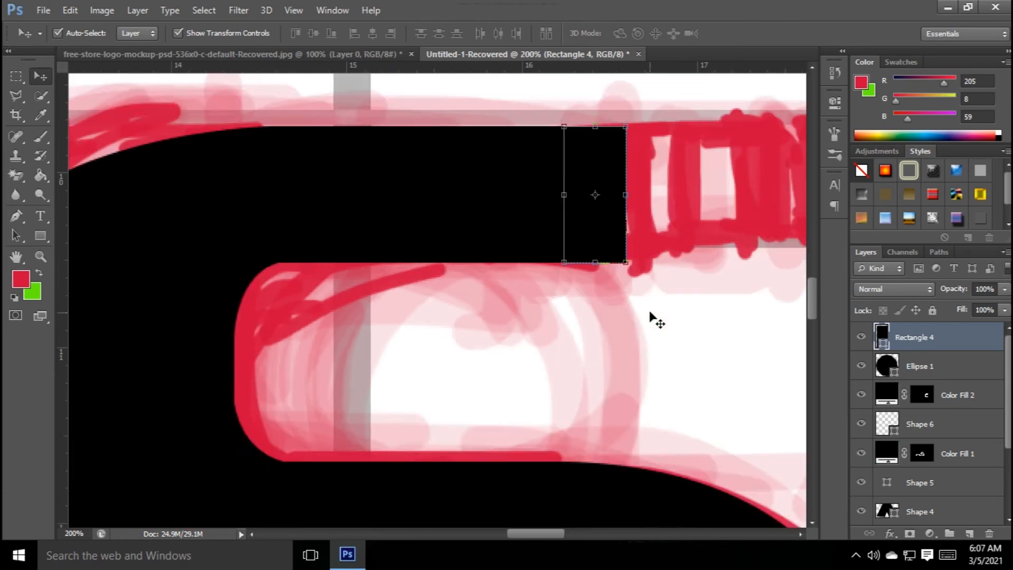
pyautogui.click(522, 228)
pyautogui.press('Right')
pyautogui.press('Right')
pyautogui.press('Right')
pyautogui.press('Right')
pyautogui.press('Right')
pyautogui.press('Right')
pyautogui.press('Right')
pyautogui.press('Right')
pyautogui.press('Right')
pyautogui.press('Right')
pyautogui.press('Right')
pyautogui.press('Right')
pyautogui.press('Right')
pyautogui.press('Right')
pyautogui.press('Right')
pyautogui.press('Right')
pyautogui.press('Right')
pyautogui.press('Right')
pyautogui.press('Right')
pyautogui.press('Right')
pyautogui.press('Right')
pyautogui.press('Right')
pyautogui.press('Right')
pyautogui.press('Right')
pyautogui.press('Right')
pyautogui.press('Right')
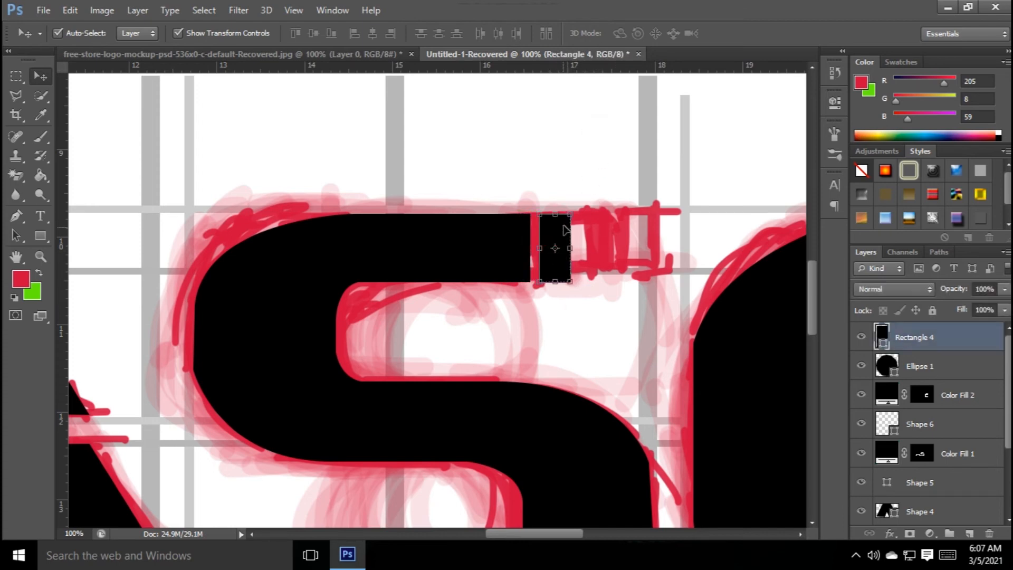
# Duplicate the black bar to its right, leaving a narrow gap between the two bars.
pyautogui.moveTo(561, 232); pyautogui.dragTo(596, 230)
pyautogui.click(624, 211)
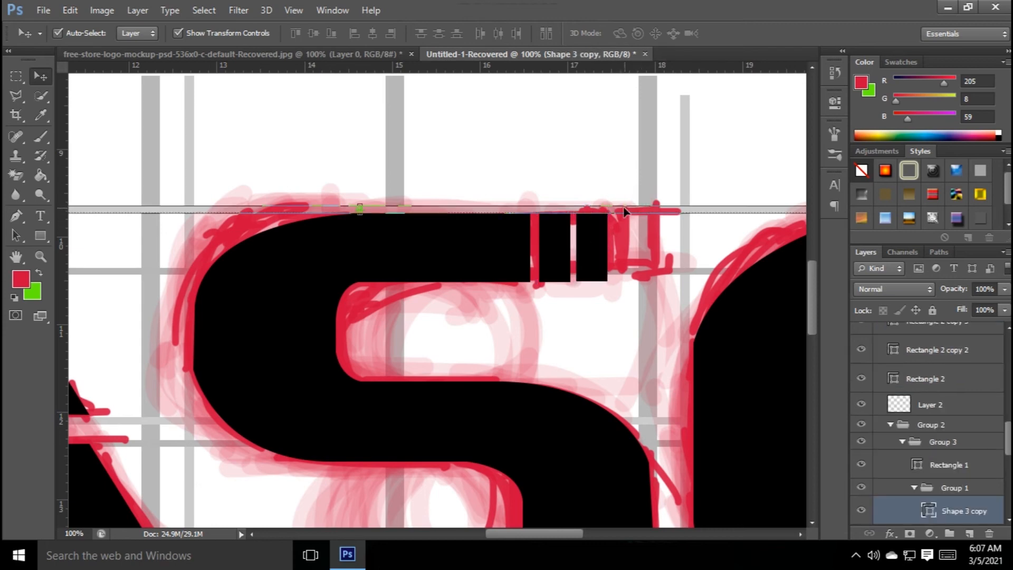
pyautogui.click(617, 189)
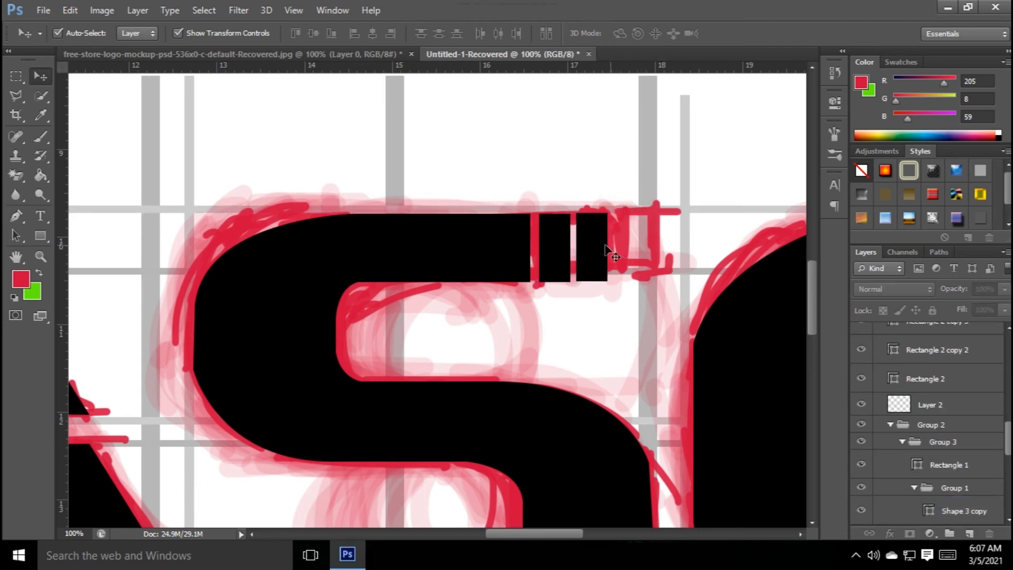
# Change the fill of the A's upper shape (Shape 4) to bright blue.
pyautogui.scroll(-2, 618, 257)
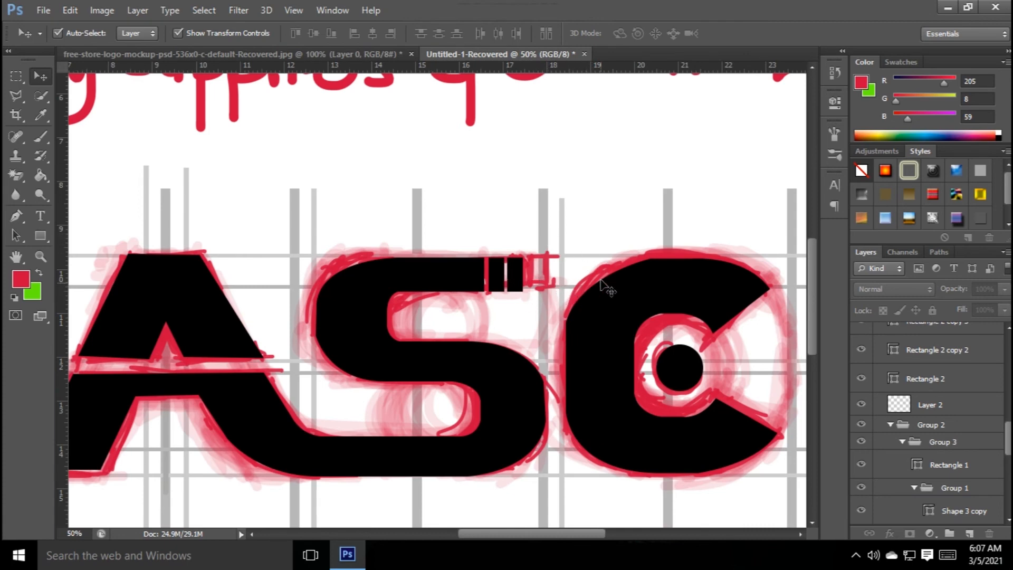
pyautogui.scroll(-2, 601, 284)
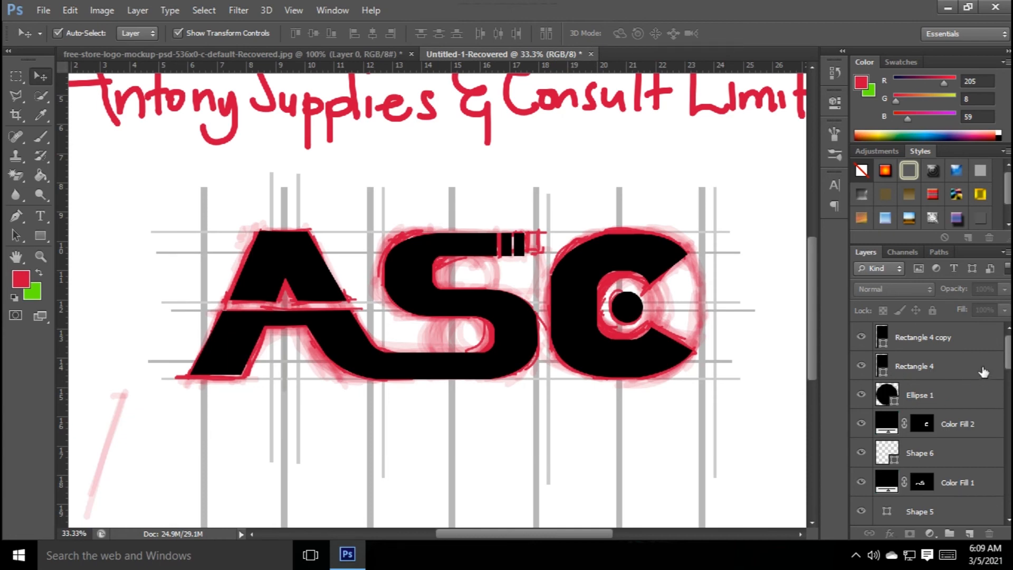
pyautogui.scroll(-8, 929, 422)
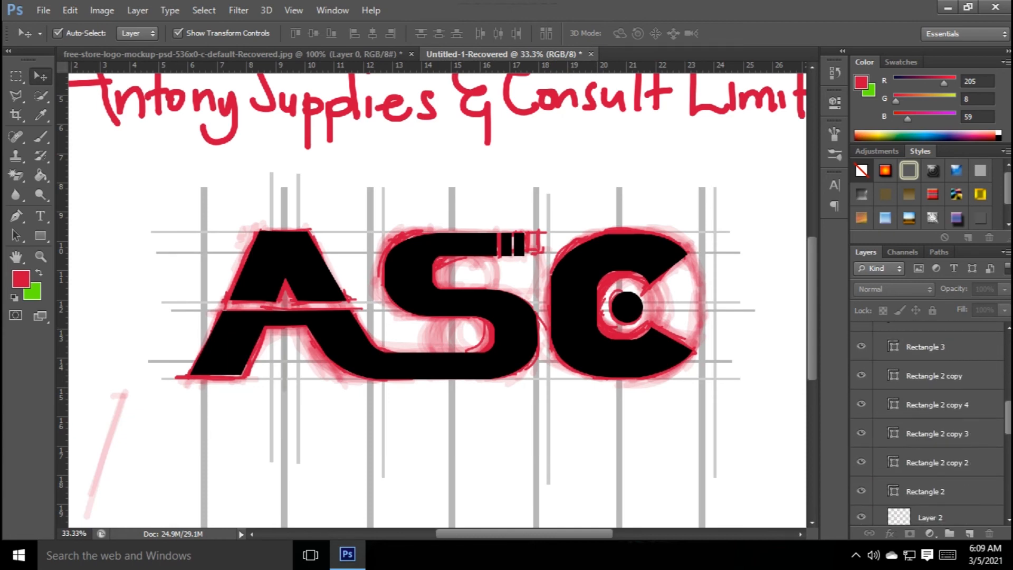
pyautogui.scroll(8, 941, 462)
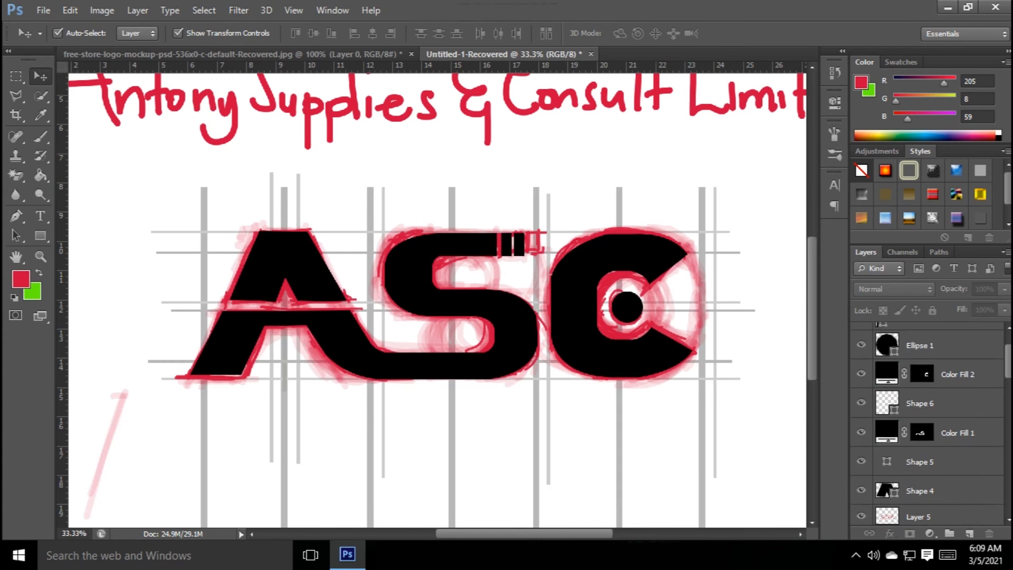
pyautogui.click(920, 487)
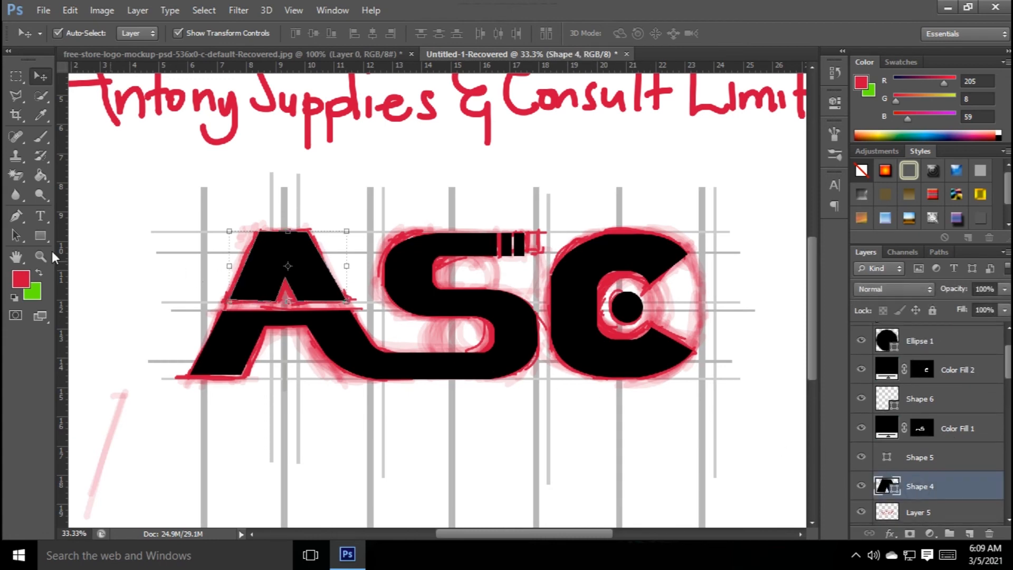
pyautogui.click(41, 236)
pyautogui.click(136, 35)
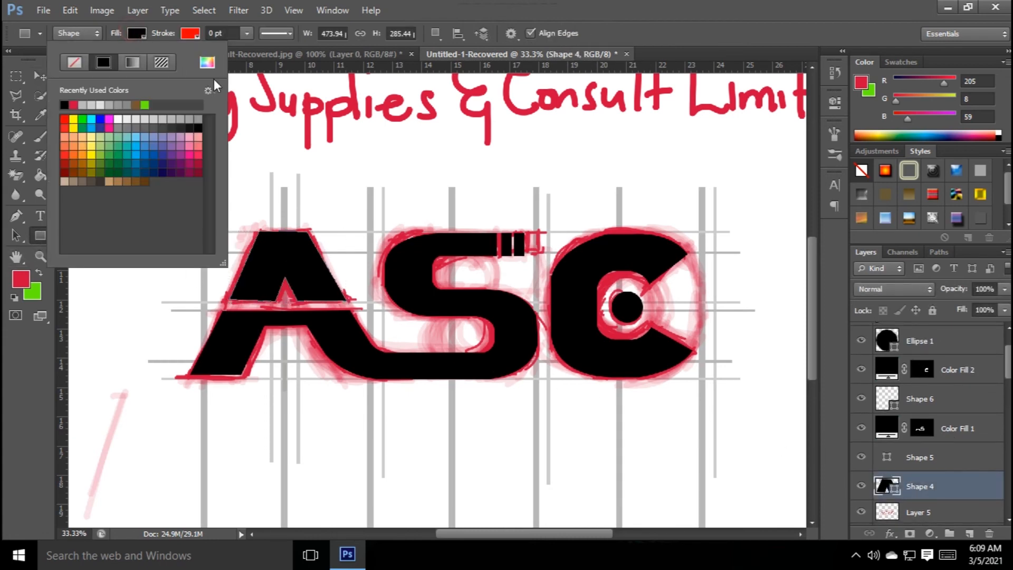
pyautogui.click(139, 136)
pyautogui.click(140, 147)
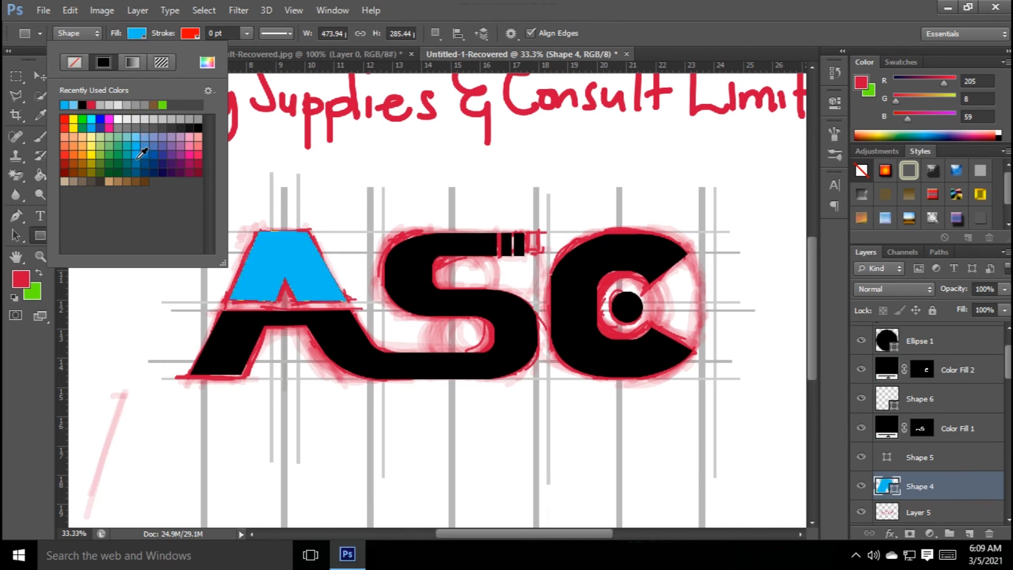
pyautogui.click(139, 155)
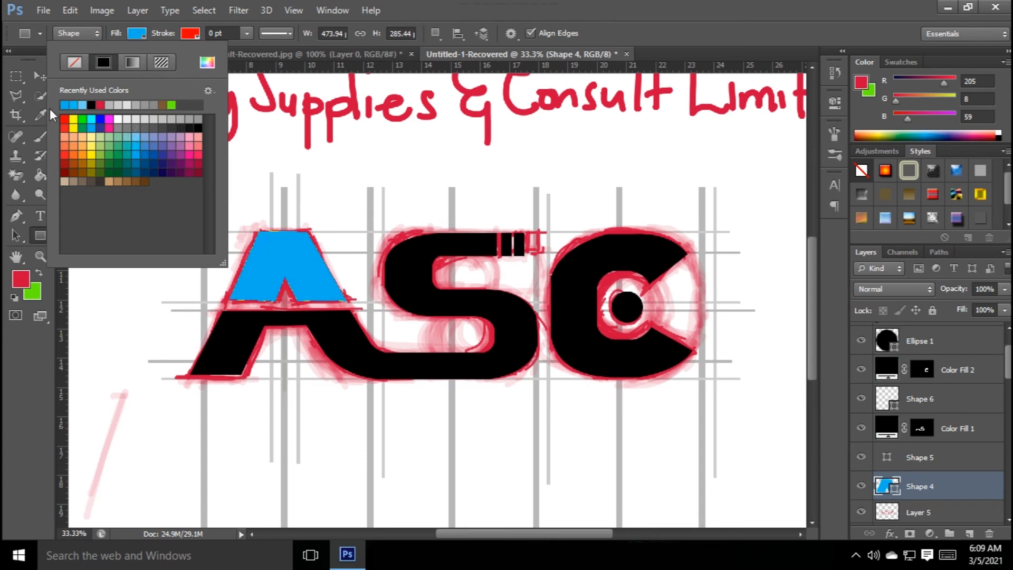
pyautogui.click(39, 75)
pyautogui.click(317, 448)
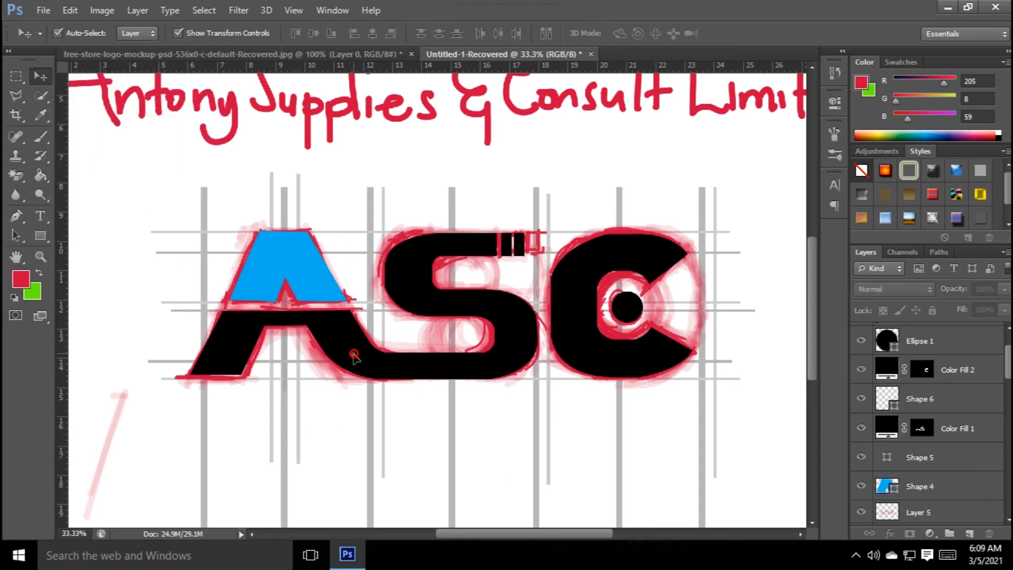
# Select the black A-S fill layer (Color Fill 1) and load its mask as a selection.
pyautogui.click(355, 359)
pyautogui.click(862, 428)
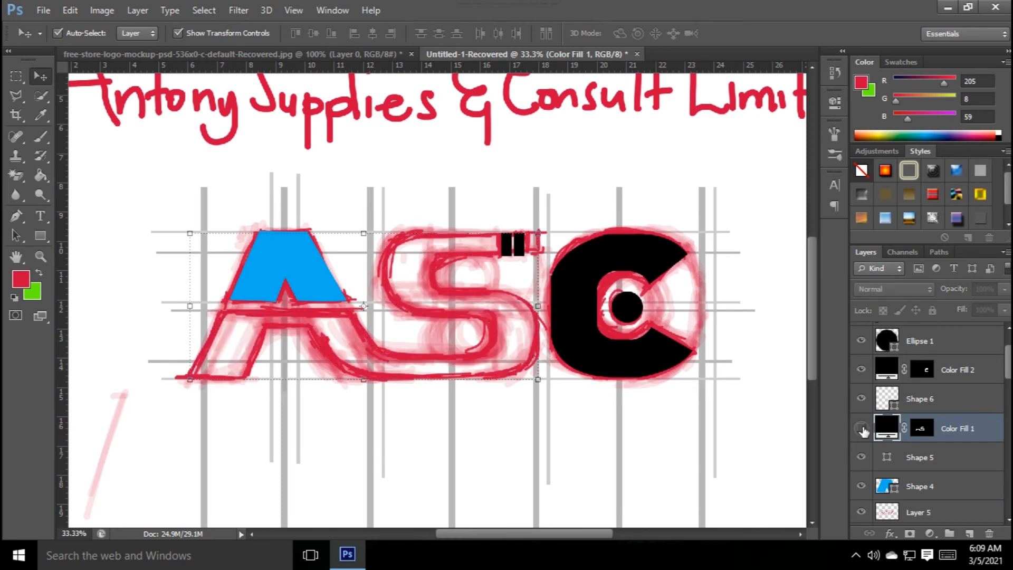
pyautogui.click(862, 429)
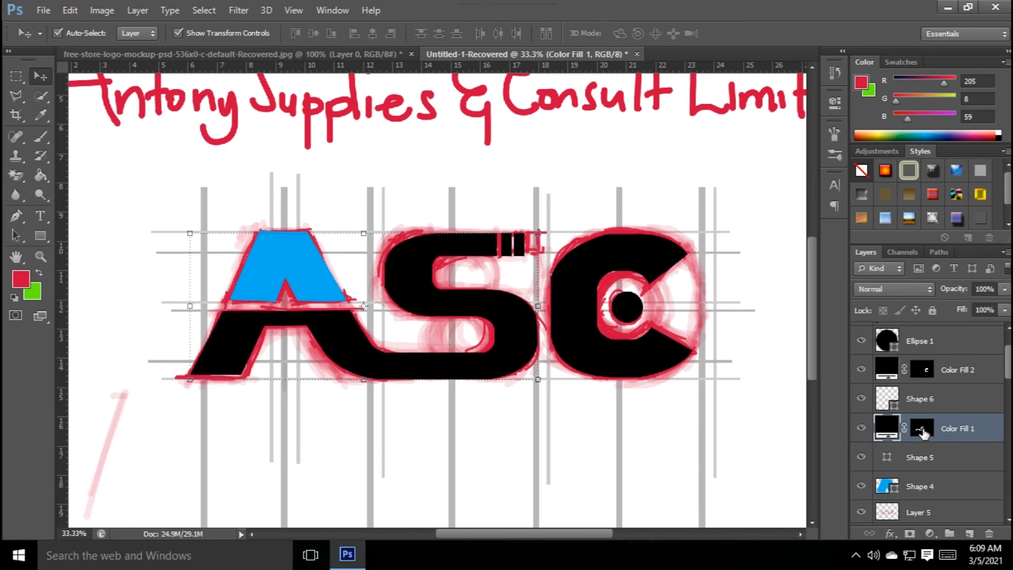
pyautogui.keyDown('ctrl'); pyautogui.click(922, 433); pyautogui.keyUp('ctrl')
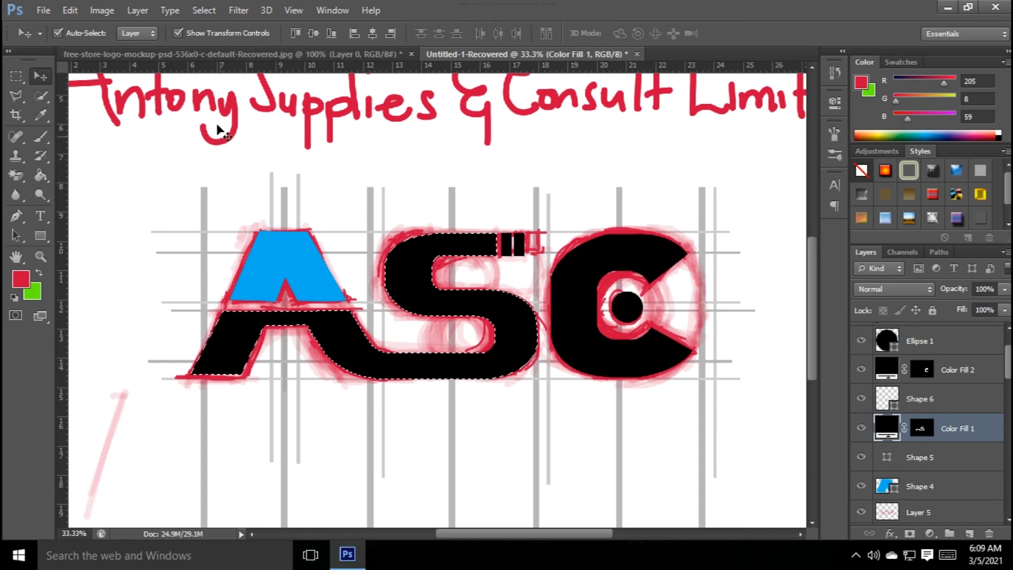
# Add a solid colour fill layer in dark navy #07183e over the selected A-S shape.
pyautogui.click(137, 10)
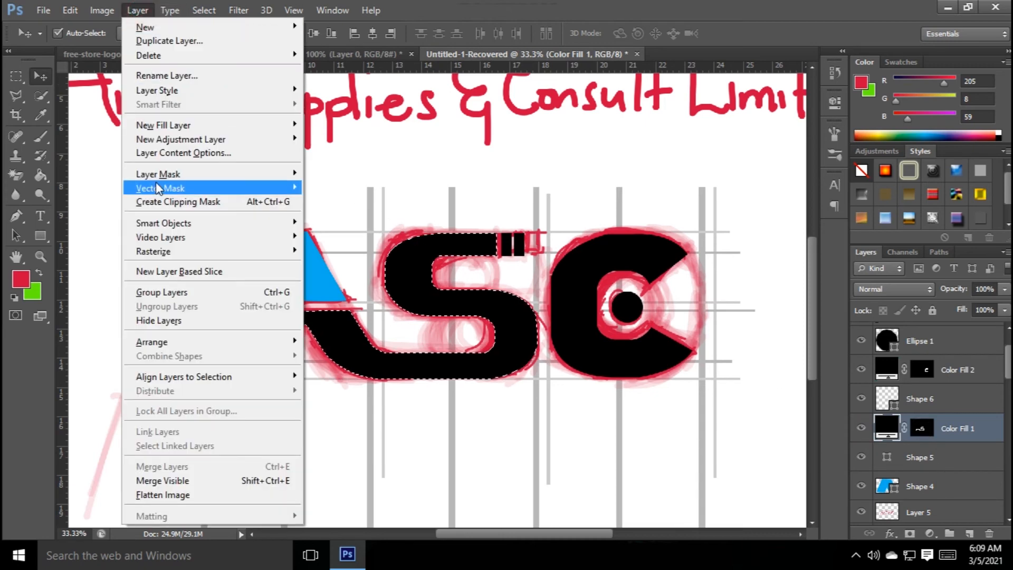
pyautogui.moveTo(163, 125)
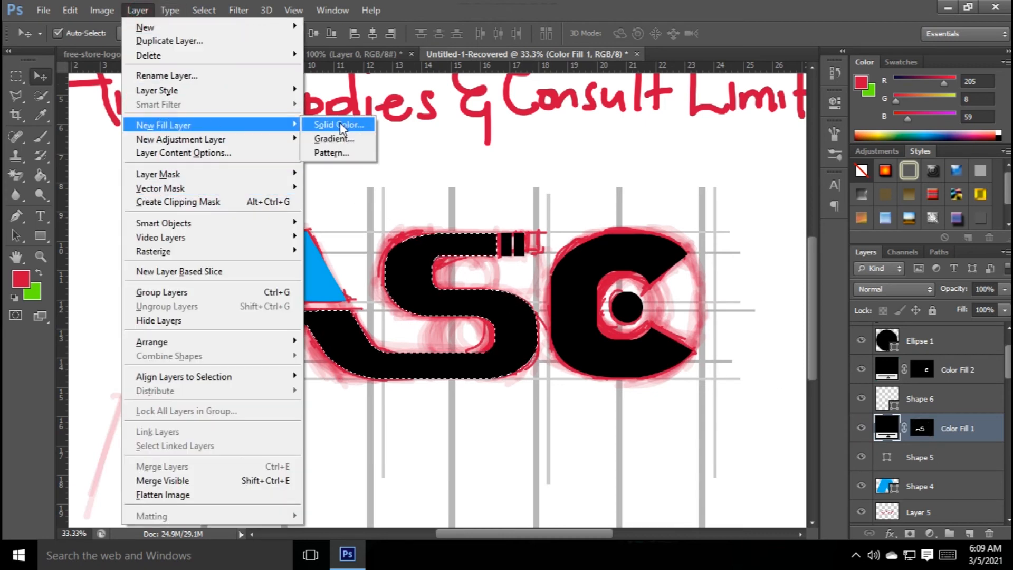
pyautogui.click(338, 124)
pyautogui.click(628, 174)
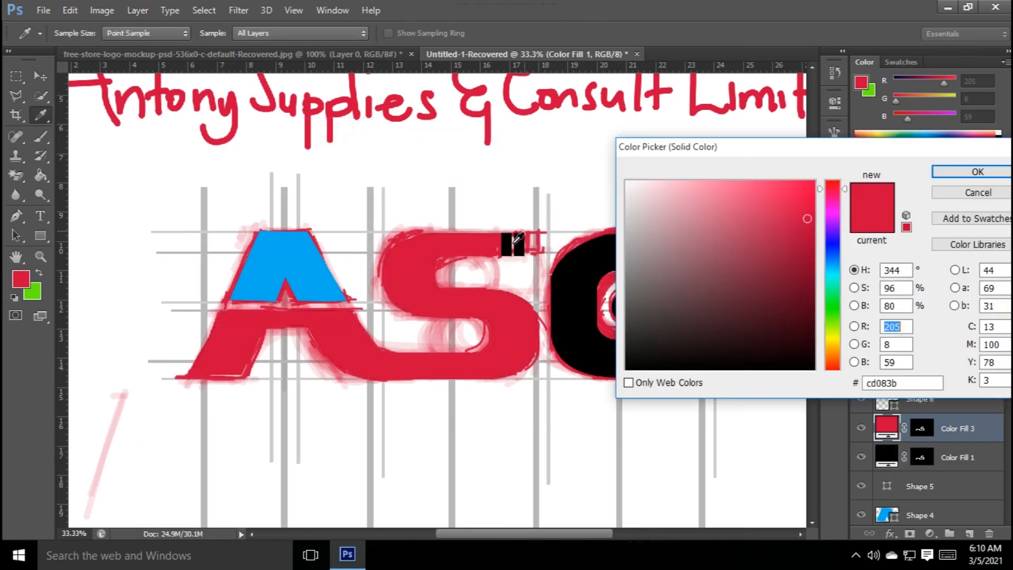
pyautogui.click(833, 254)
pyautogui.moveTo(794, 295); pyautogui.dragTo(789, 317)
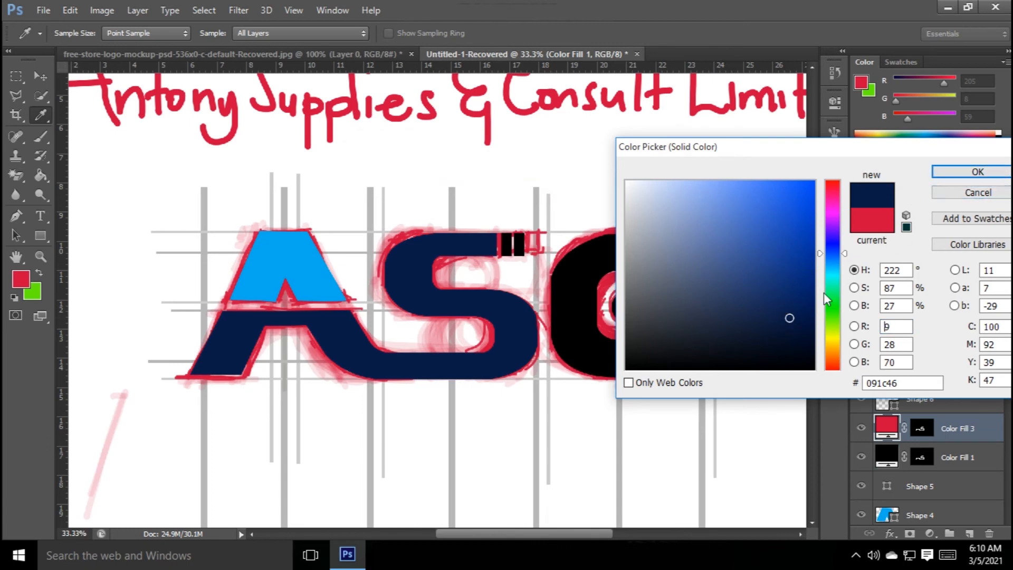
pyautogui.click(792, 324)
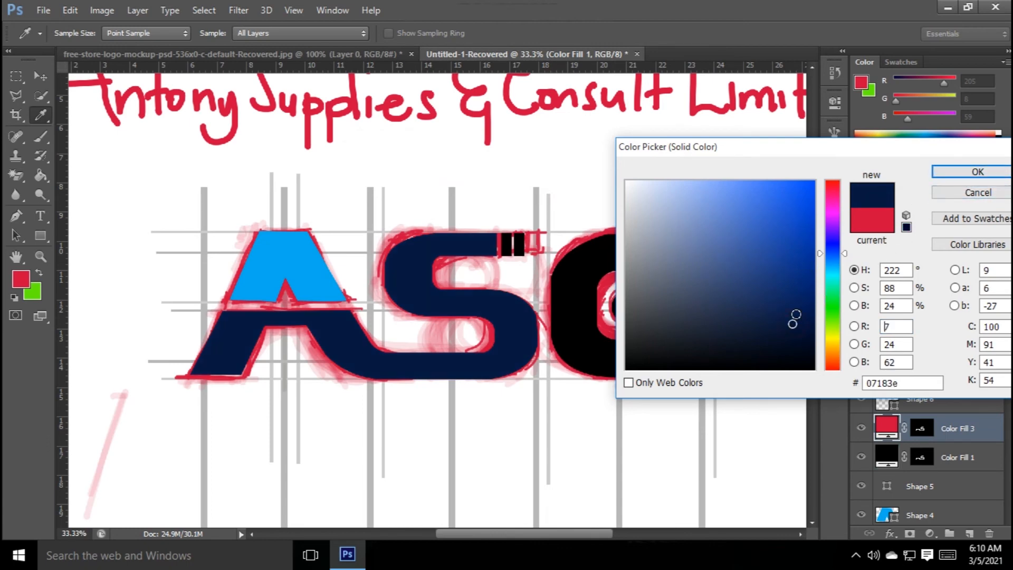
pyautogui.click(947, 172)
# Fill the first small bar beside the S's upper arm (Rectangle 4) with bright blue #00aeef sampled from the A.
pyautogui.click(40, 236)
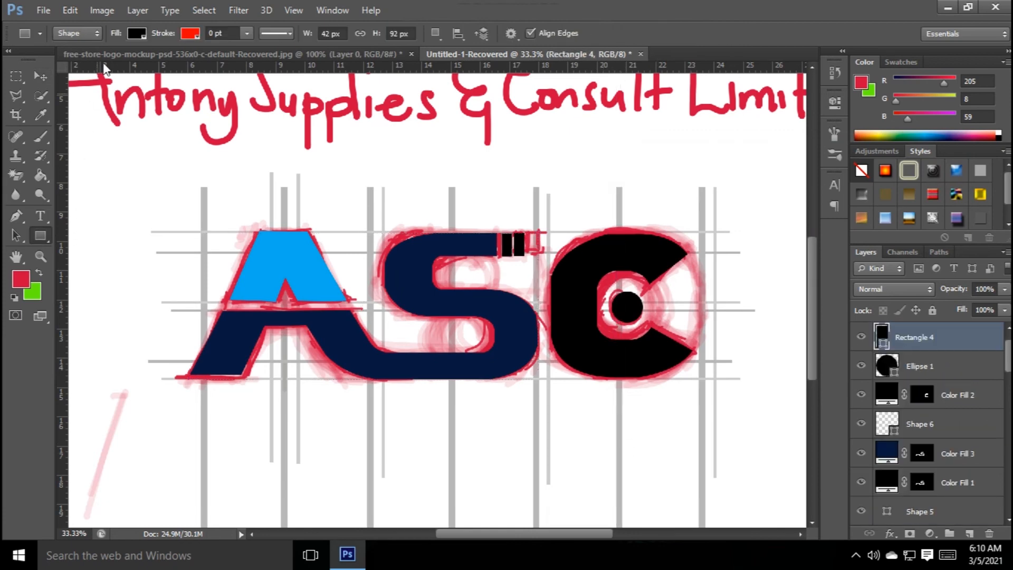
pyautogui.click(136, 33)
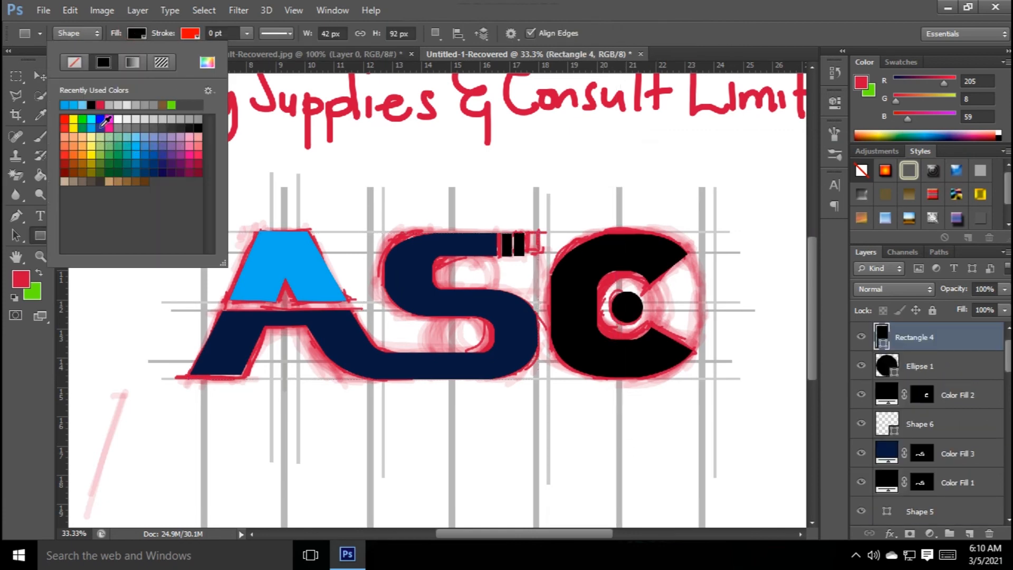
pyautogui.click(207, 63)
pyautogui.click(298, 249)
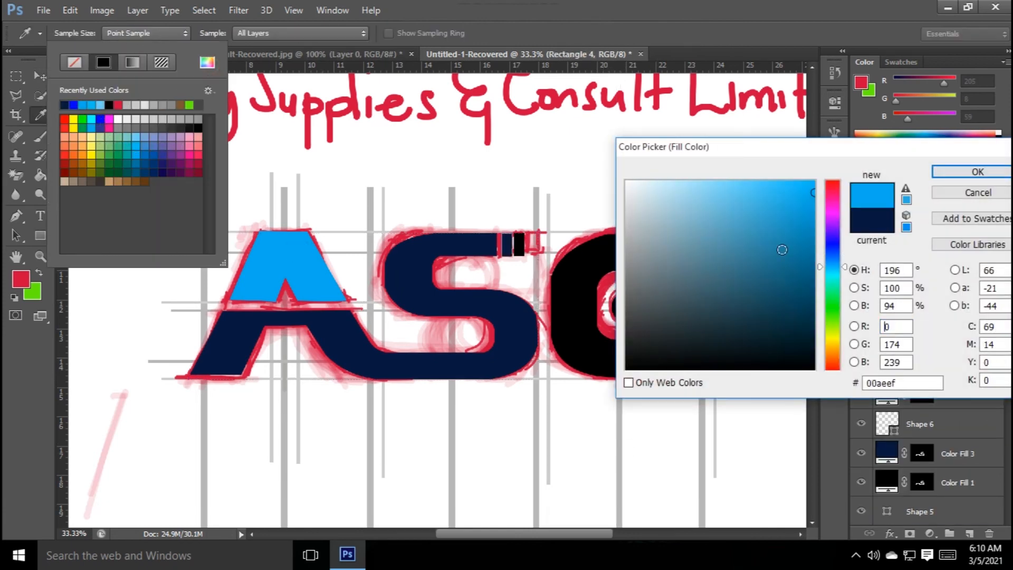
pyautogui.click(939, 182)
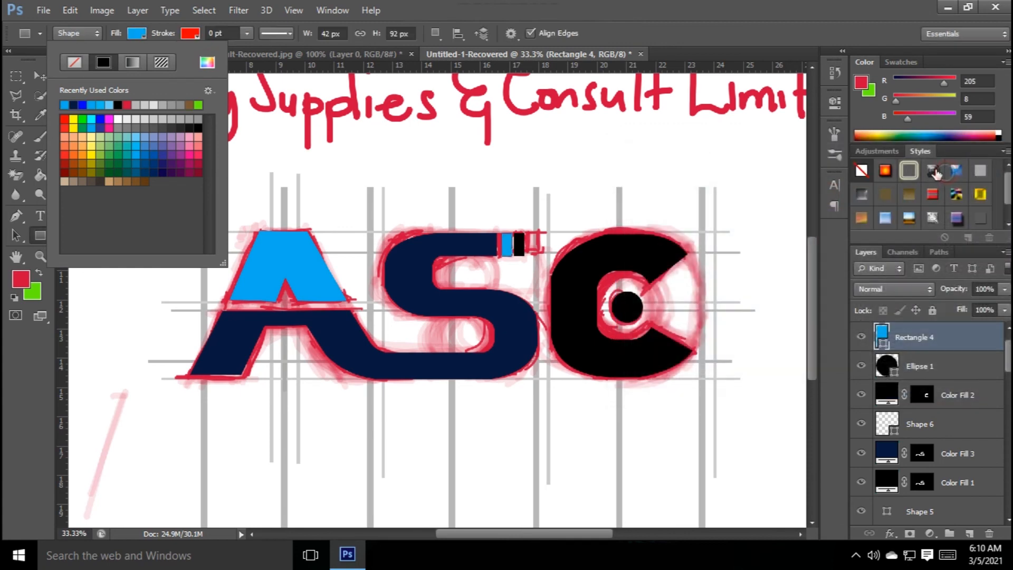
# Fill the second small bar (Rectangle 4 copy) with the bright blue sampled from the A's upper shape.
pyautogui.click(41, 76)
pyautogui.click(570, 257)
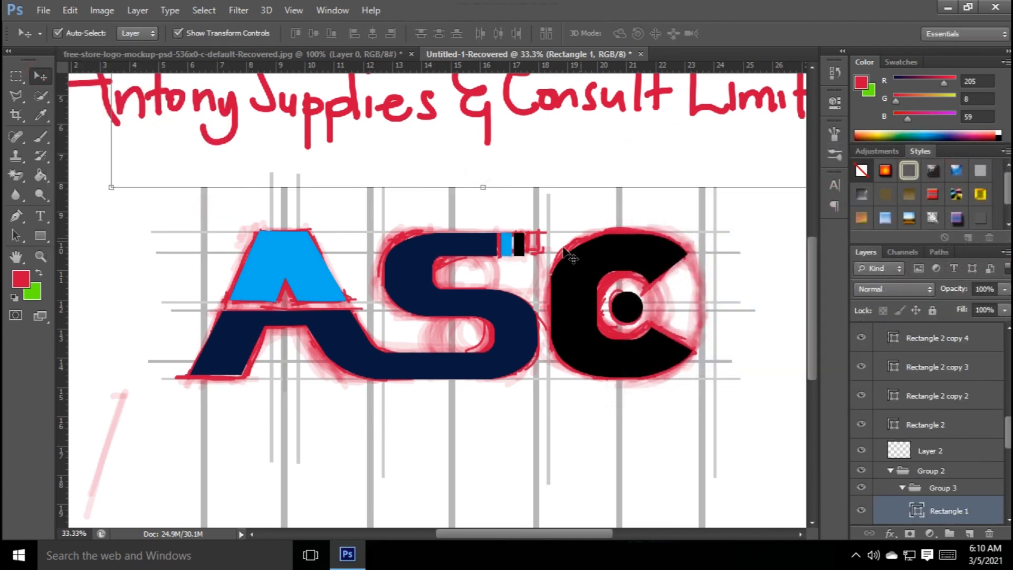
pyautogui.click(520, 245)
pyautogui.click(40, 237)
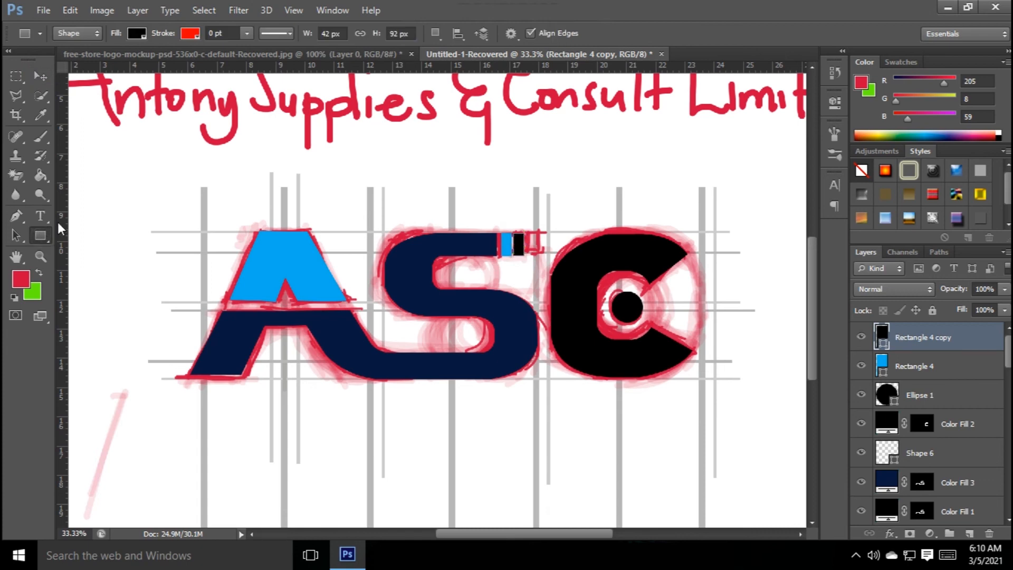
pyautogui.click(136, 33)
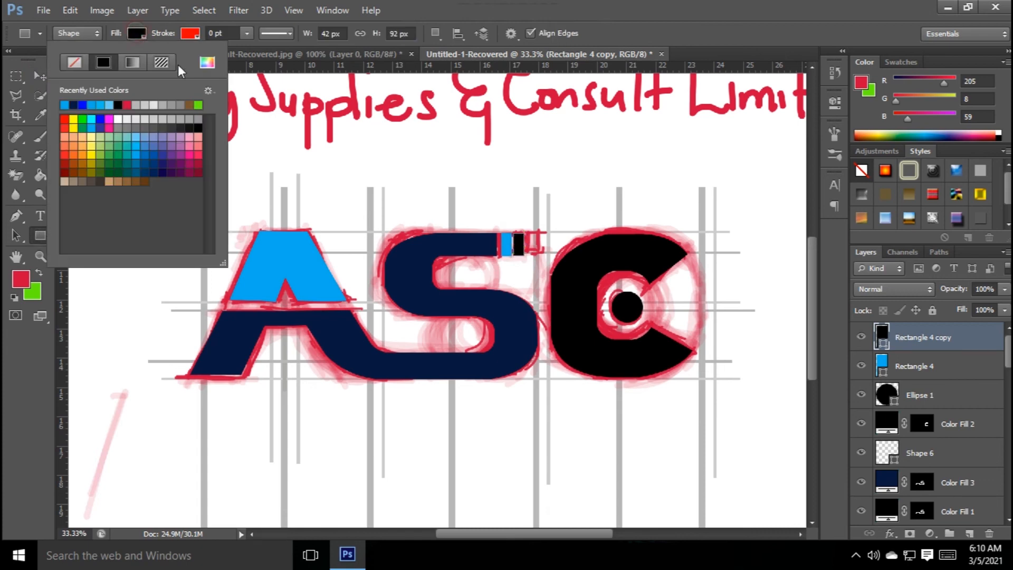
pyautogui.click(207, 63)
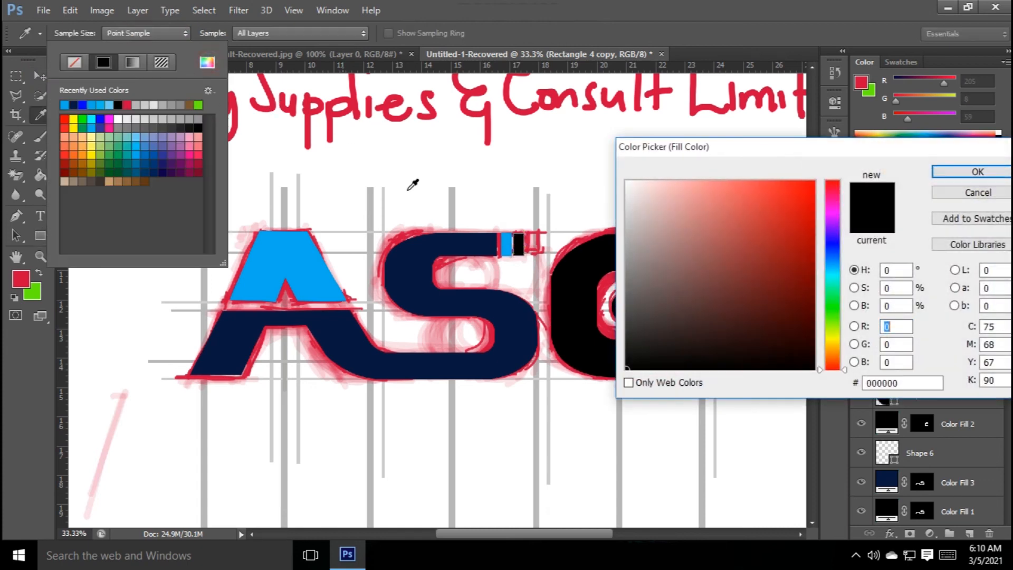
pyautogui.click(301, 271)
pyautogui.click(958, 171)
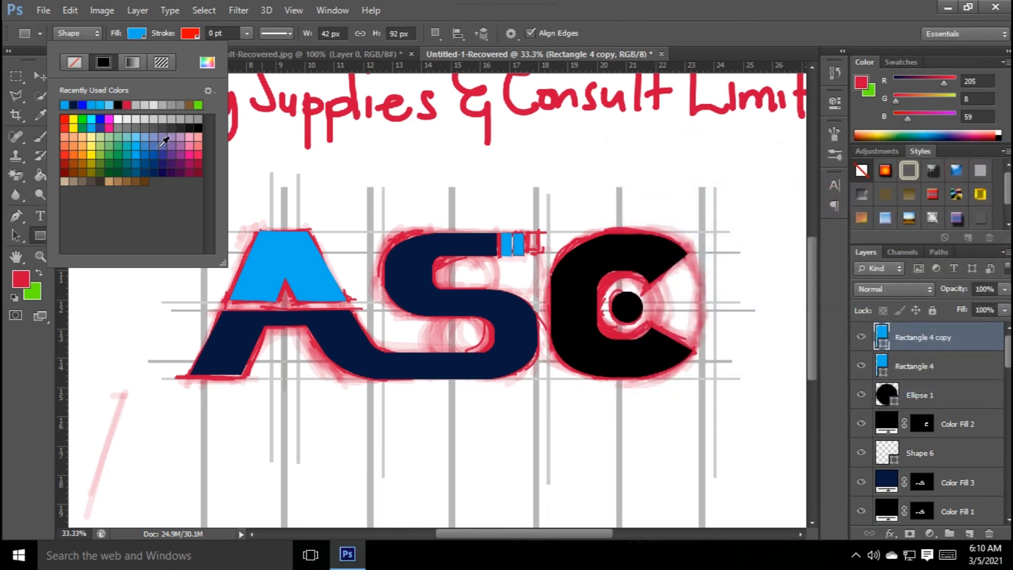
pyautogui.click(40, 76)
pyautogui.click(580, 435)
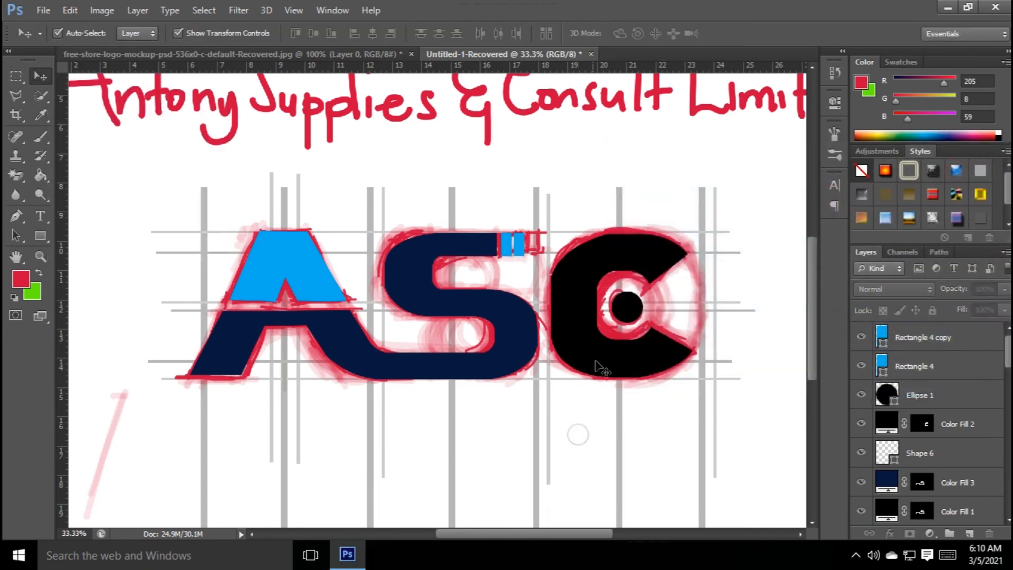
# Load the C's mask (Color Fill 2) as a selection and add a solid colour fill layer in the A's bright blue #00aeef.
pyautogui.click(581, 300)
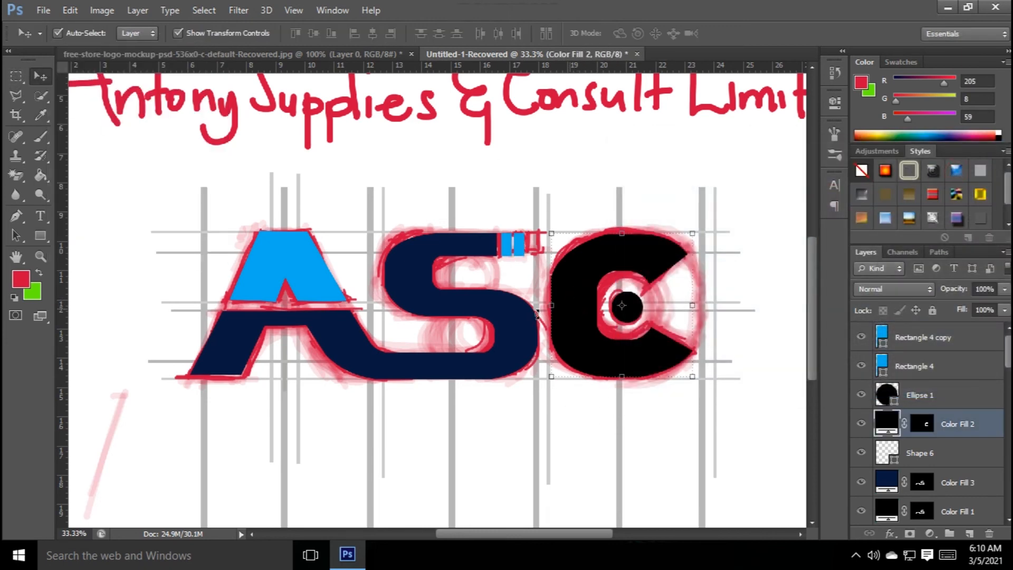
pyautogui.keyDown('ctrl'); pyautogui.click(919, 425); pyautogui.keyUp('ctrl')
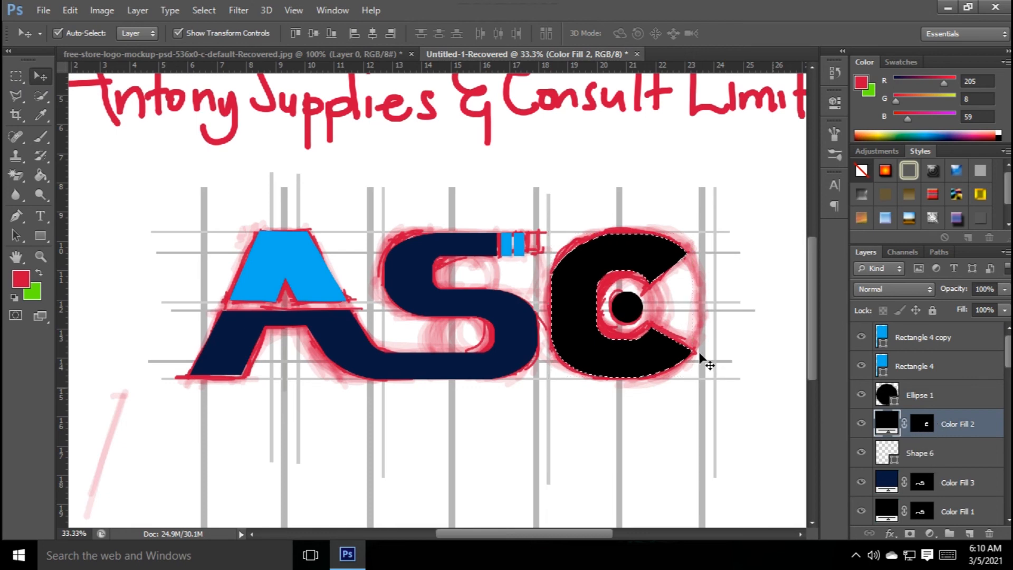
pyautogui.click(138, 9)
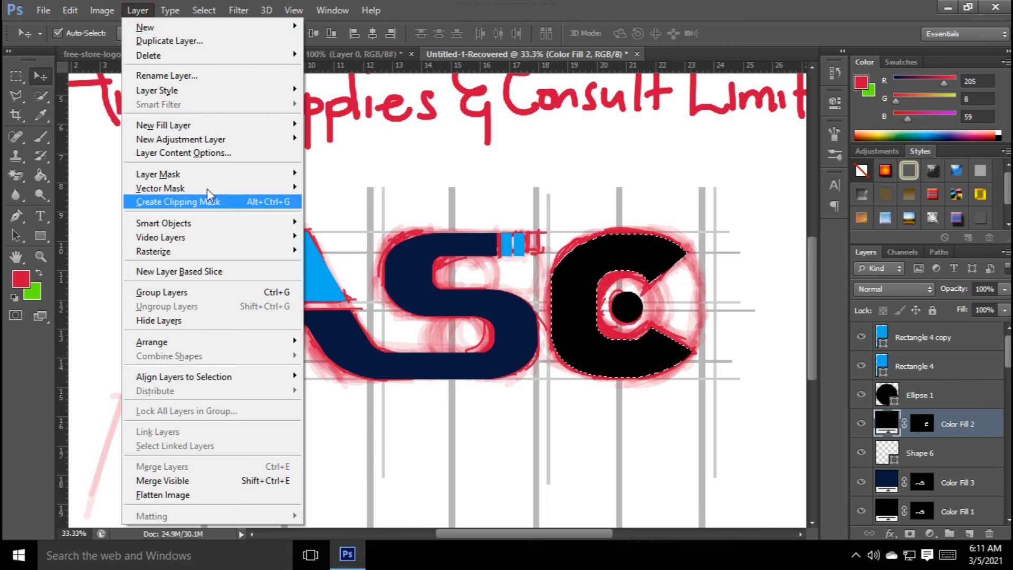
pyautogui.moveTo(214, 129)
pyautogui.click(324, 124)
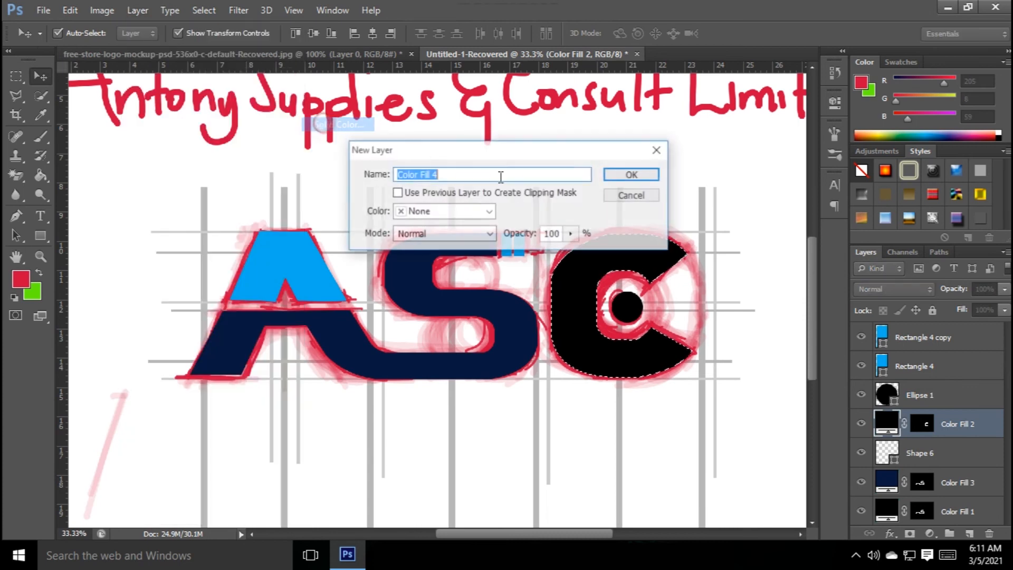
pyautogui.click(640, 178)
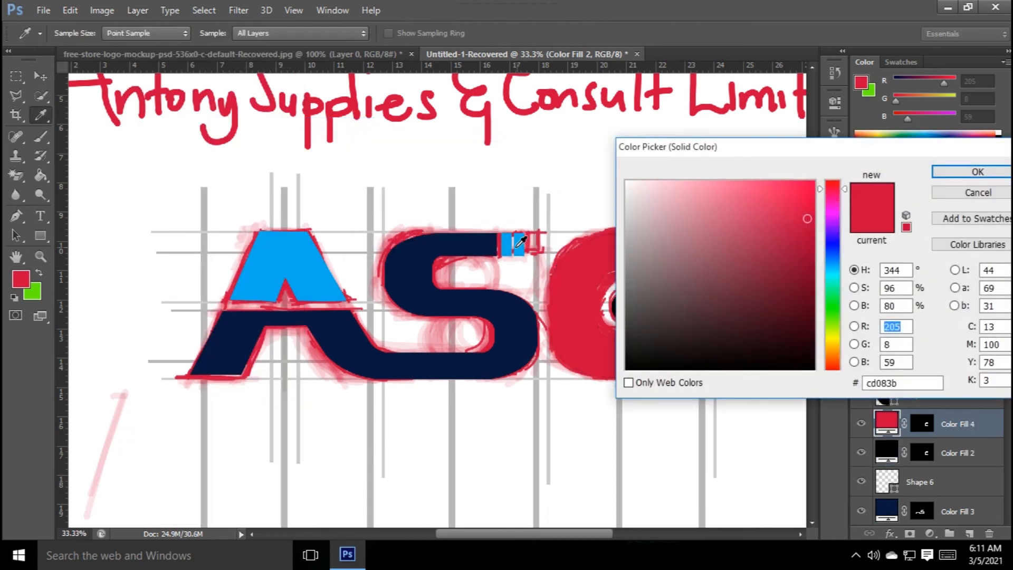
pyautogui.click(308, 252)
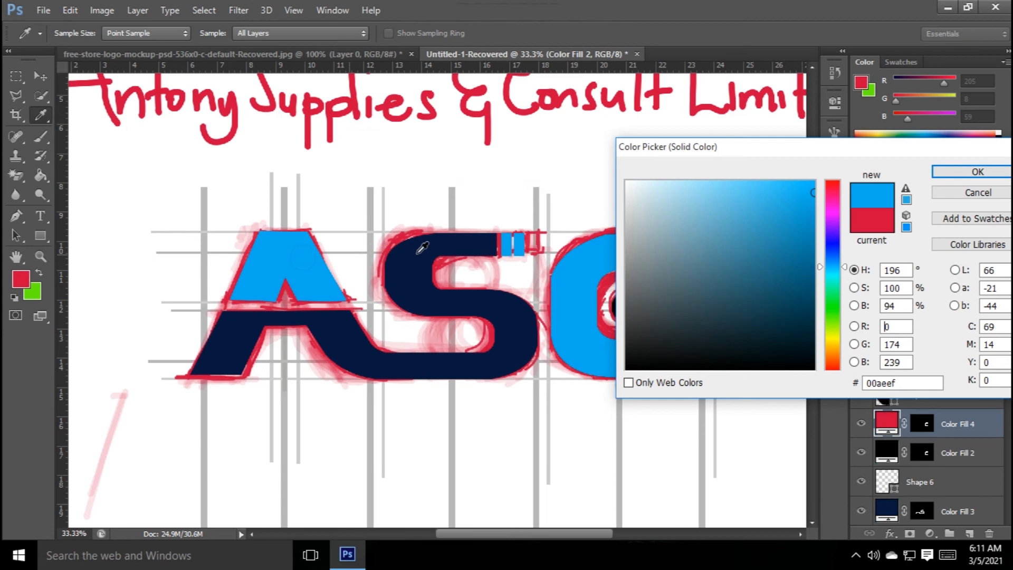
pyautogui.click(950, 173)
pyautogui.press('v')
pyautogui.click(737, 222)
# Fill the circle inside the C (Ellipse 1) with the dark navy sampled from the S.
pyautogui.click(627, 307)
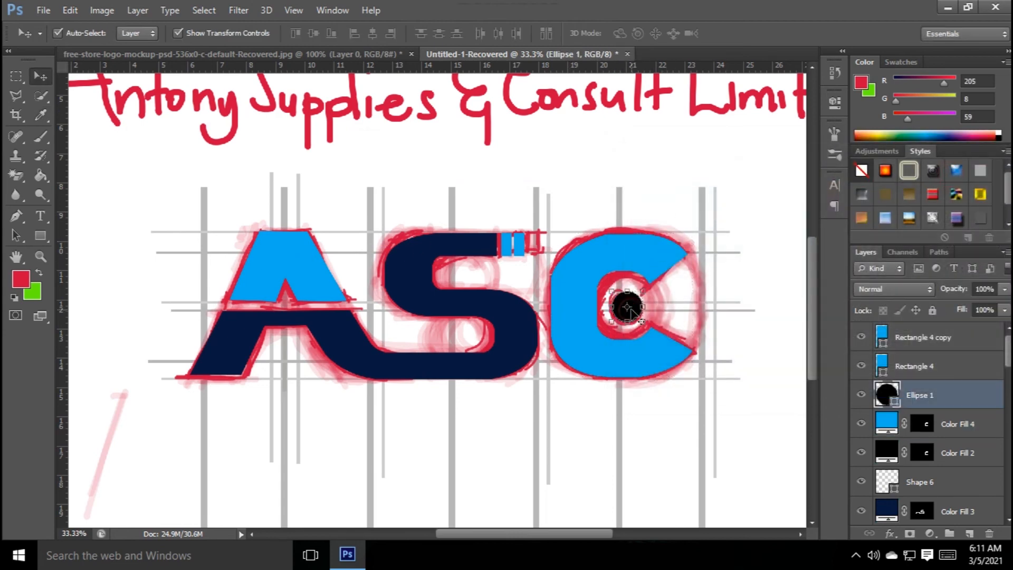
pyautogui.click(40, 236)
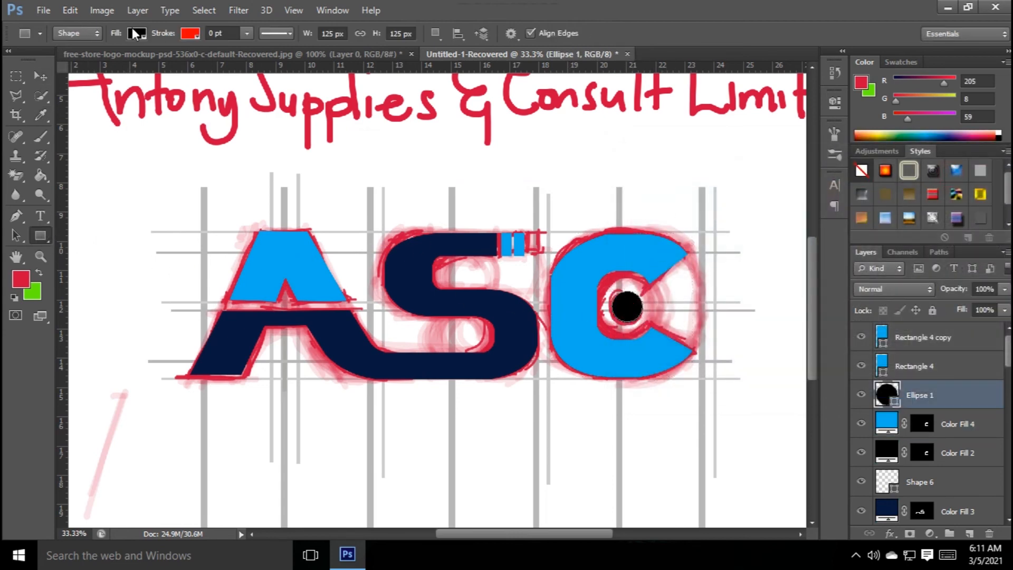
pyautogui.click(137, 33)
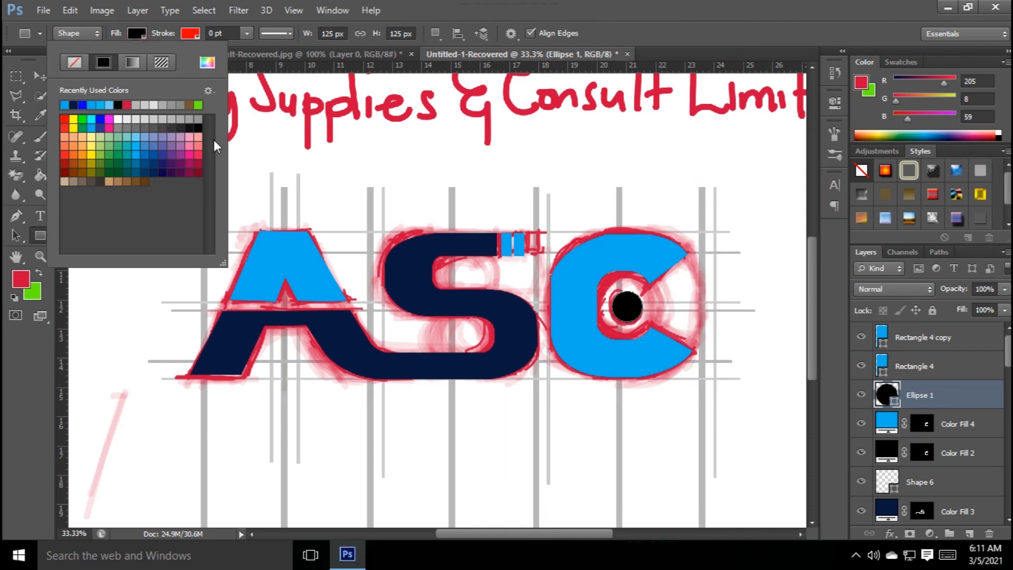
pyautogui.click(206, 63)
pyautogui.click(437, 248)
pyautogui.click(972, 170)
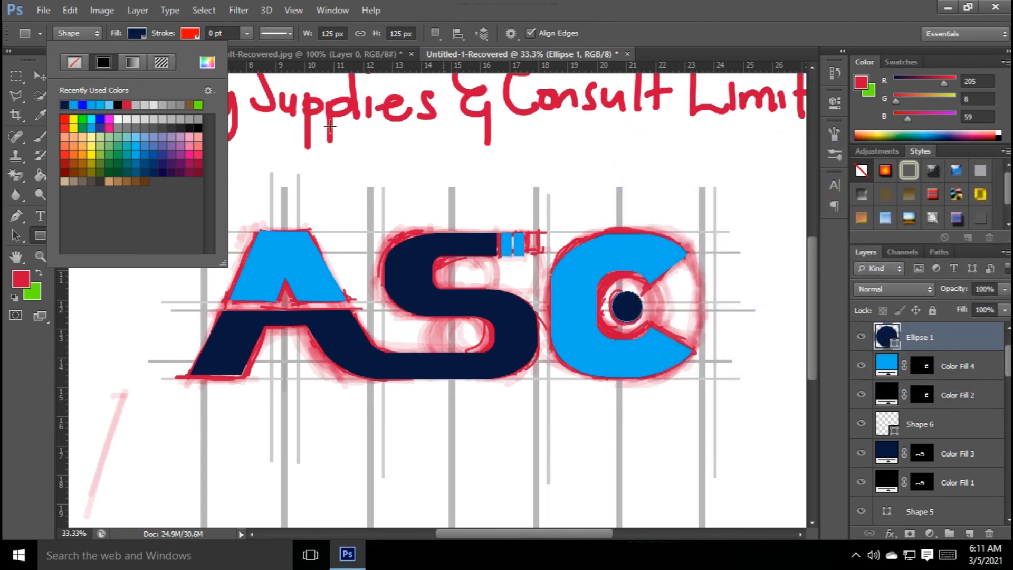
pyautogui.click(42, 78)
pyautogui.click(40, 77)
pyautogui.click(700, 187)
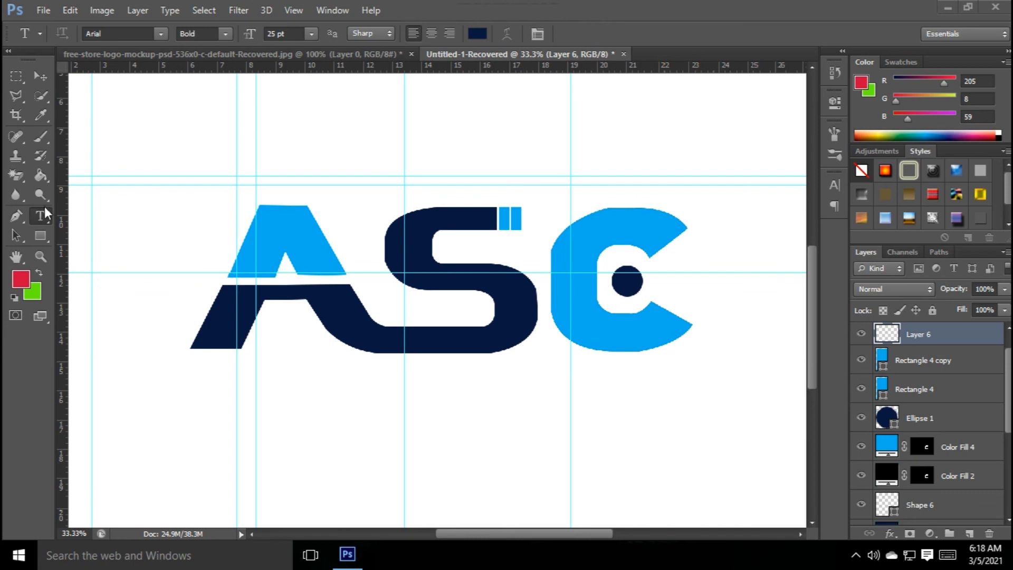
# Add the text "ANTONY SUPPLIES & CONSULT Limited" in Arial Bold 25 pt directly below the lettermark, starting under the A's lower-left foot.
pyautogui.click(187, 368)
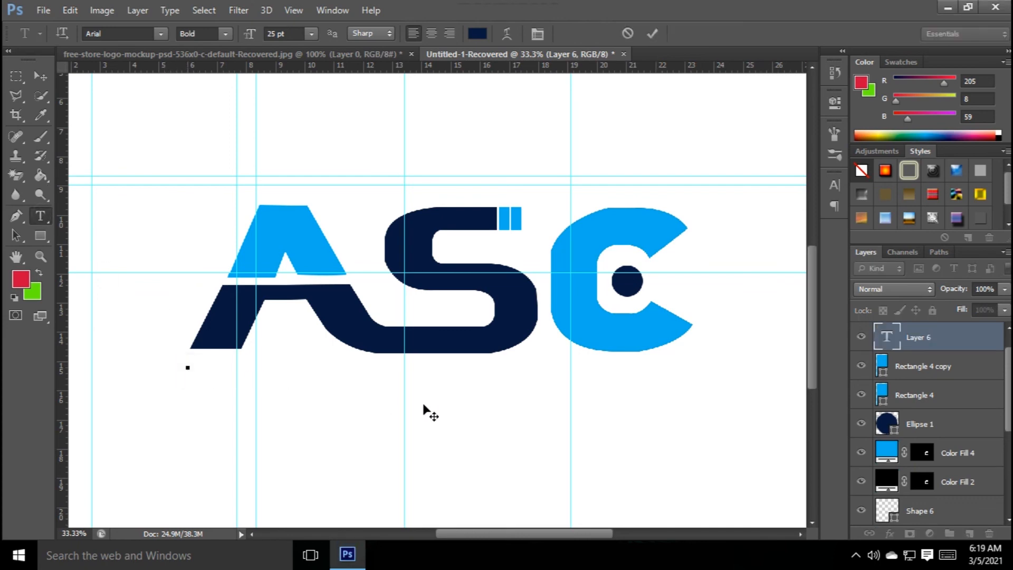
pyautogui.write('ANT')
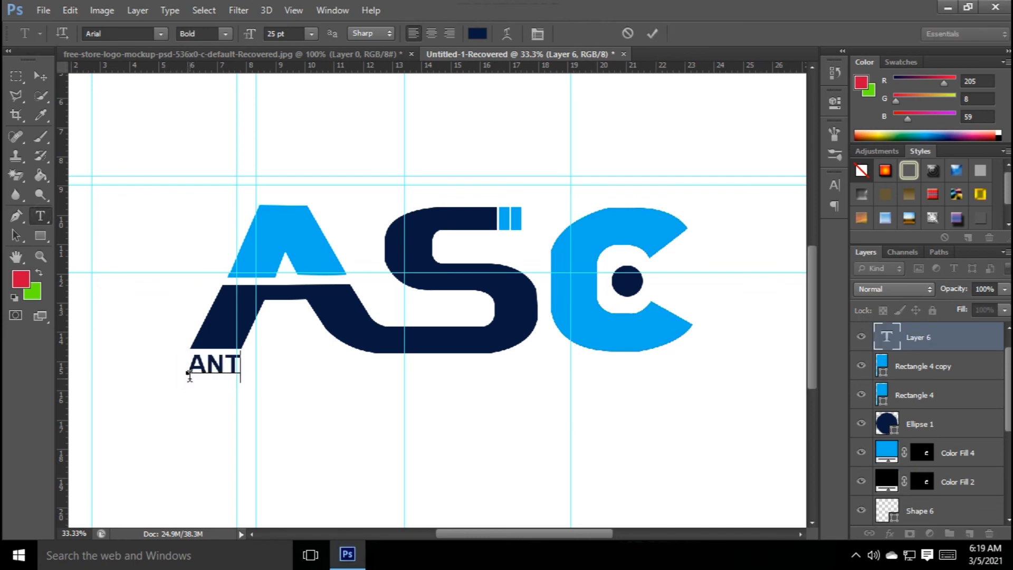
pyautogui.write('ONY SUPPLI')
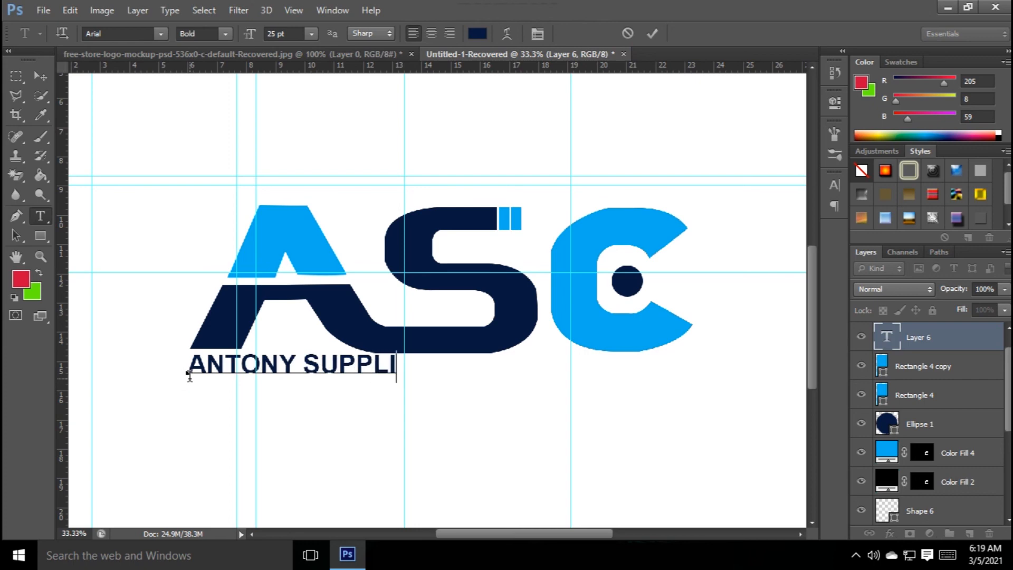
pyautogui.write('ES & CONSULT')
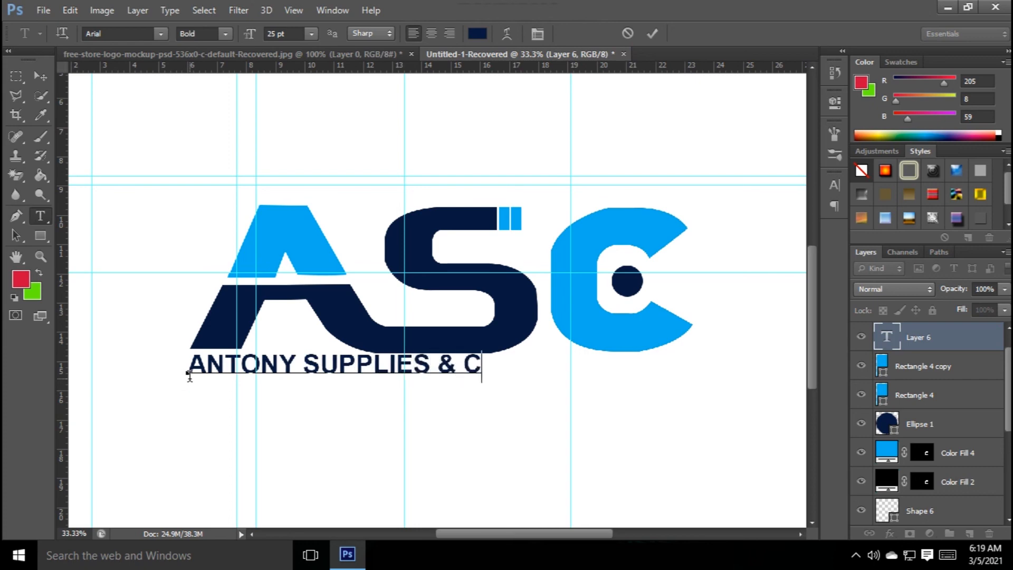
pyautogui.write('Limited')
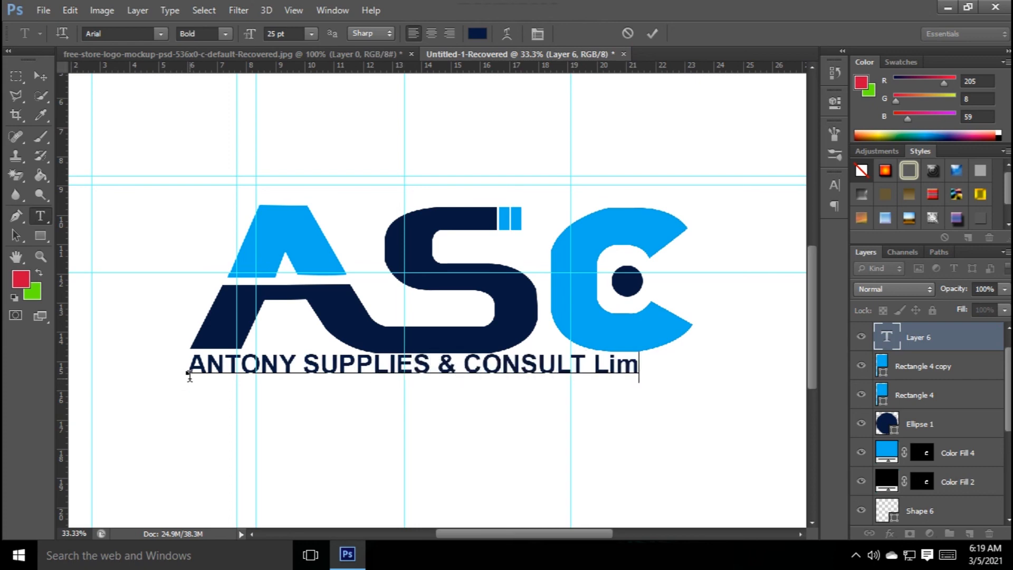
pyautogui.click(655, 32)
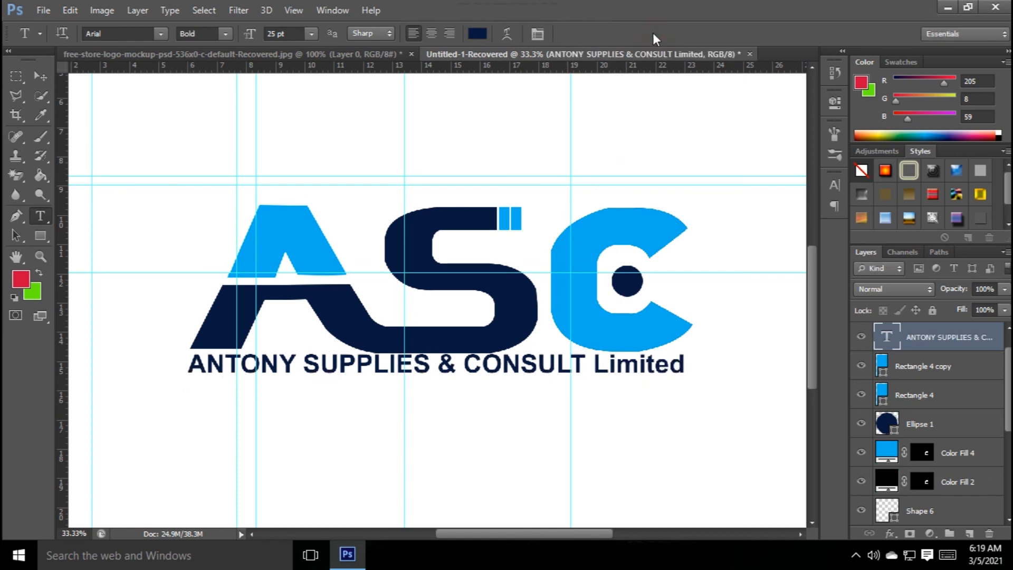
# Scale the company name text to about 101.7% width and 101.9% height so it ends at the C's right edge.
pyautogui.click(39, 76)
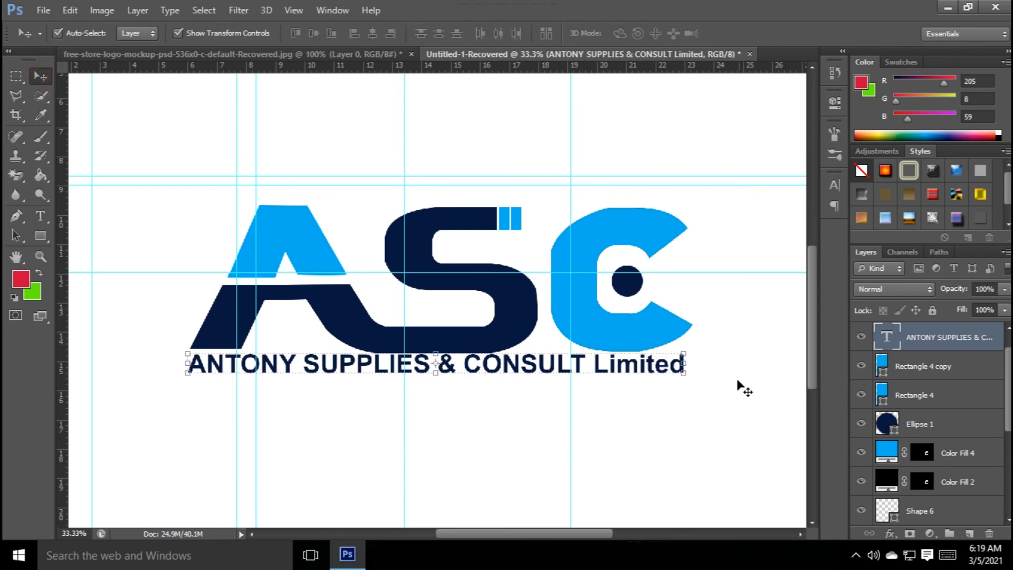
pyautogui.moveTo(683, 352); pyautogui.dragTo(710, 313)
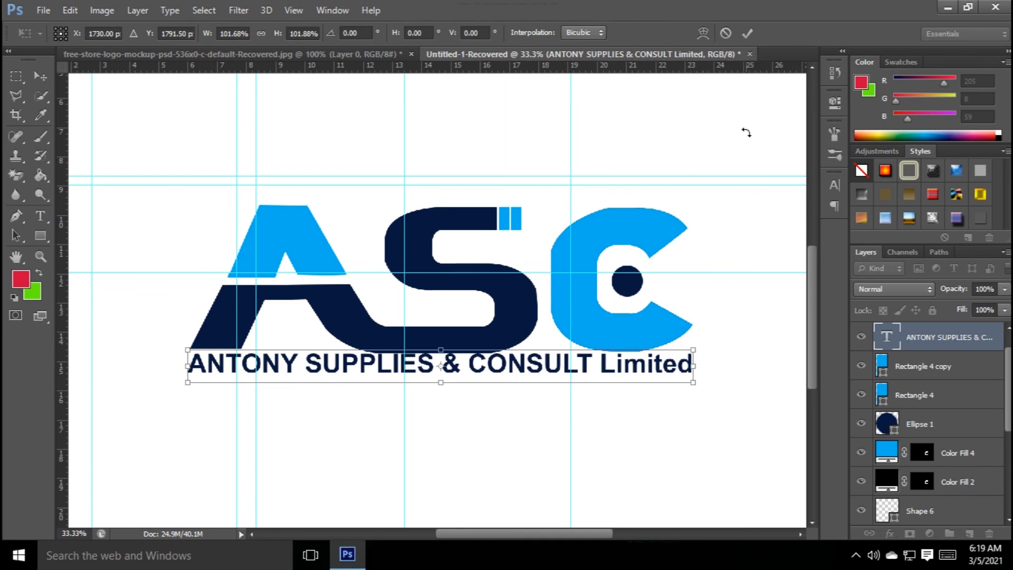
pyautogui.click(748, 34)
pyautogui.click(750, 316)
# Nudge the company name text slightly down to leave a small gap below the lettermark.
pyautogui.click(633, 372)
pyautogui.hotkey('shift', 'Down')
pyautogui.hotkey('shift', 'Down')
pyautogui.hotkey('shift', 'Down')
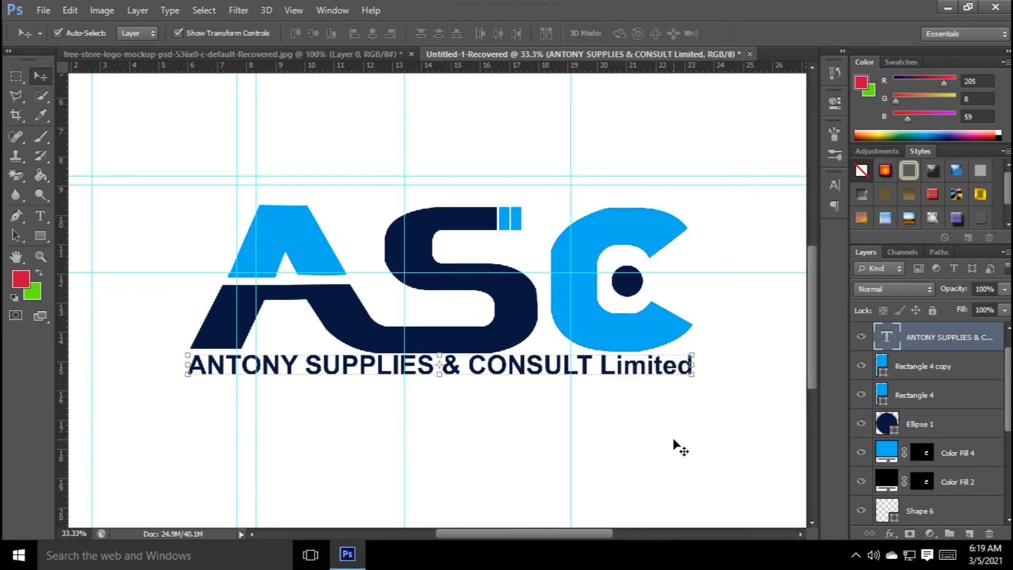
pyautogui.click(656, 442)
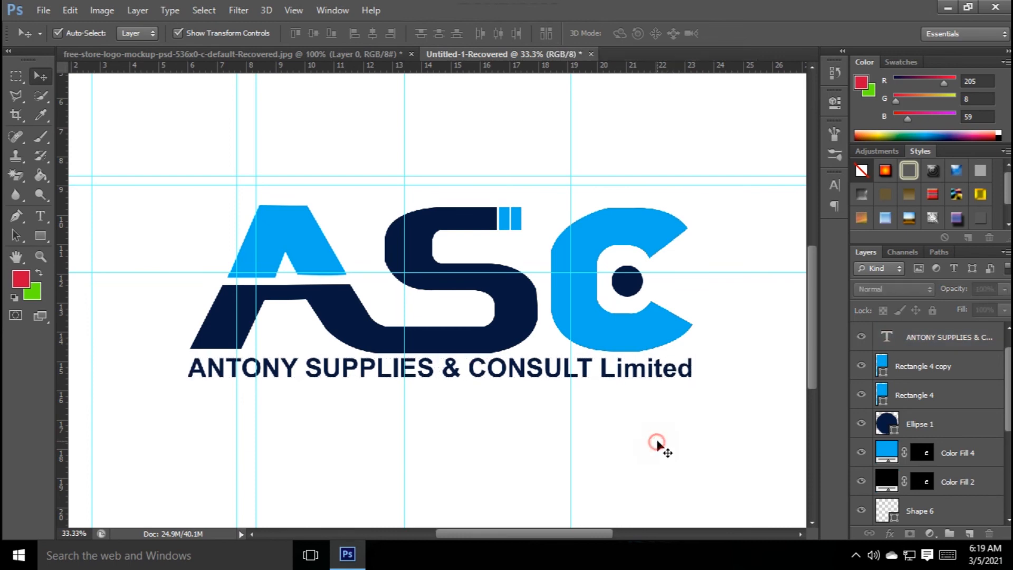
pyautogui.click(637, 371)
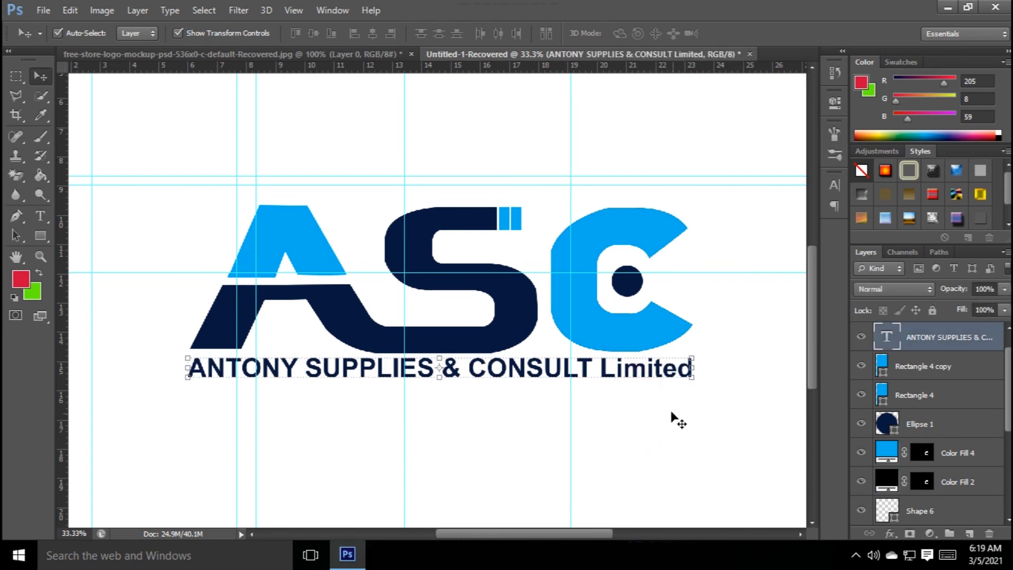
pyautogui.click(648, 426)
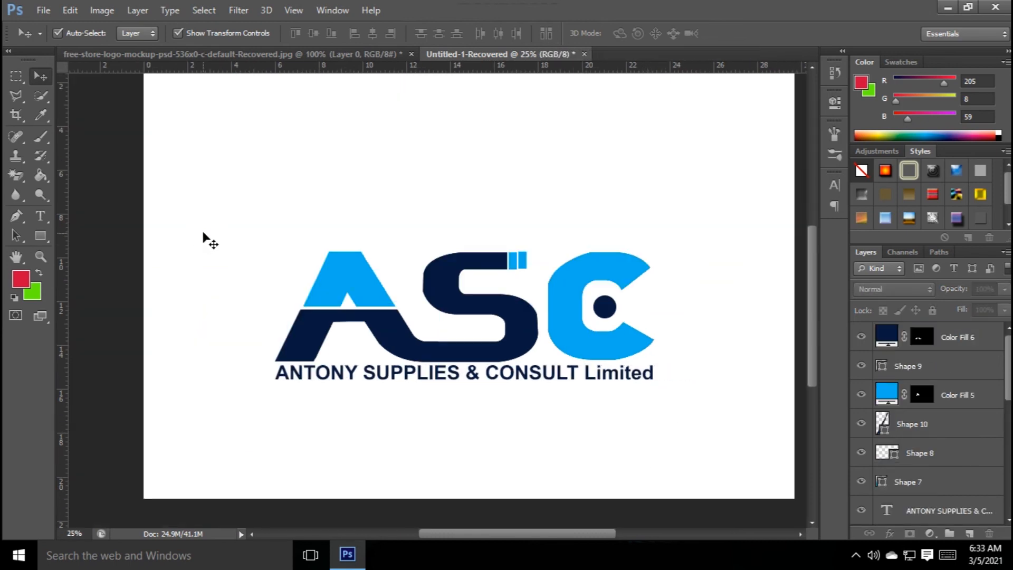
# Select all visible logo layers, including the company name but not the background, and merge them into one layer.
pyautogui.moveTo(205, 232); pyautogui.dragTo(639, 410)
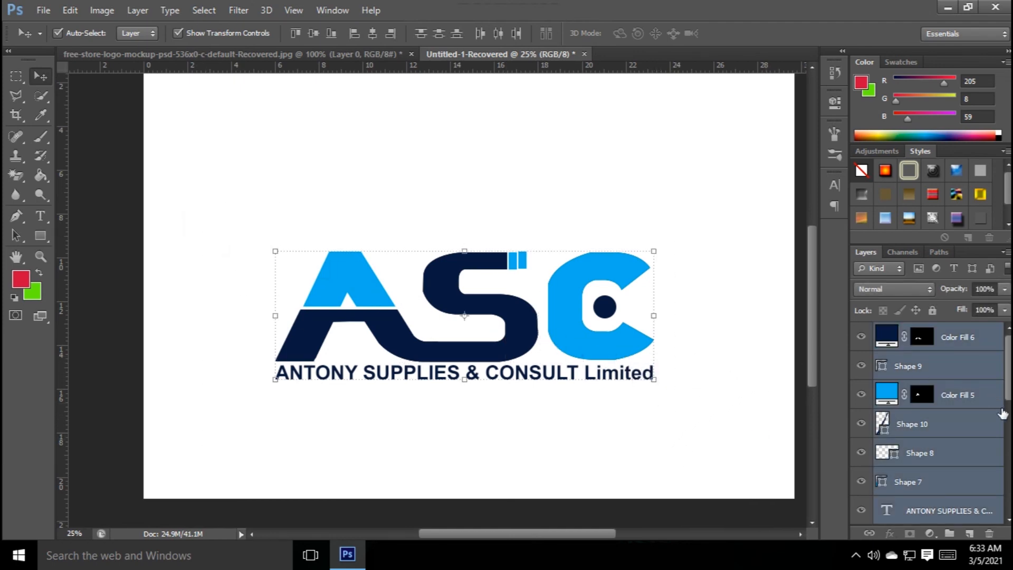
pyautogui.moveTo(1007, 390); pyautogui.dragTo(1007, 507)
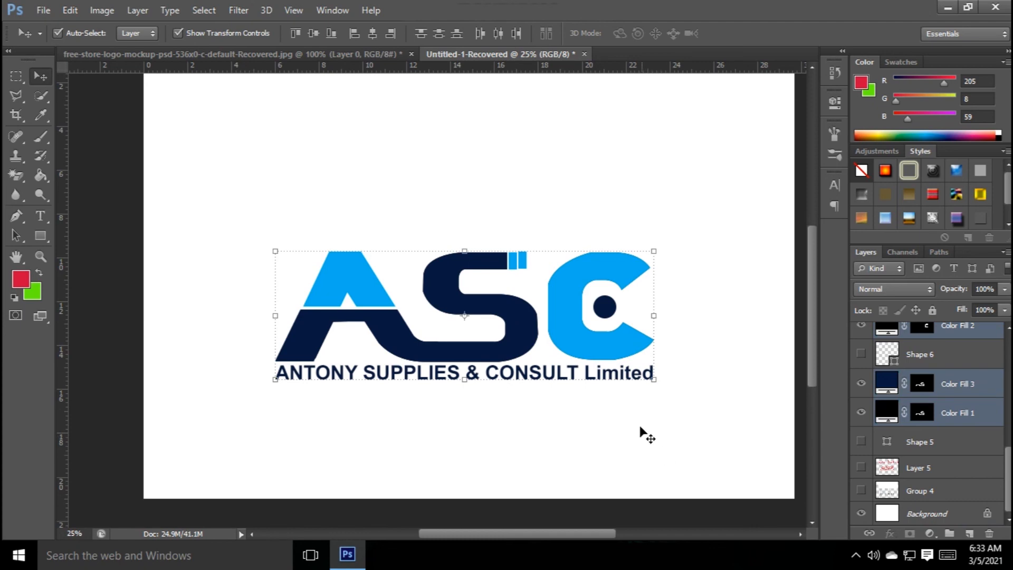
pyautogui.hotkey('ctrl', 'e')
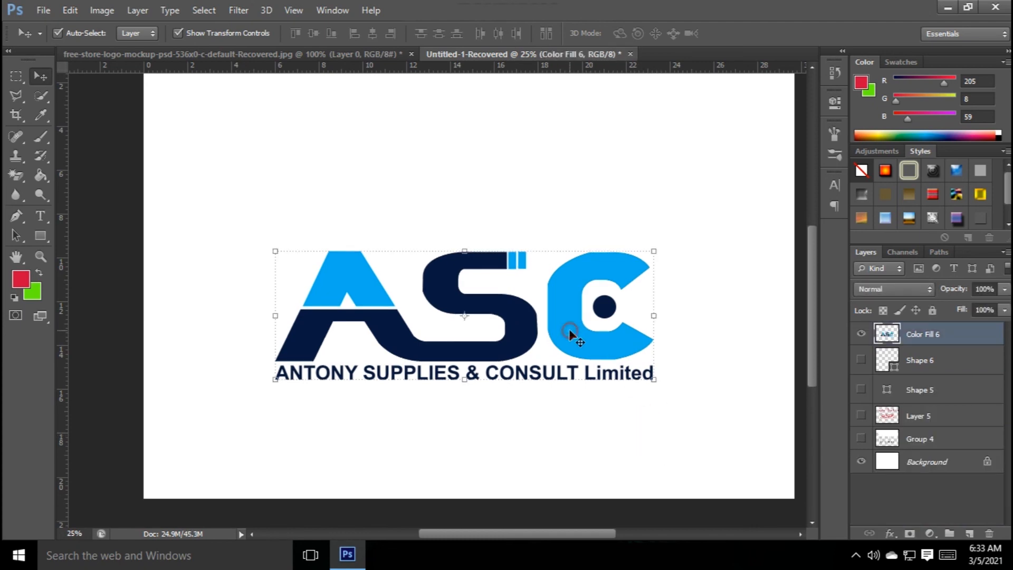
# Move the merged logo up into the upper half of the canvas.
pyautogui.moveTo(582, 344); pyautogui.dragTo(610, 282)
pyautogui.click(725, 304)
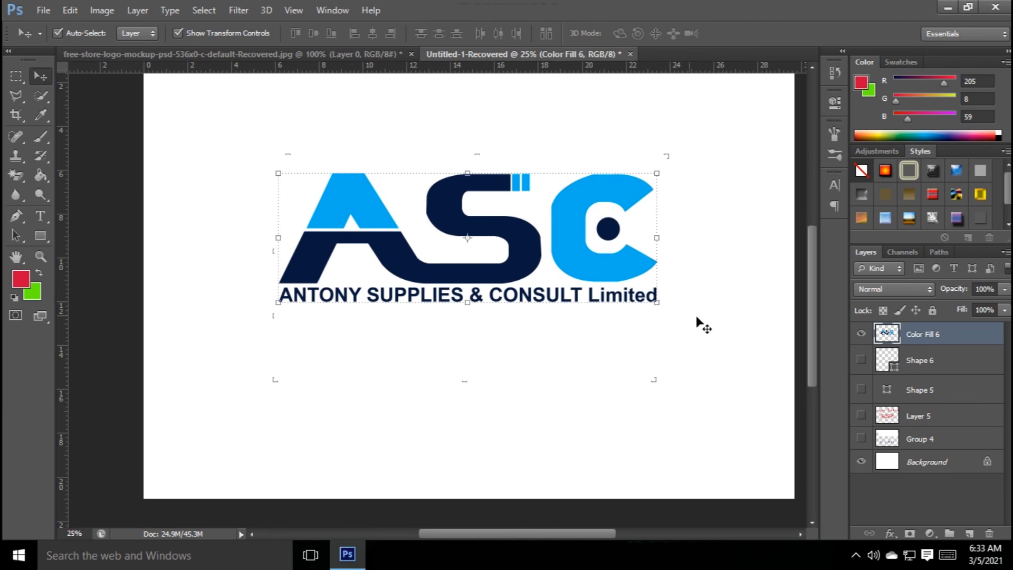
# Select the merged logo layer, Color Fill 6.
pyautogui.click(714, 327)
pyautogui.click(934, 332)
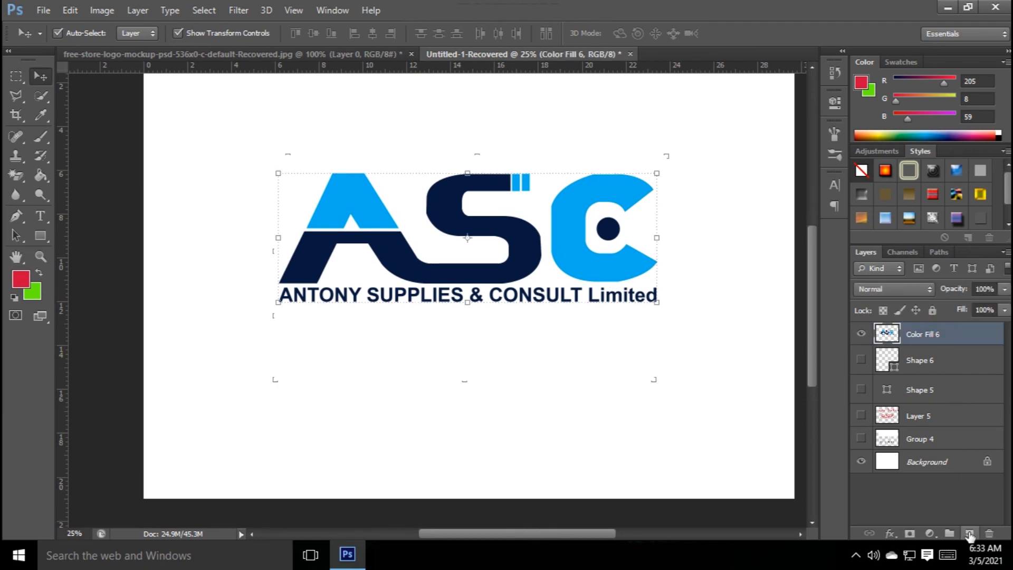